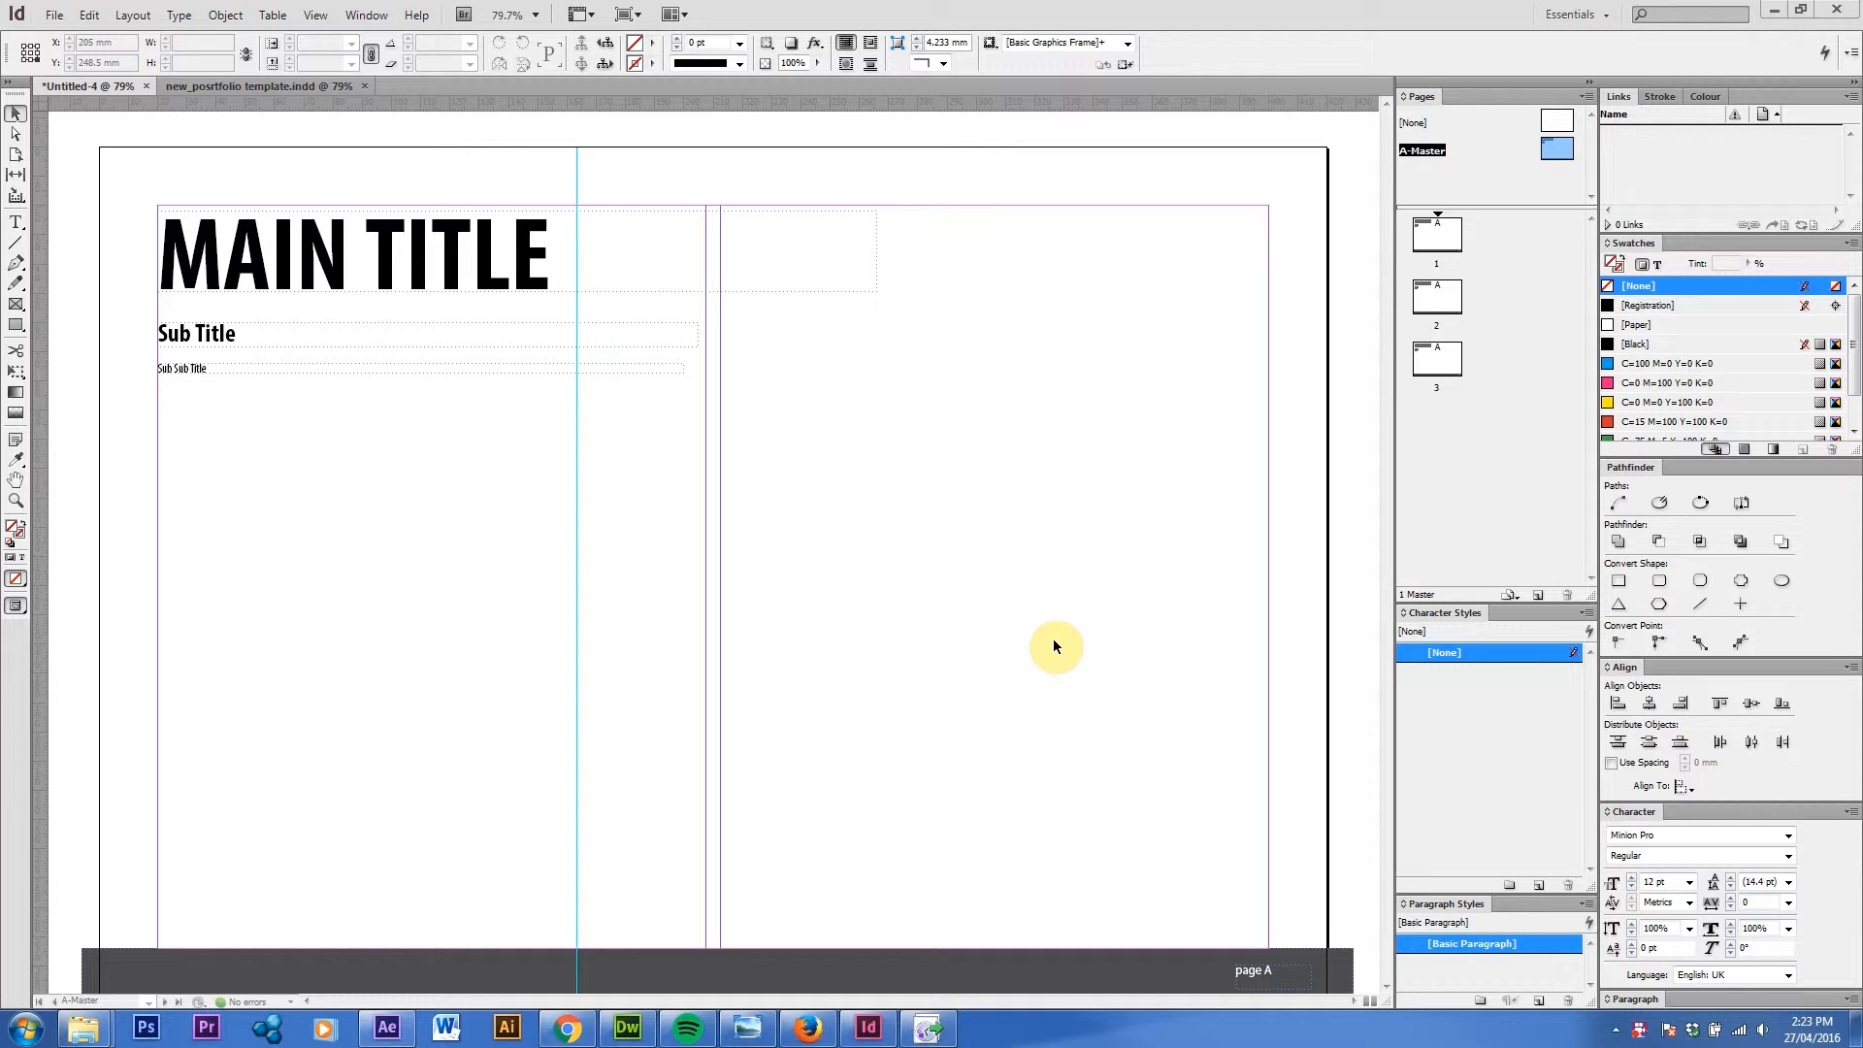
View the main title on the A-Master page and compare it with page 1.
{"action": "double_click", "coordinate": [1550, 150]}
{"action": "left_click", "coordinate": [253, 250]}
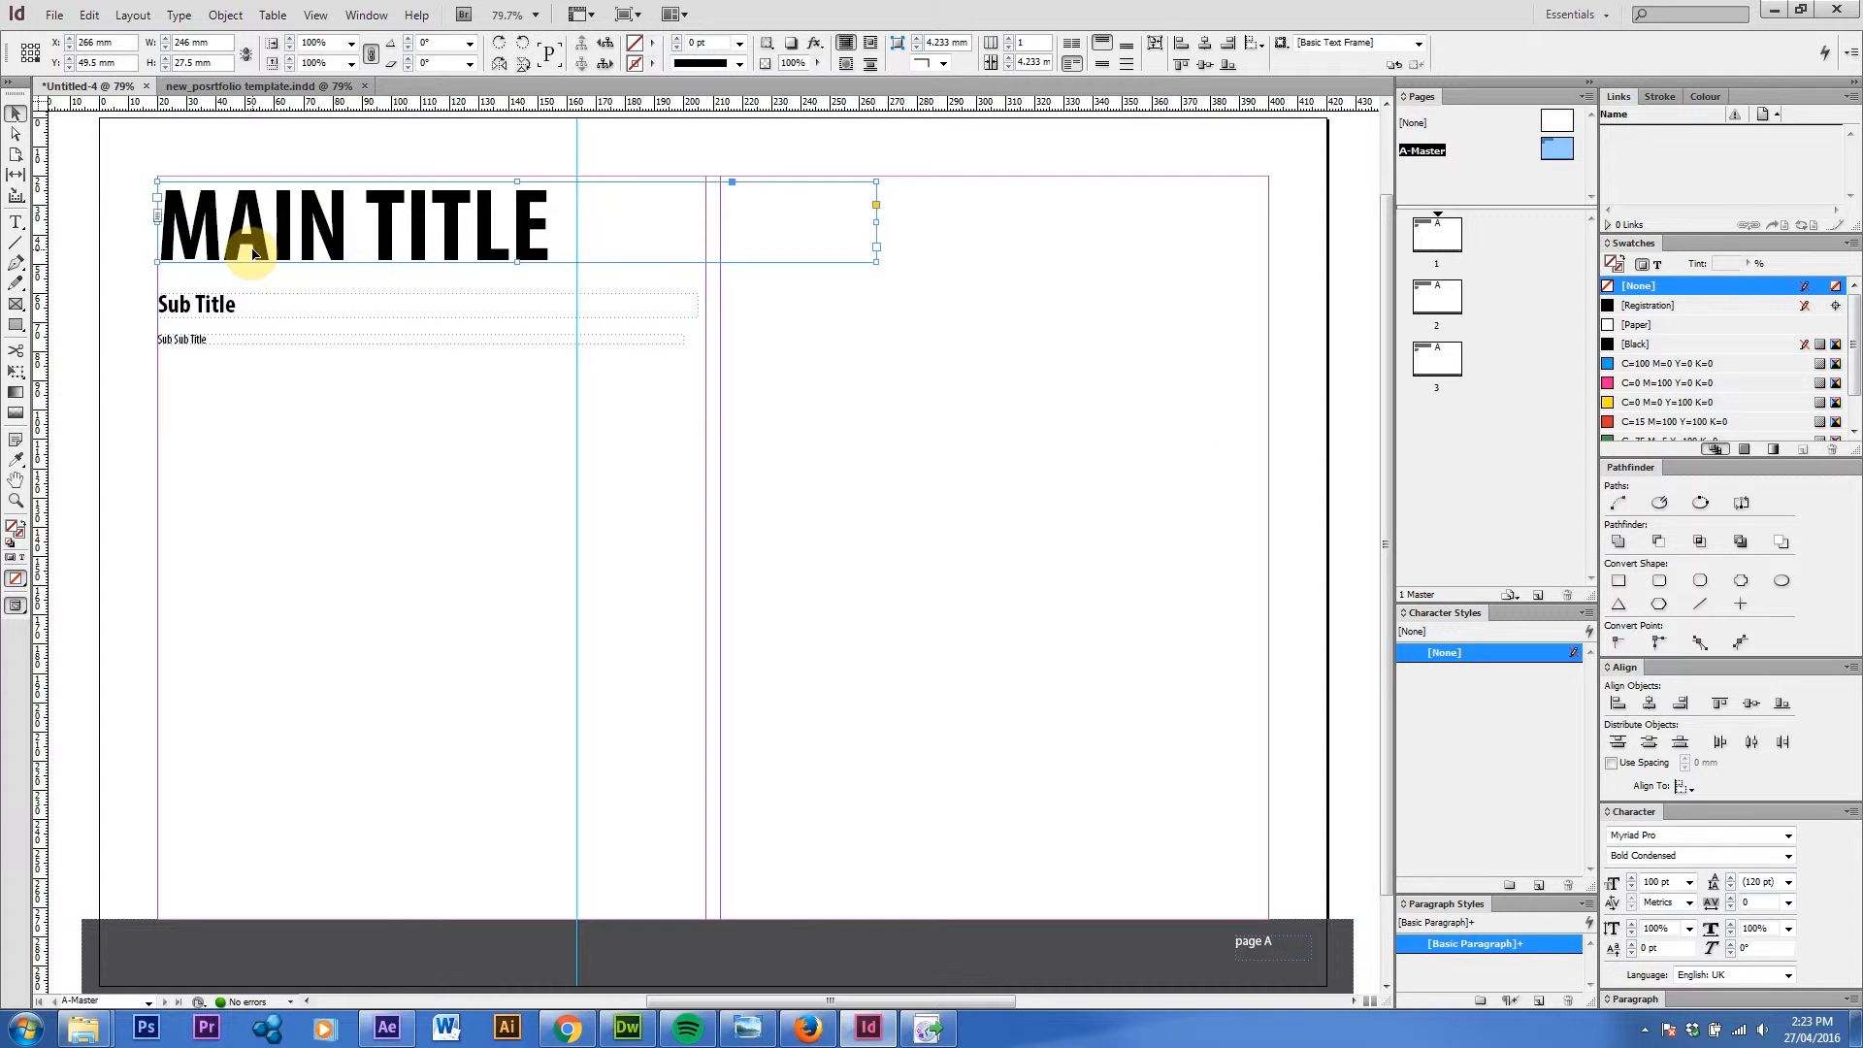
{"action": "double_click", "coordinate": [1437, 235]}
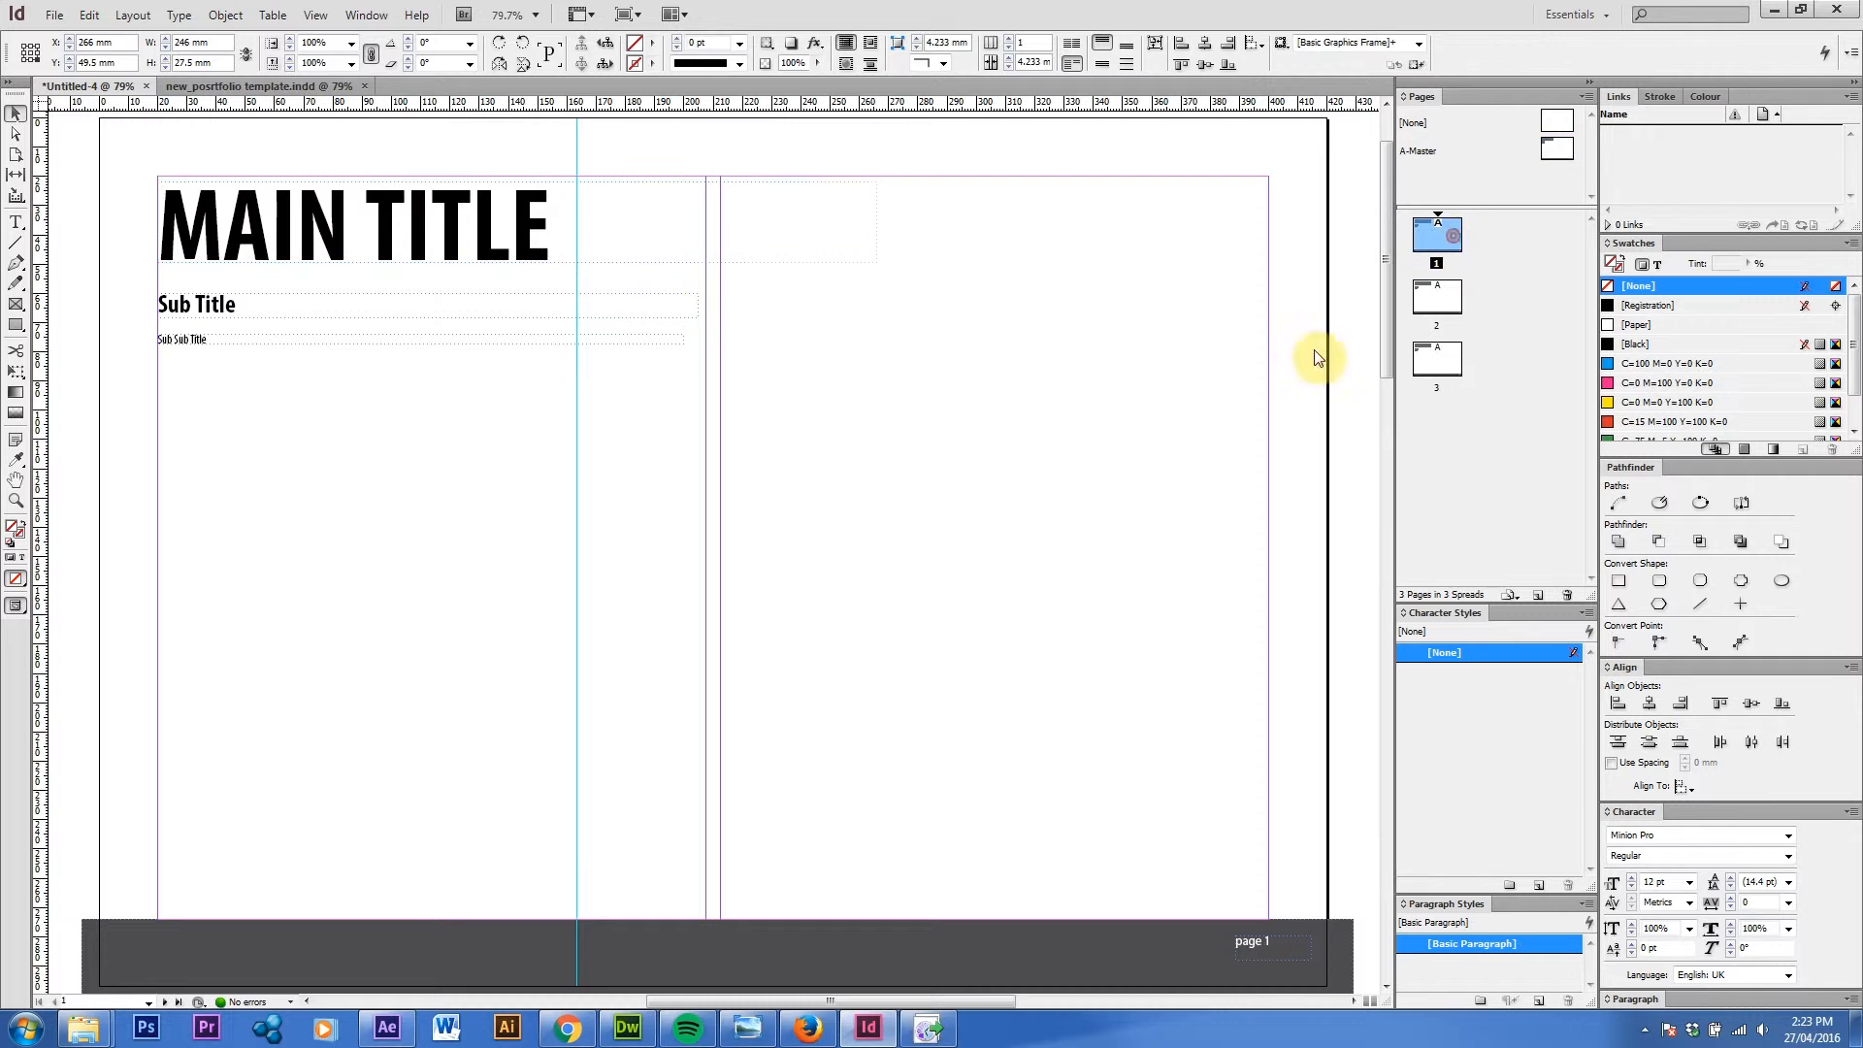
Return to the A-Master page and delete its vertical ruler guide.
{"action": "left_click", "coordinate": [1550, 155]}
{"action": "double_click", "coordinate": [1552, 163]}
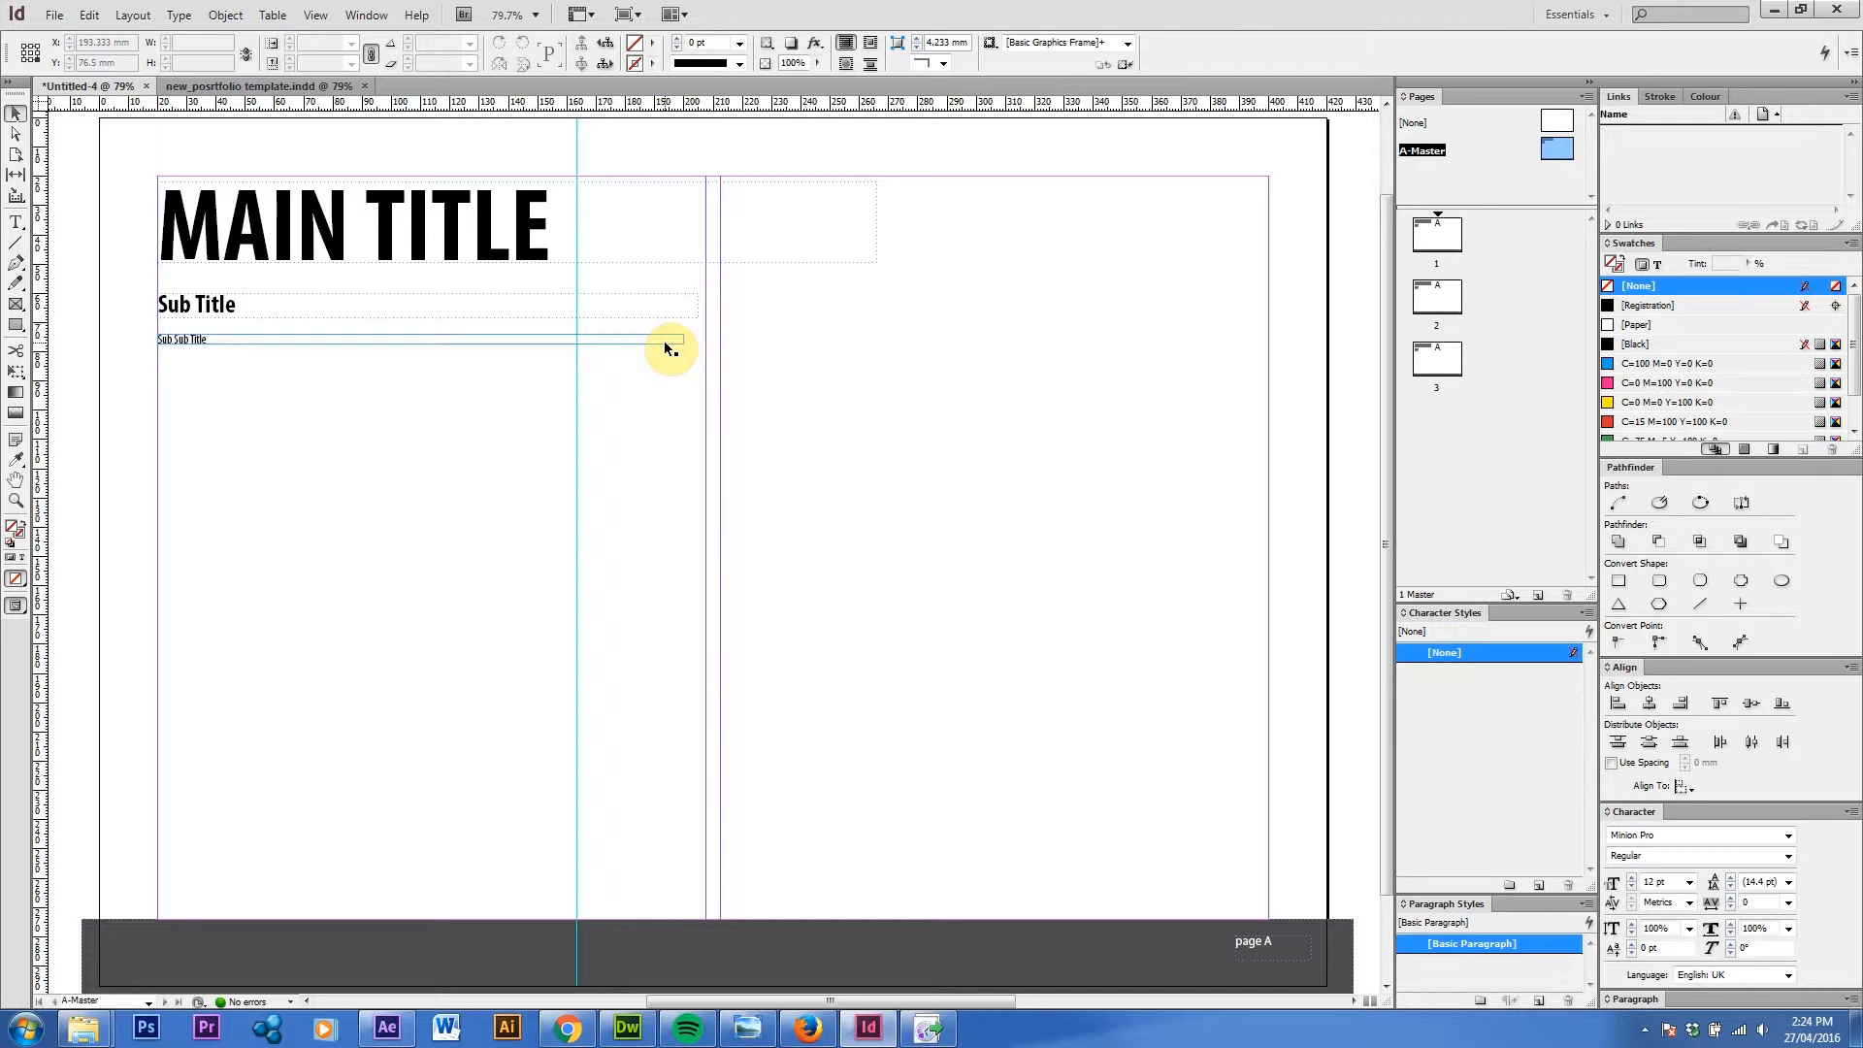
{"action": "left_click", "coordinate": [577, 442]}
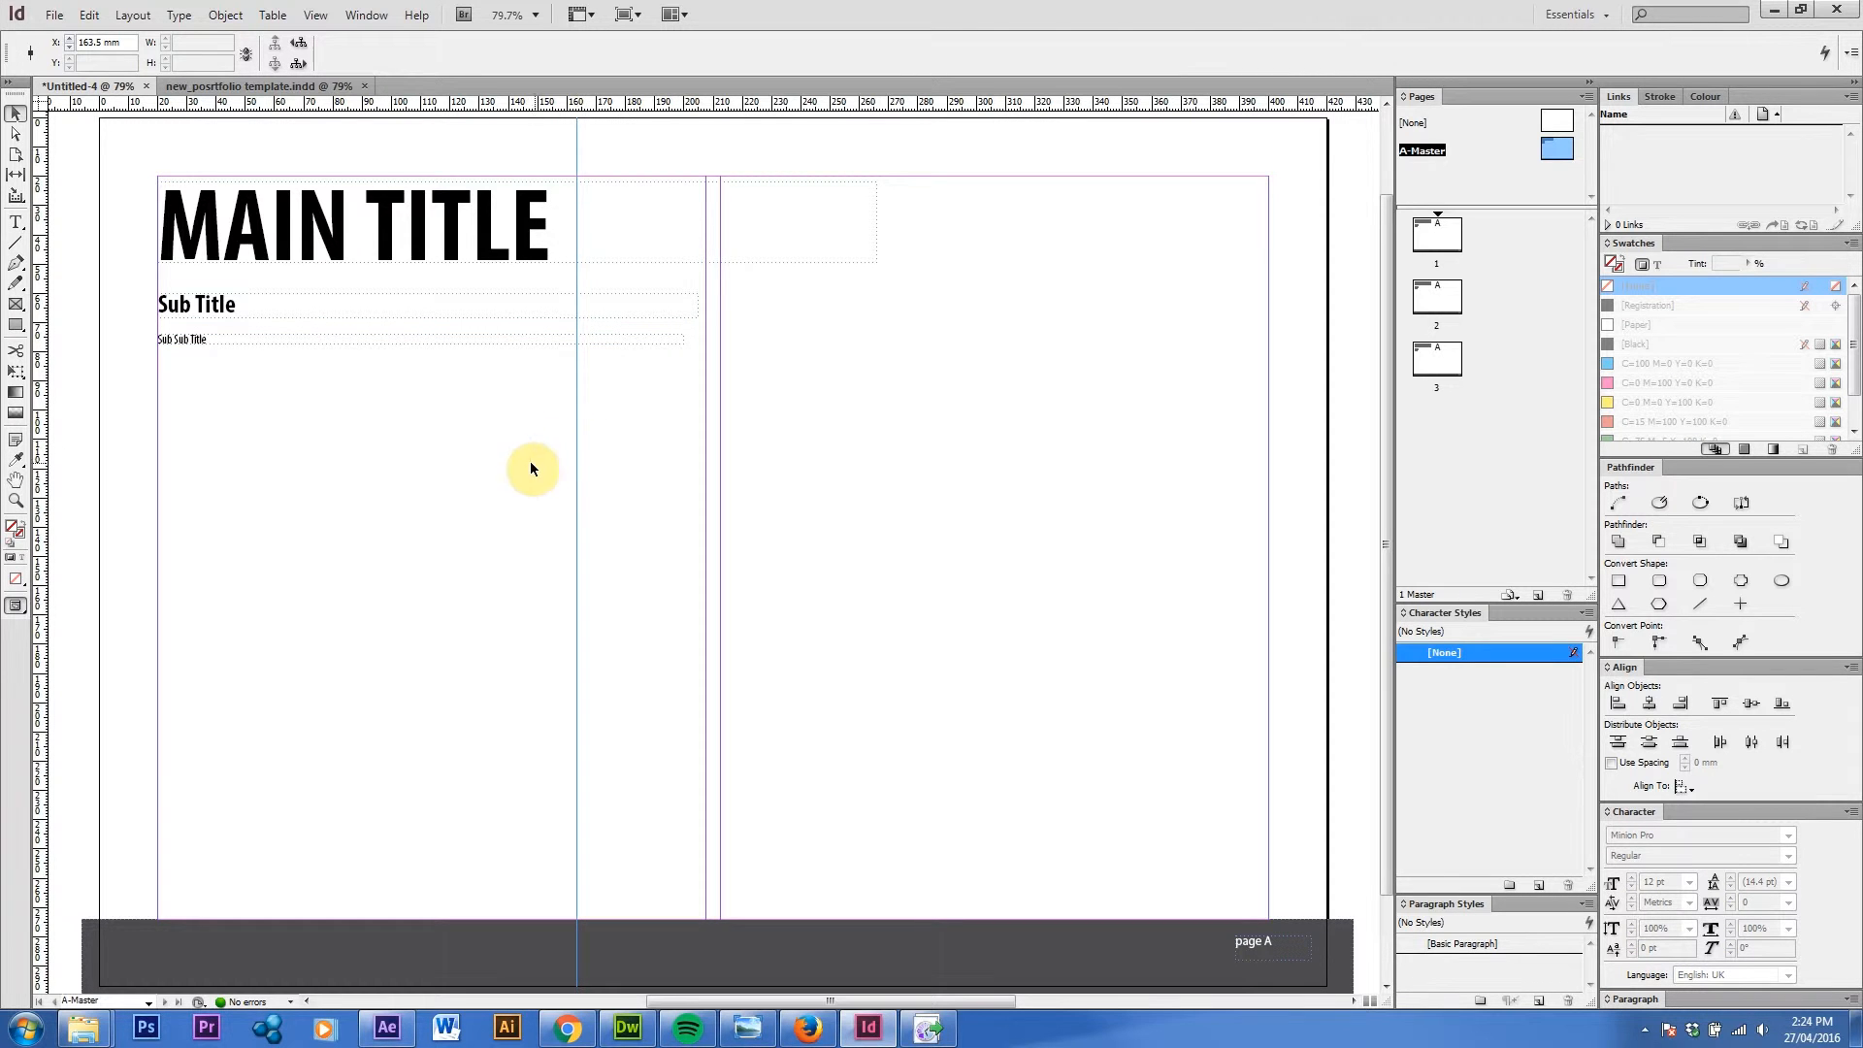
{"action": "key", "text": "Delete"}
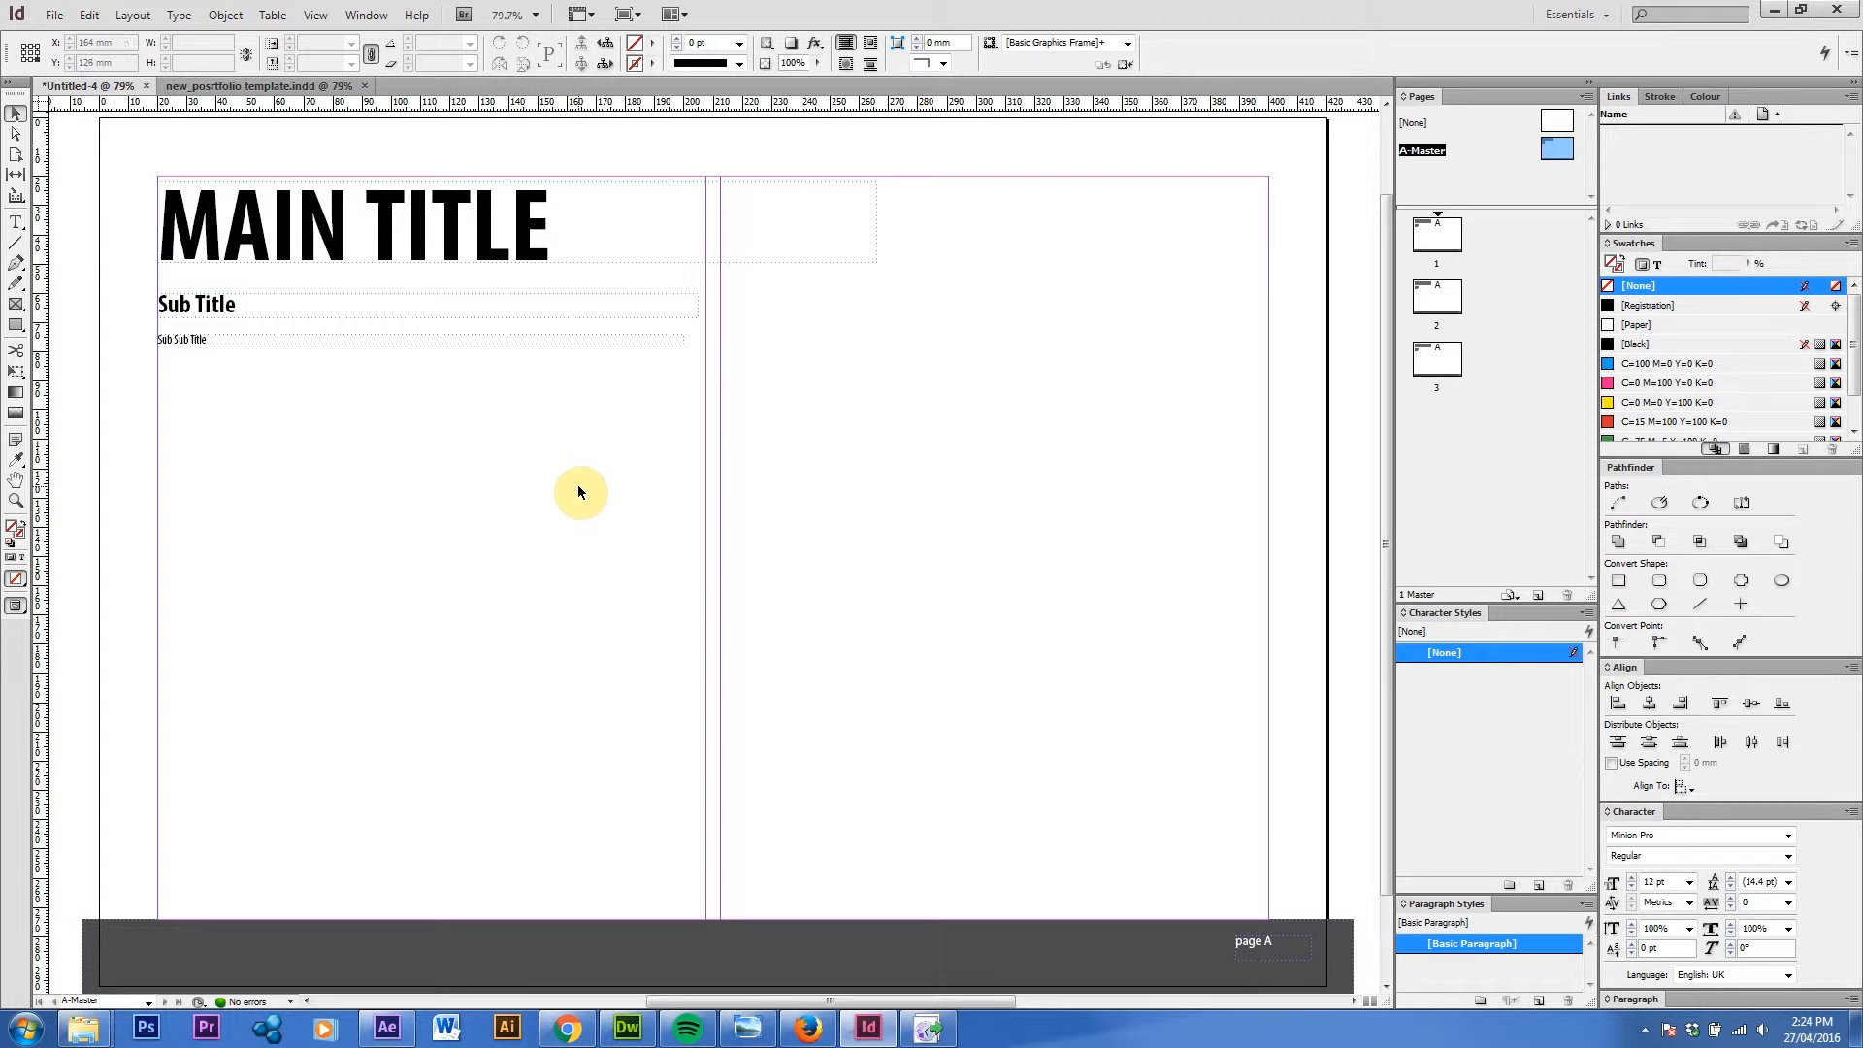
With the main title frame selected, rearrange the docked style lists so Paragraph Styles sits above Character Styles.
{"action": "left_click", "coordinate": [499, 262]}
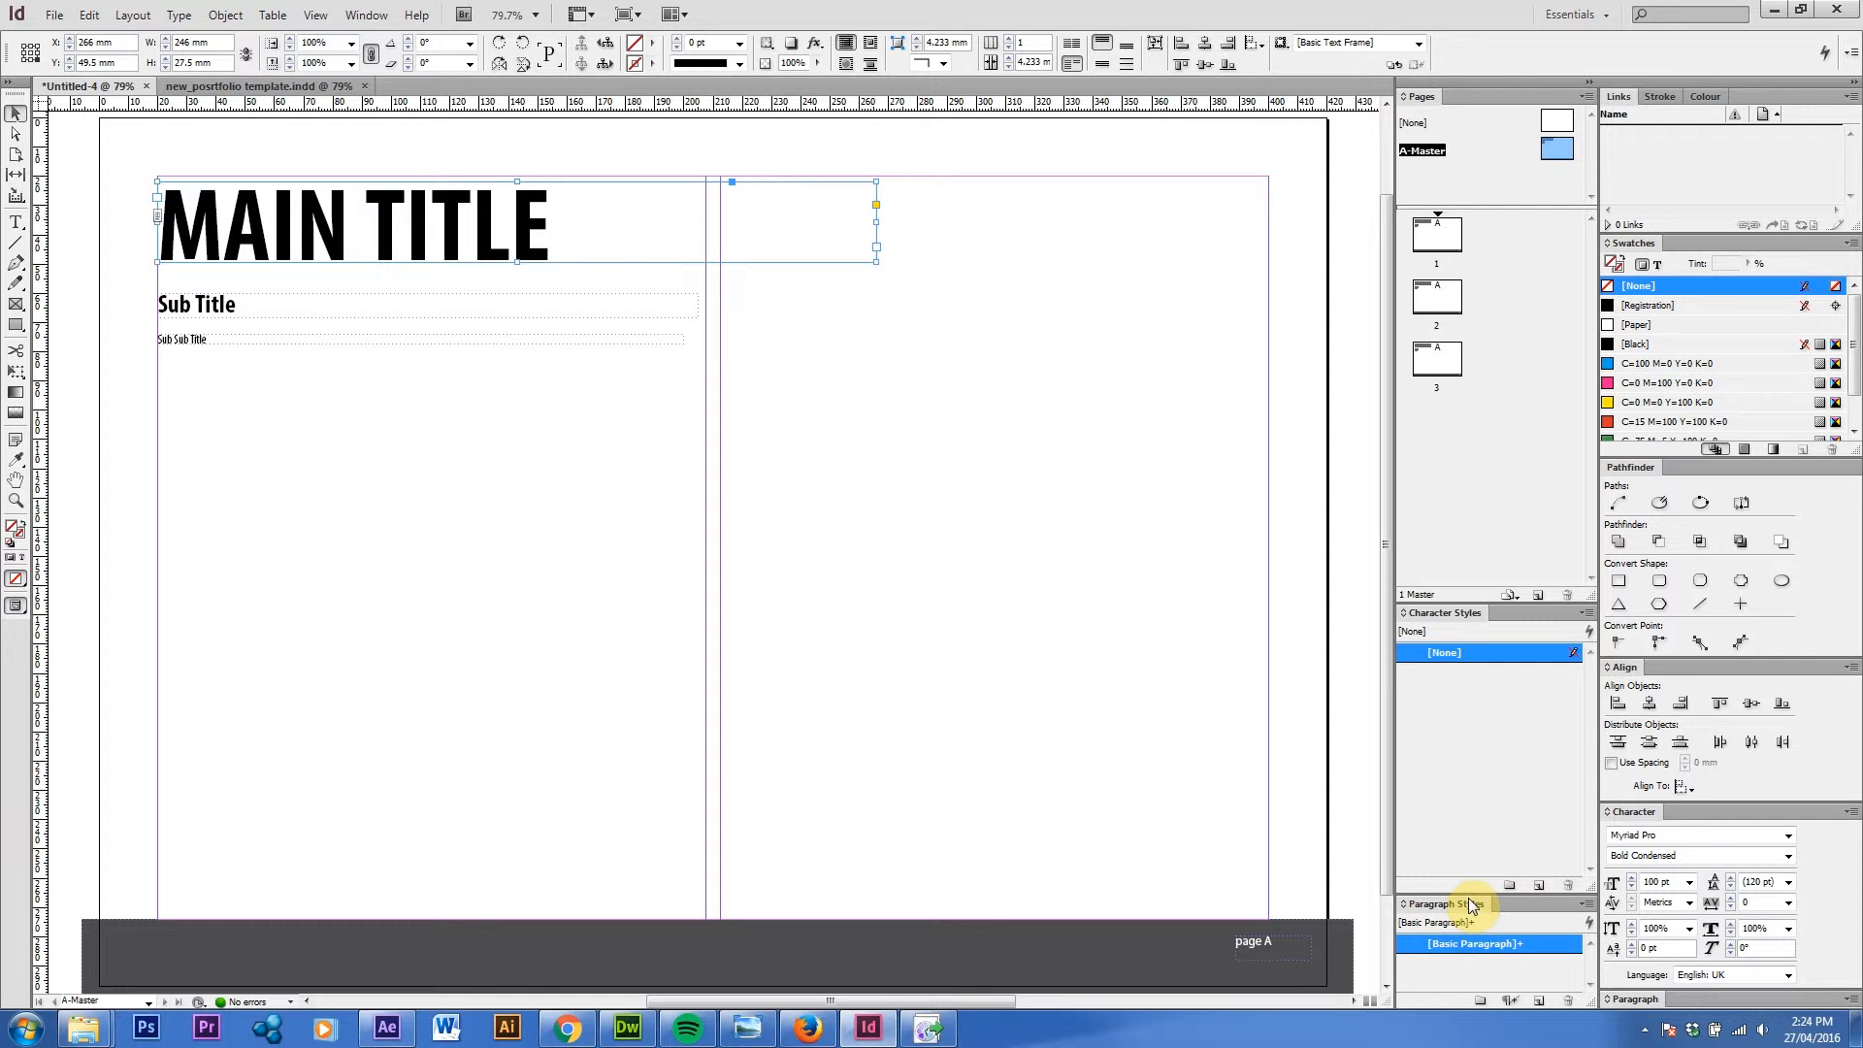
{"action": "left_click_drag", "start_coordinate": [1481, 904], "coordinate": [1433, 621]}
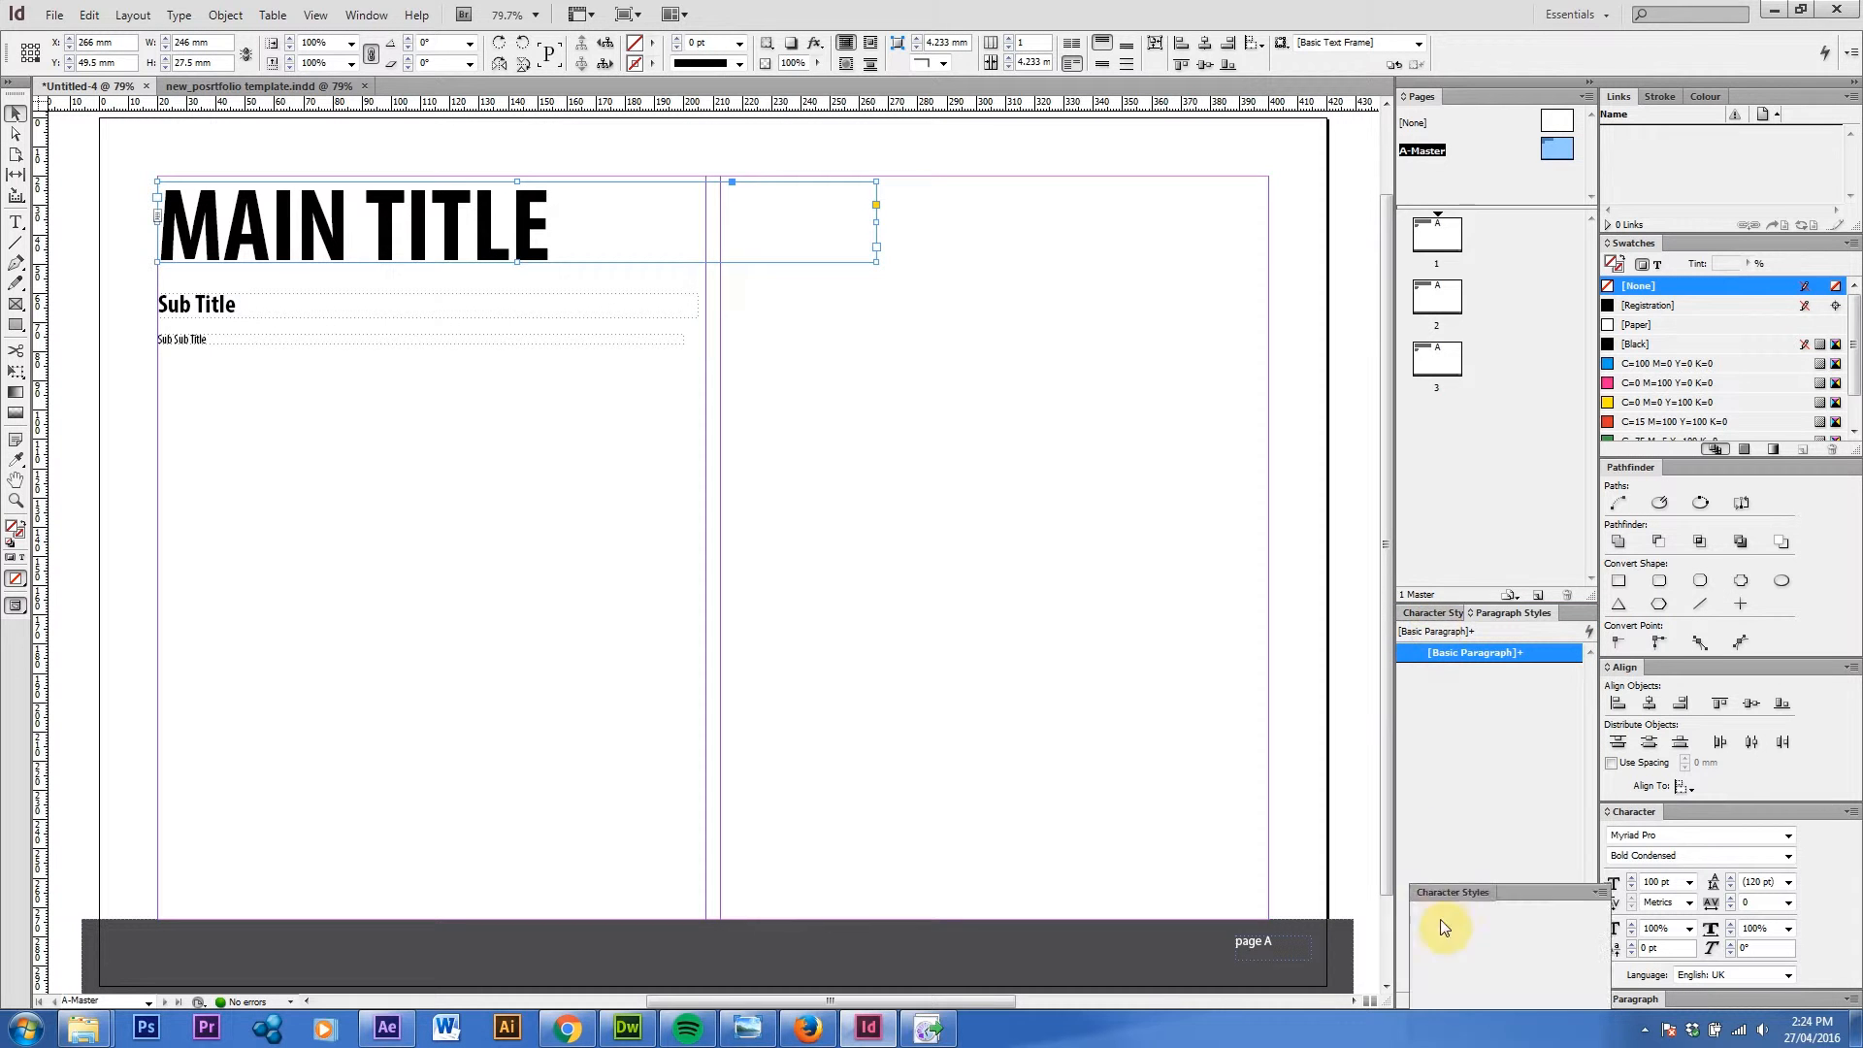
{"action": "left_click_drag", "start_coordinate": [1432, 1001], "coordinate": [1432, 1001]}
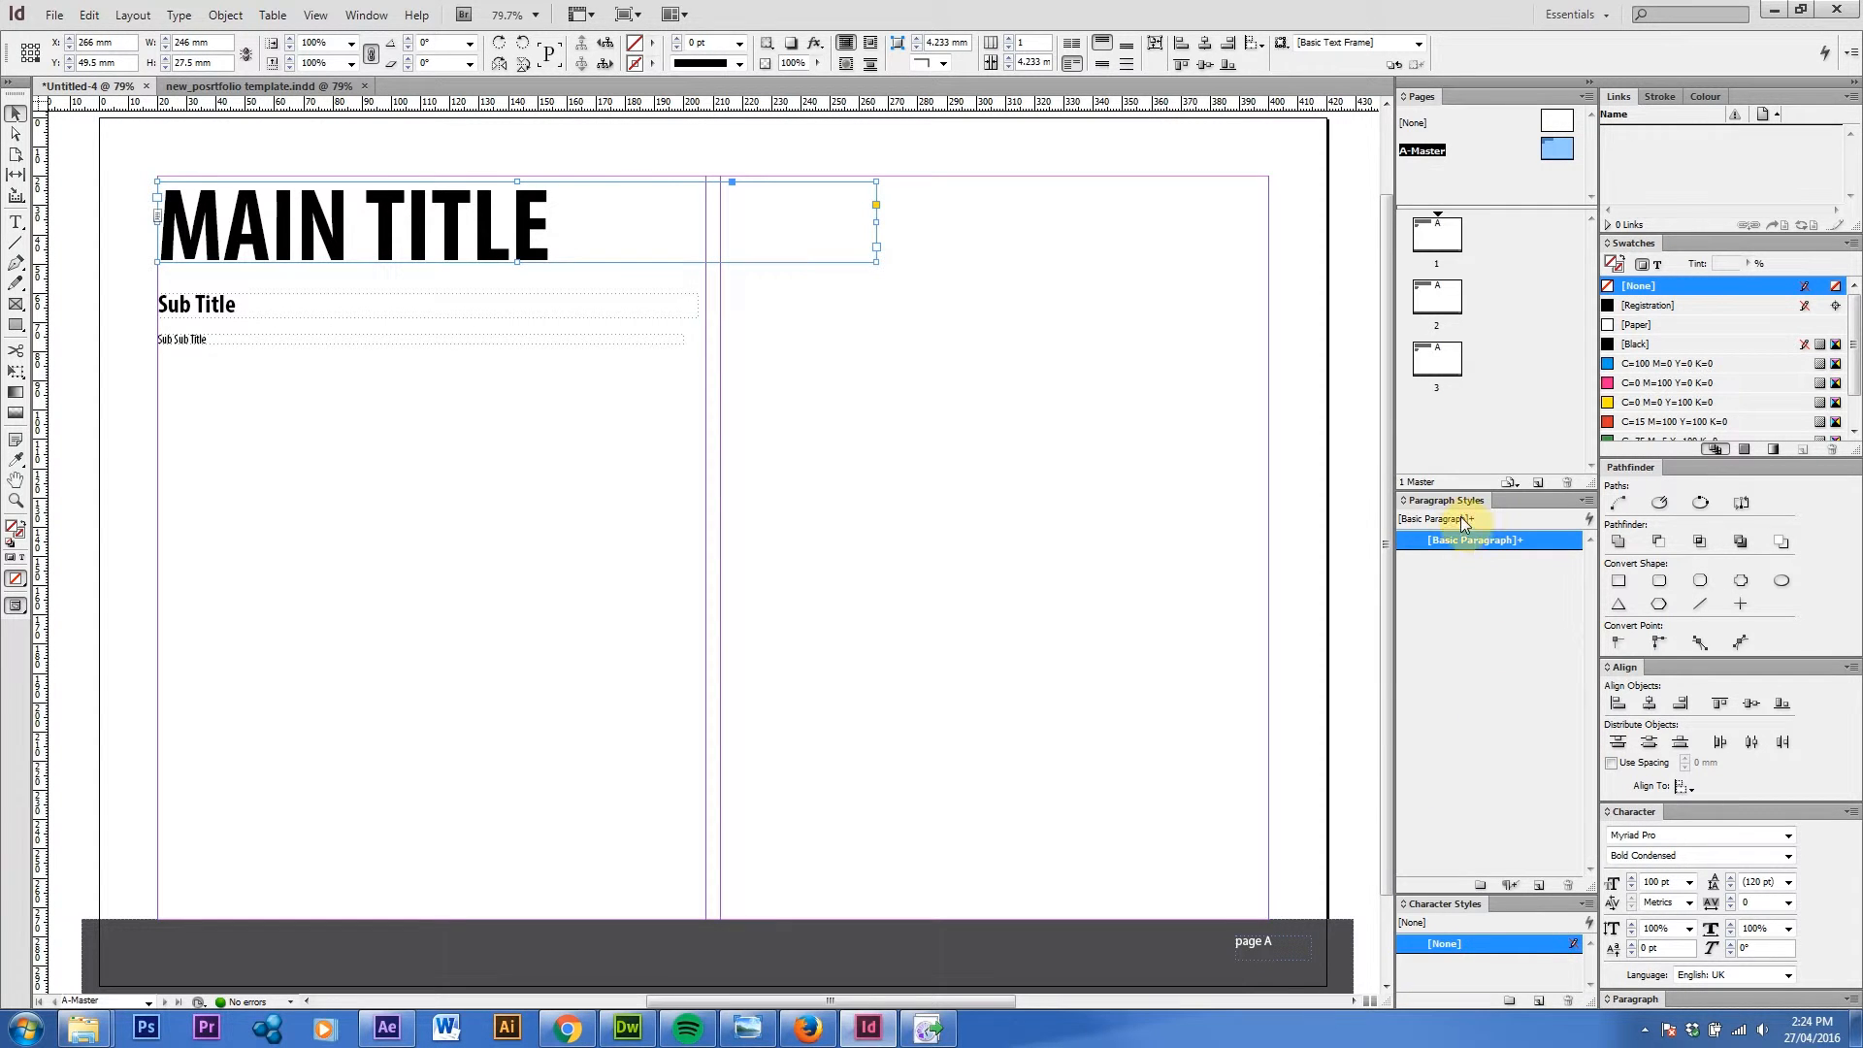
{"action": "left_click", "coordinate": [1477, 582]}
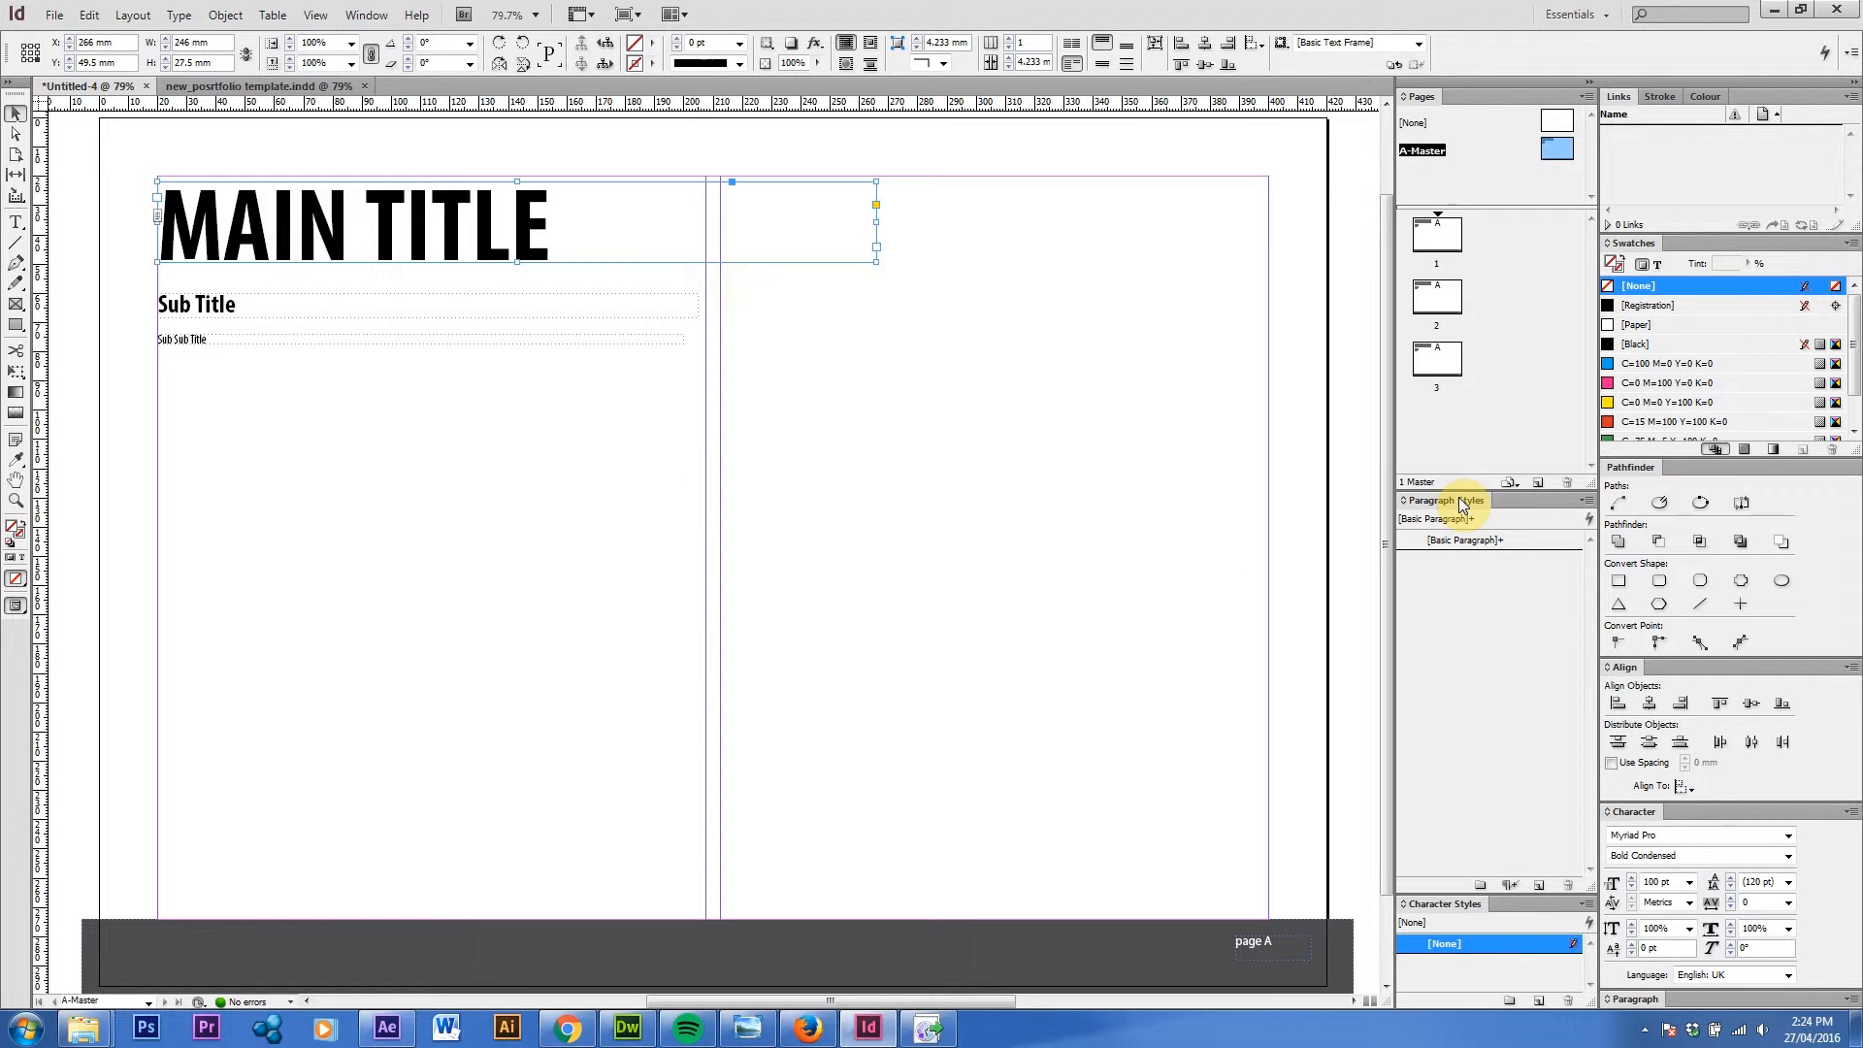
Check which style windows are enabled, including Paragraph Styles.
{"action": "left_click", "coordinate": [366, 15]}
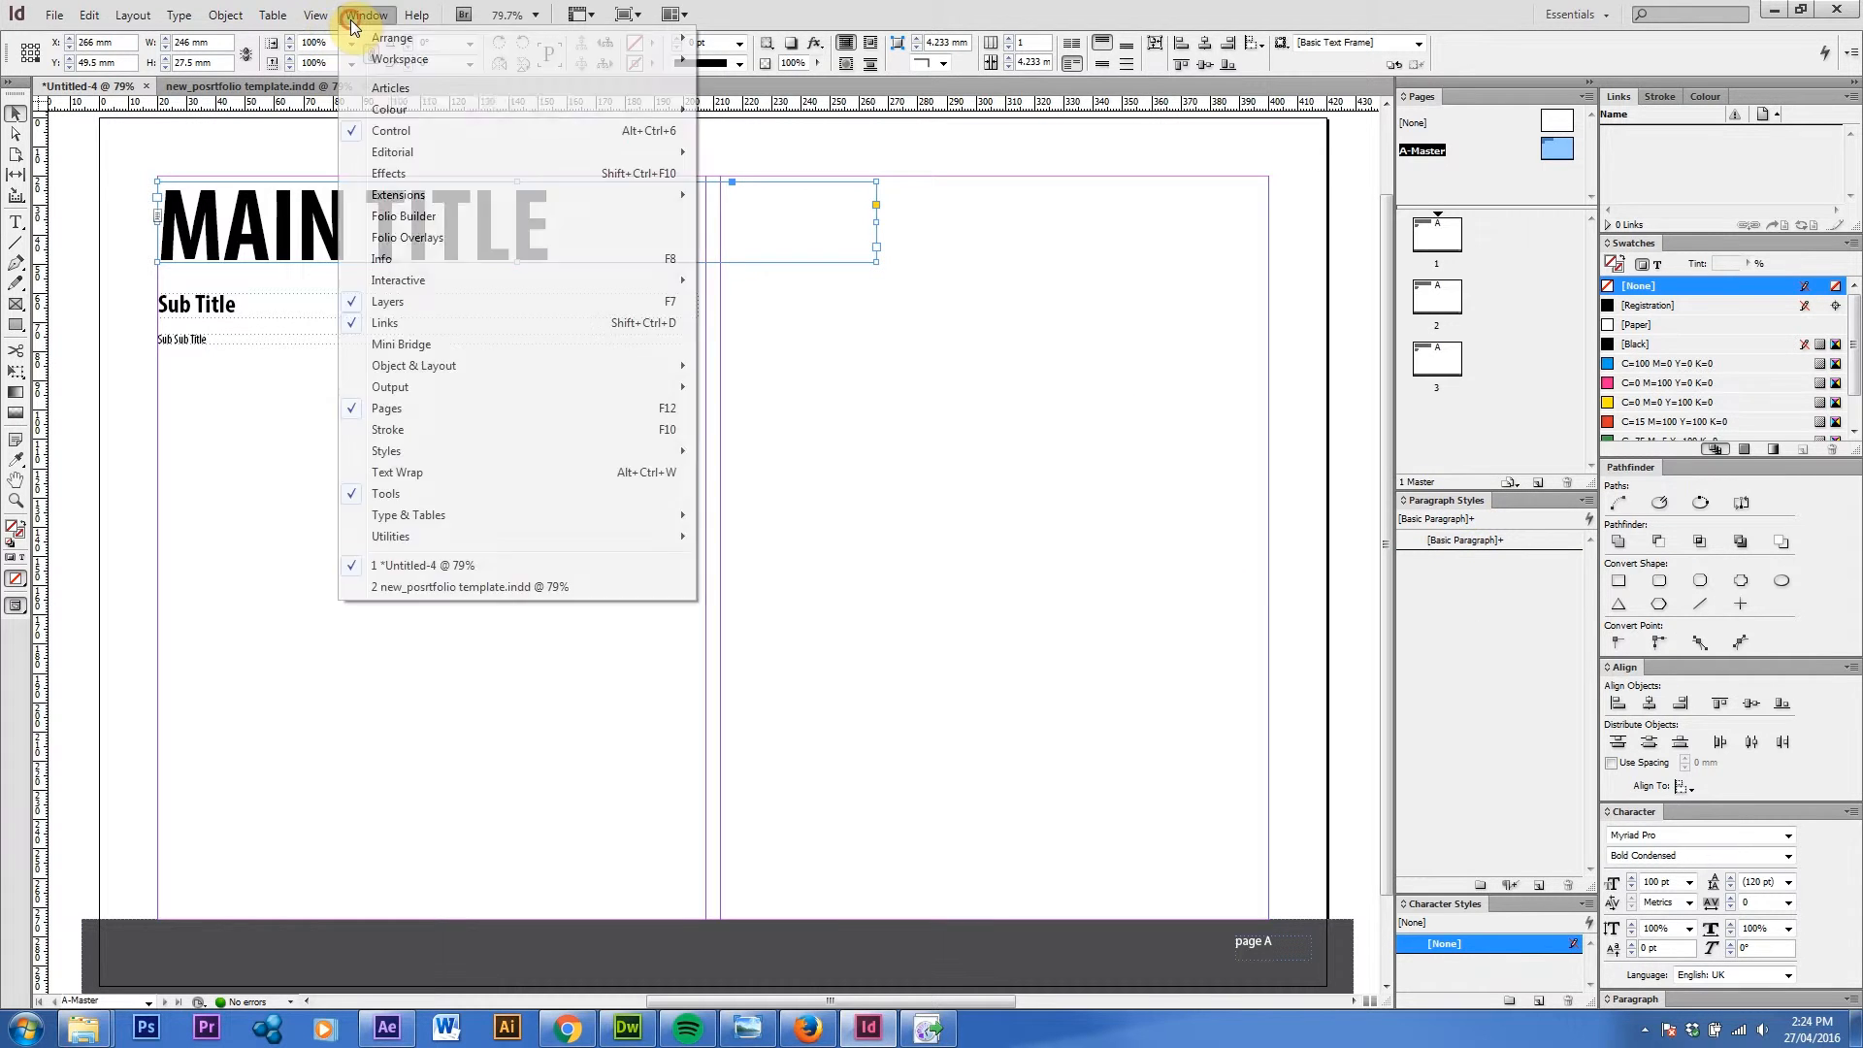
{"action": "mouse_move", "coordinate": [398, 451]}
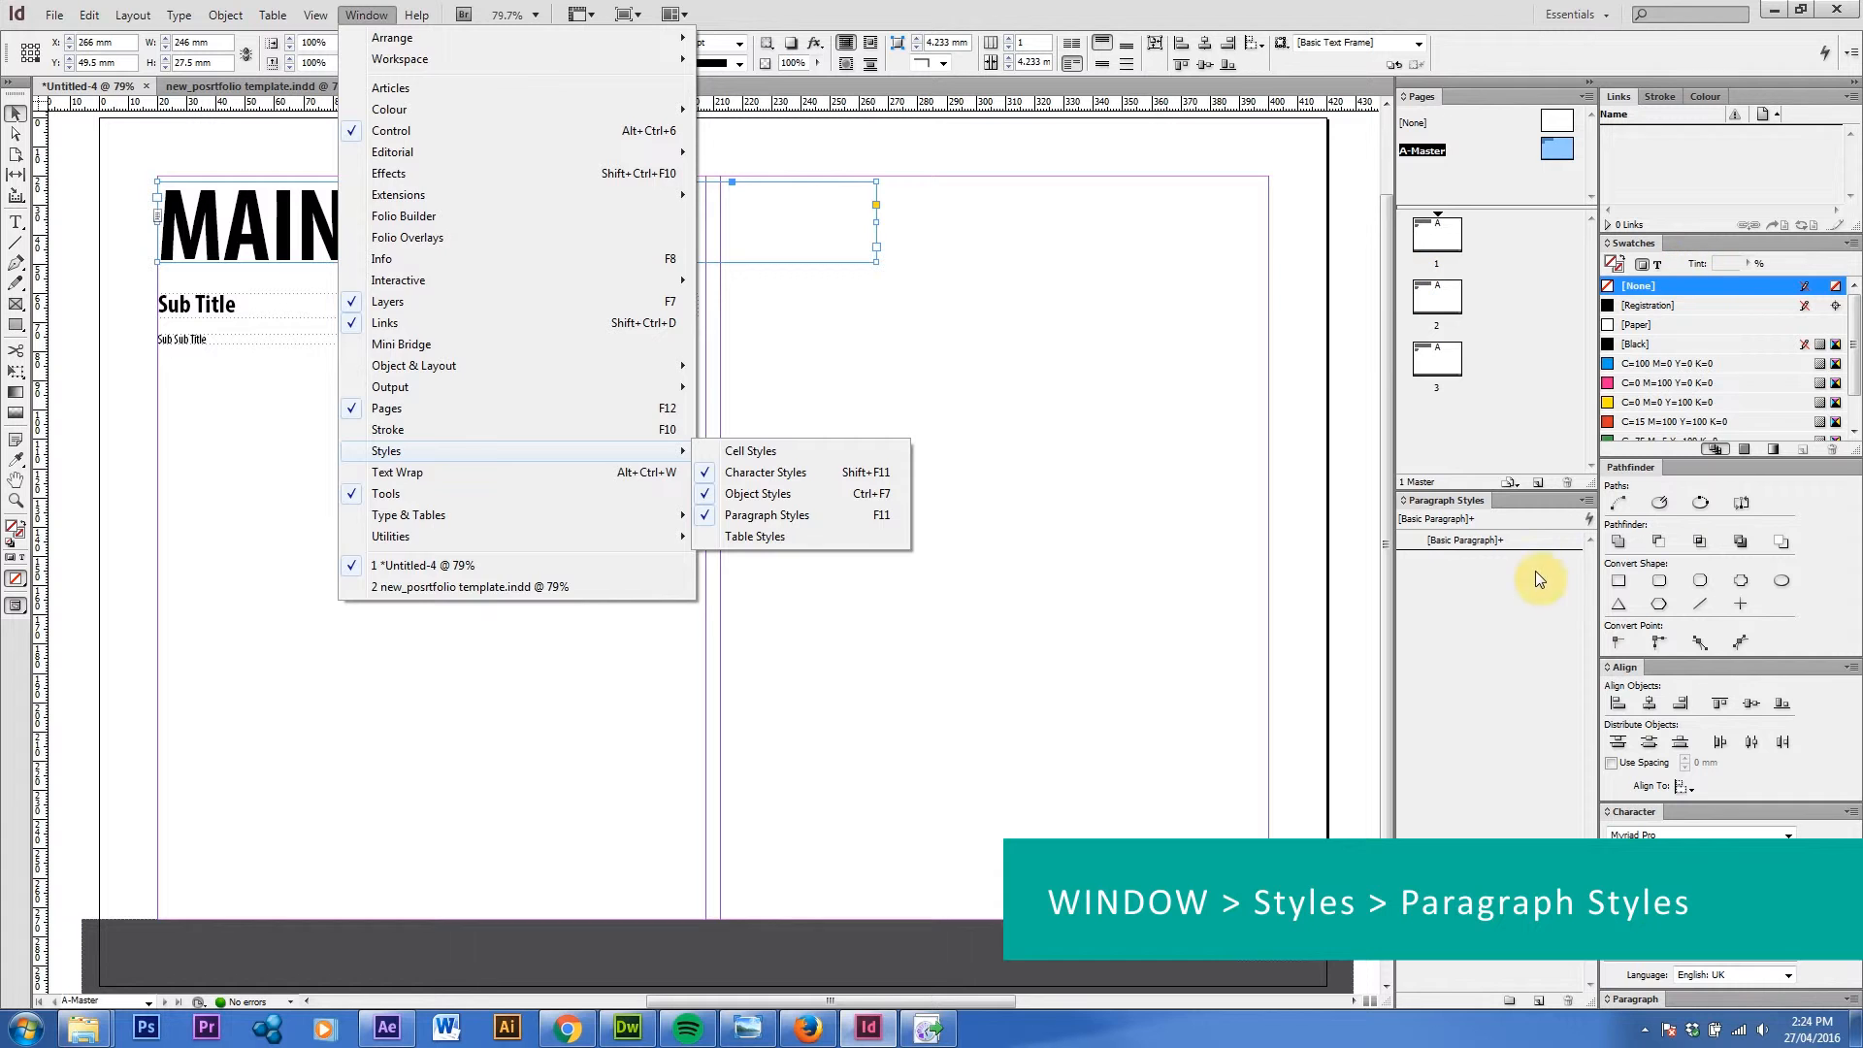
{"action": "left_click", "coordinate": [1485, 677]}
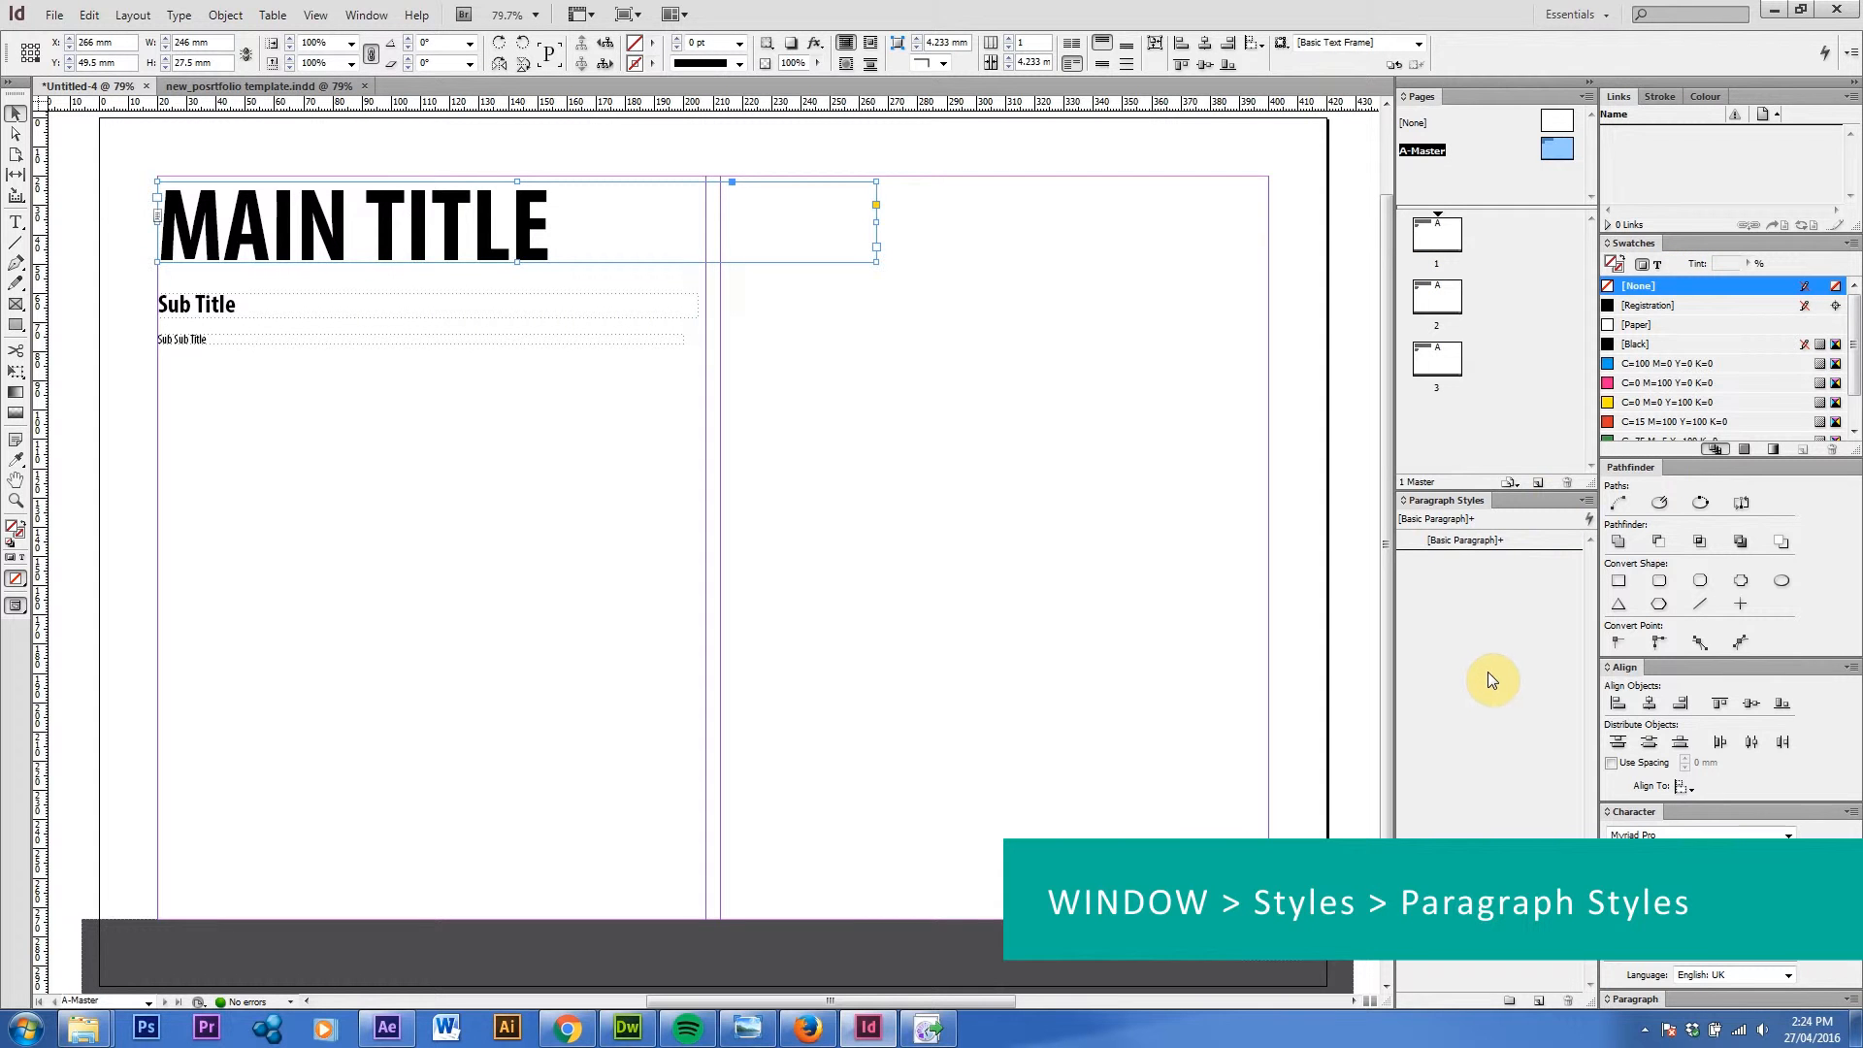
Collapse the docked panels to icons, preview Paragraph Styles from there, and restore the expanded dock.
{"action": "left_click", "coordinate": [1591, 83]}
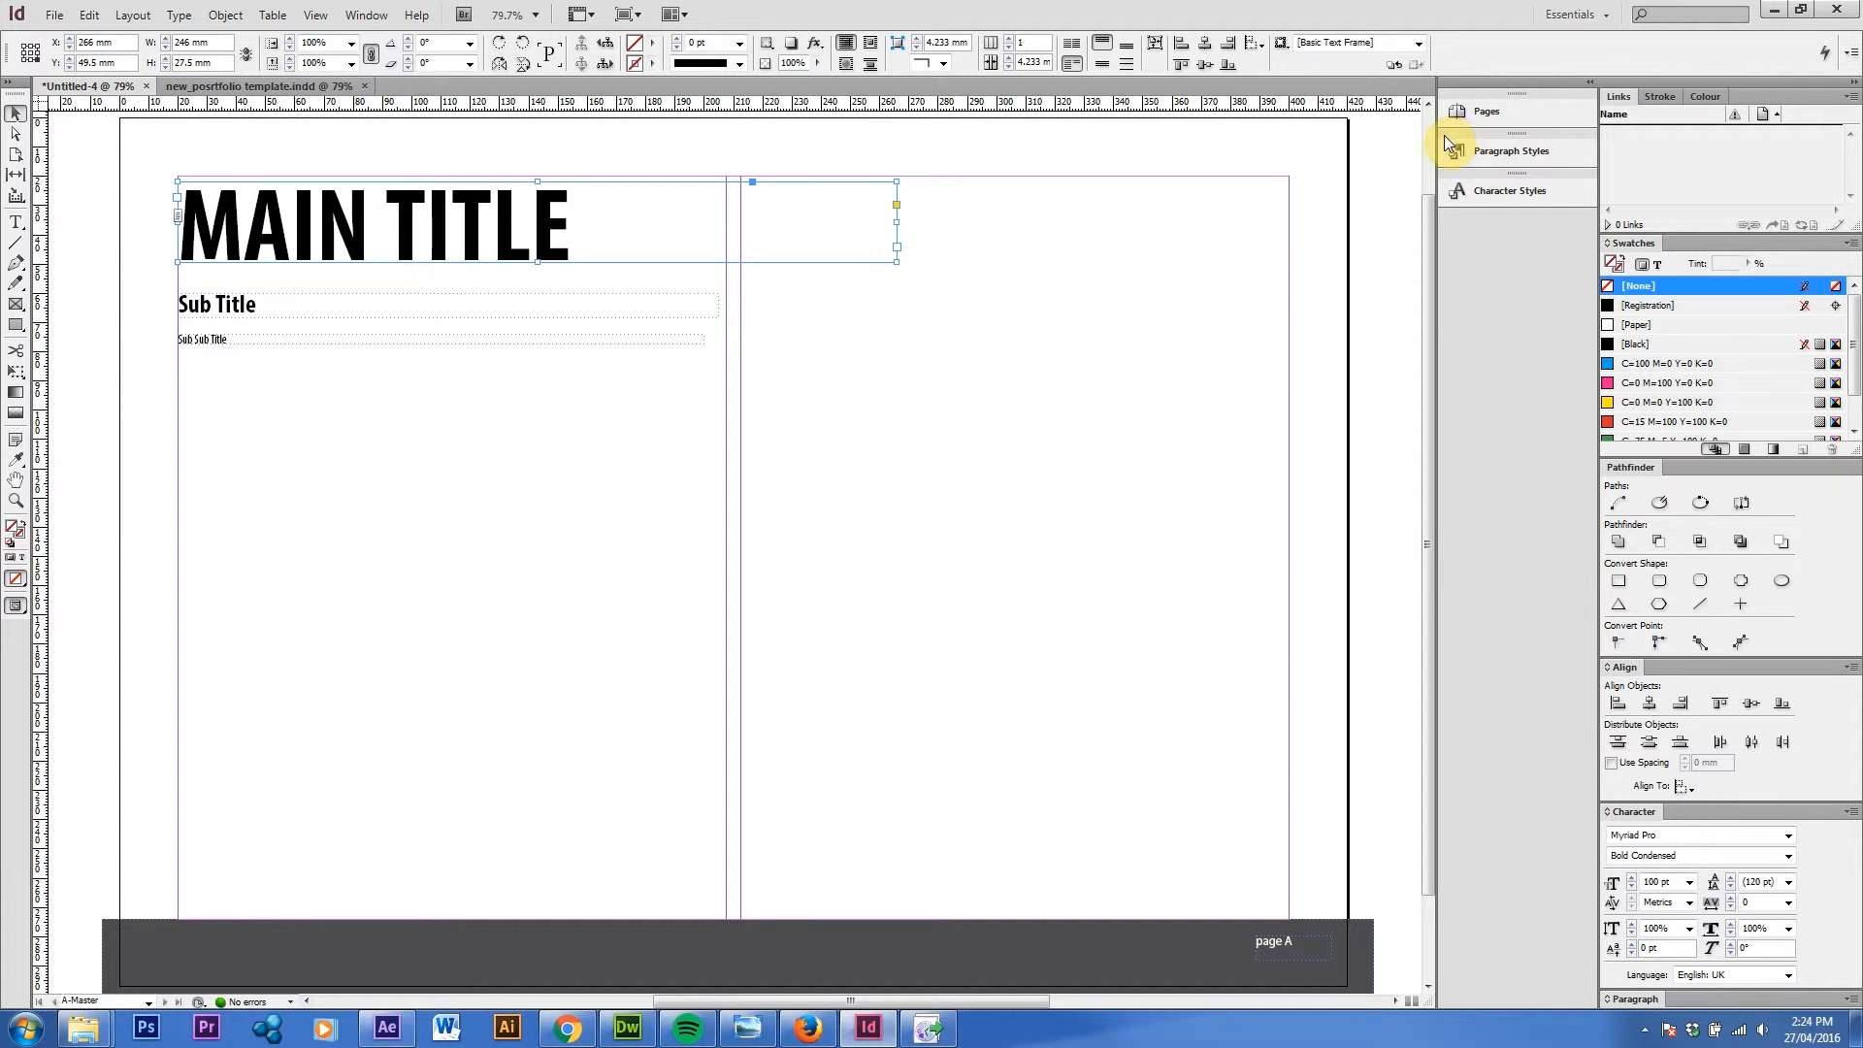
{"action": "left_click_drag", "start_coordinate": [1440, 136], "coordinate": [1556, 142]}
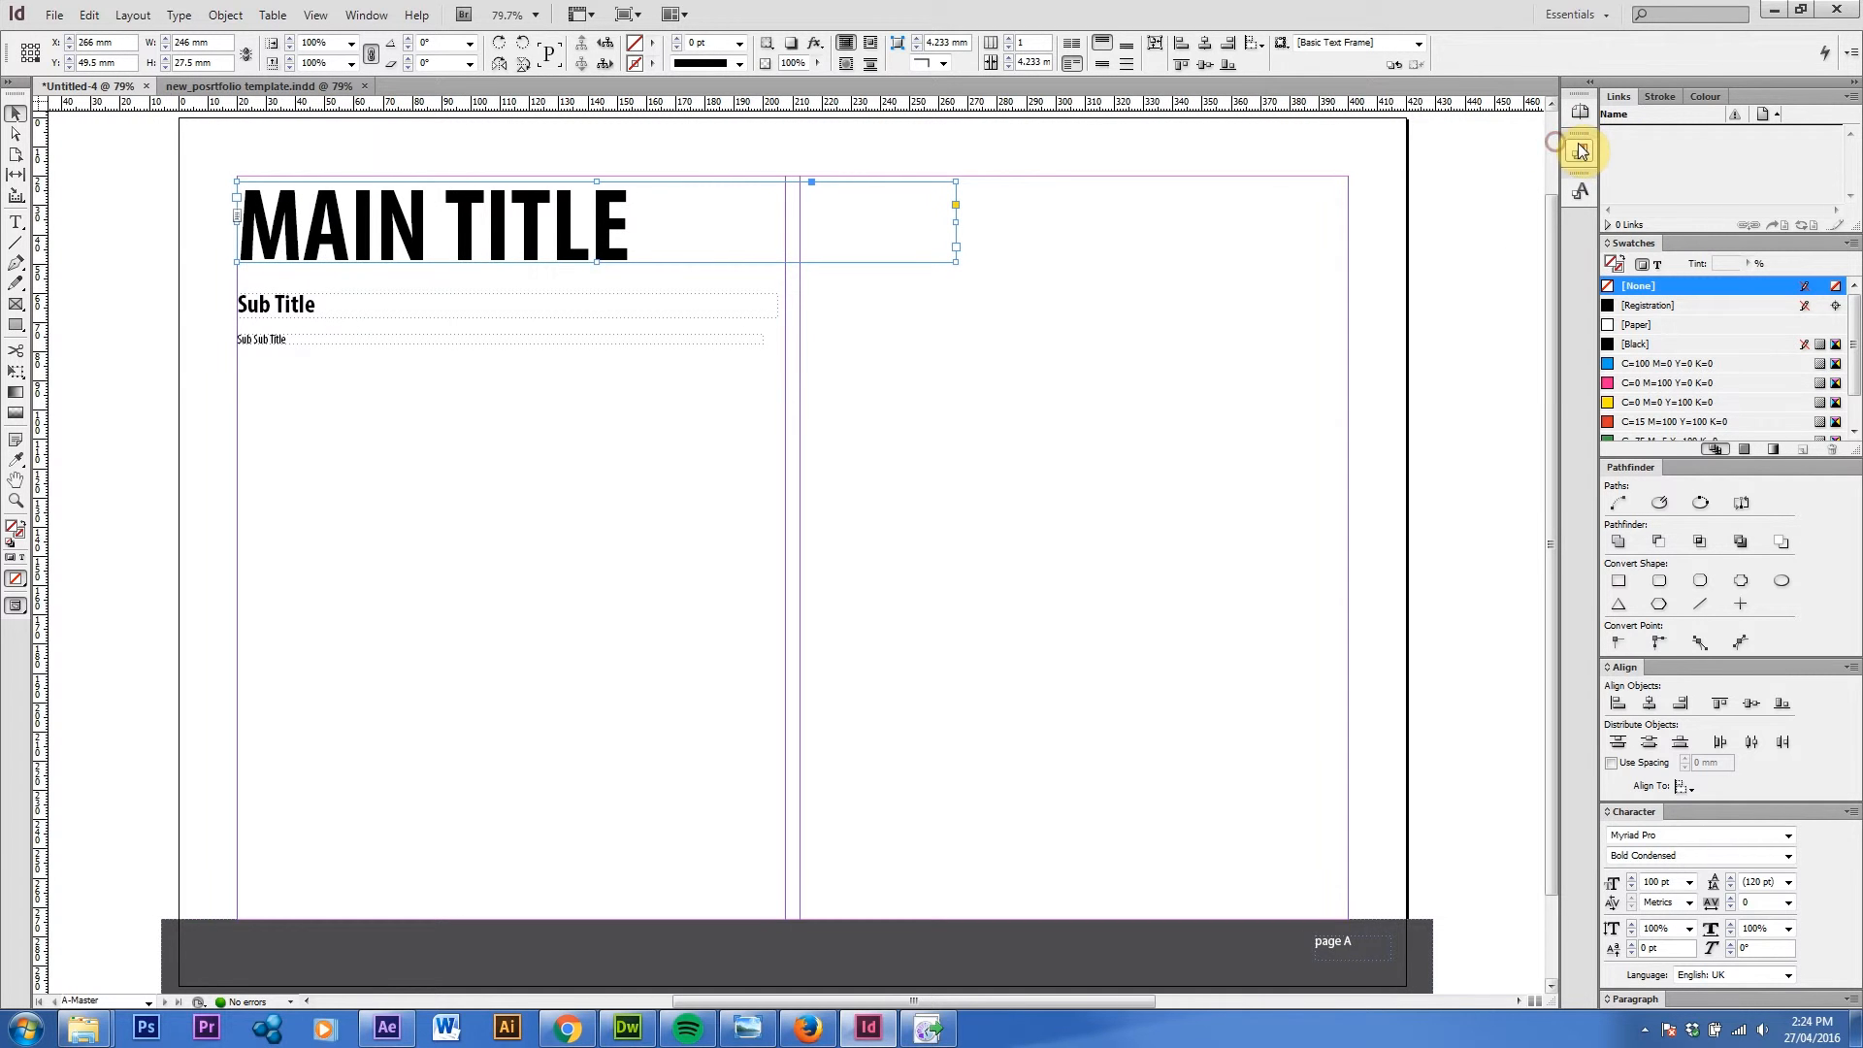
{"action": "left_click_drag", "start_coordinate": [1579, 161], "coordinate": [1386, 160]}
{"action": "left_click", "coordinate": [1437, 153]}
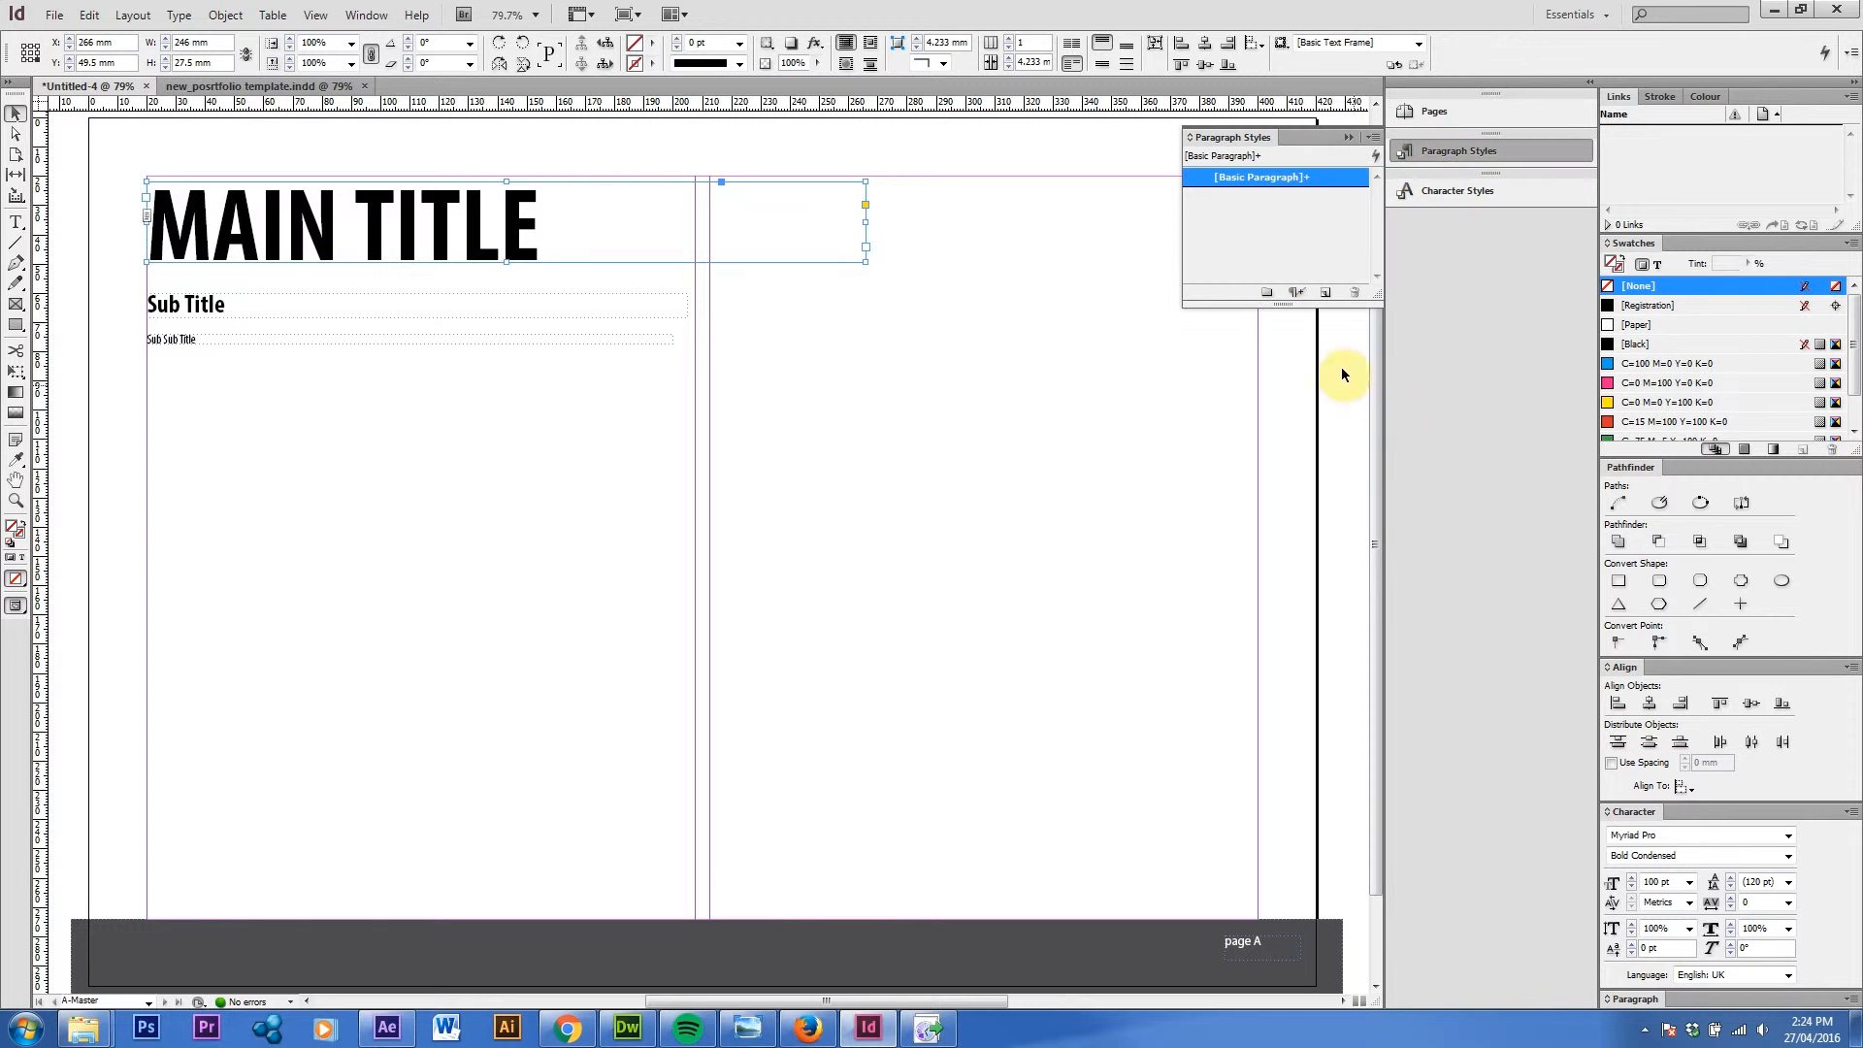
{"action": "left_click", "coordinate": [1589, 83]}
Create a paragraph style from the selected main title's formatting and name it "Main Title".
{"action": "left_click", "coordinate": [1535, 750]}
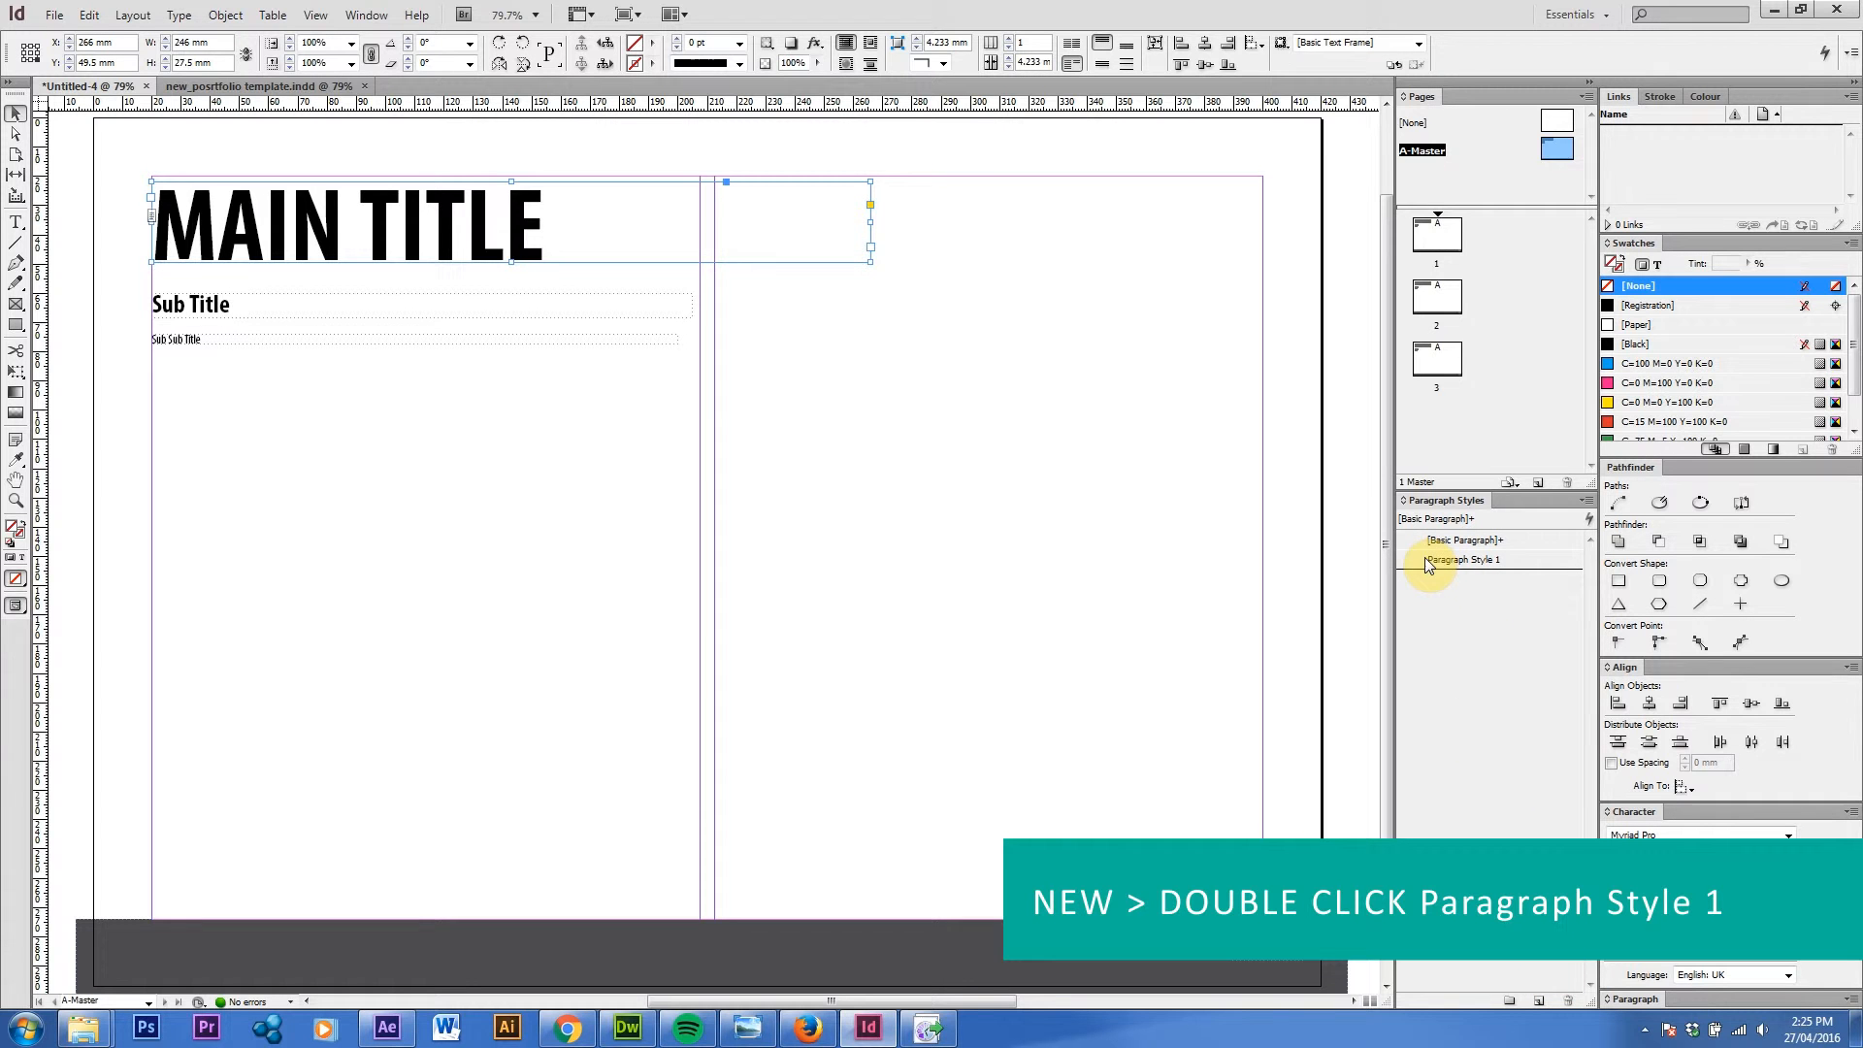
{"action": "double_click", "coordinate": [1423, 560]}
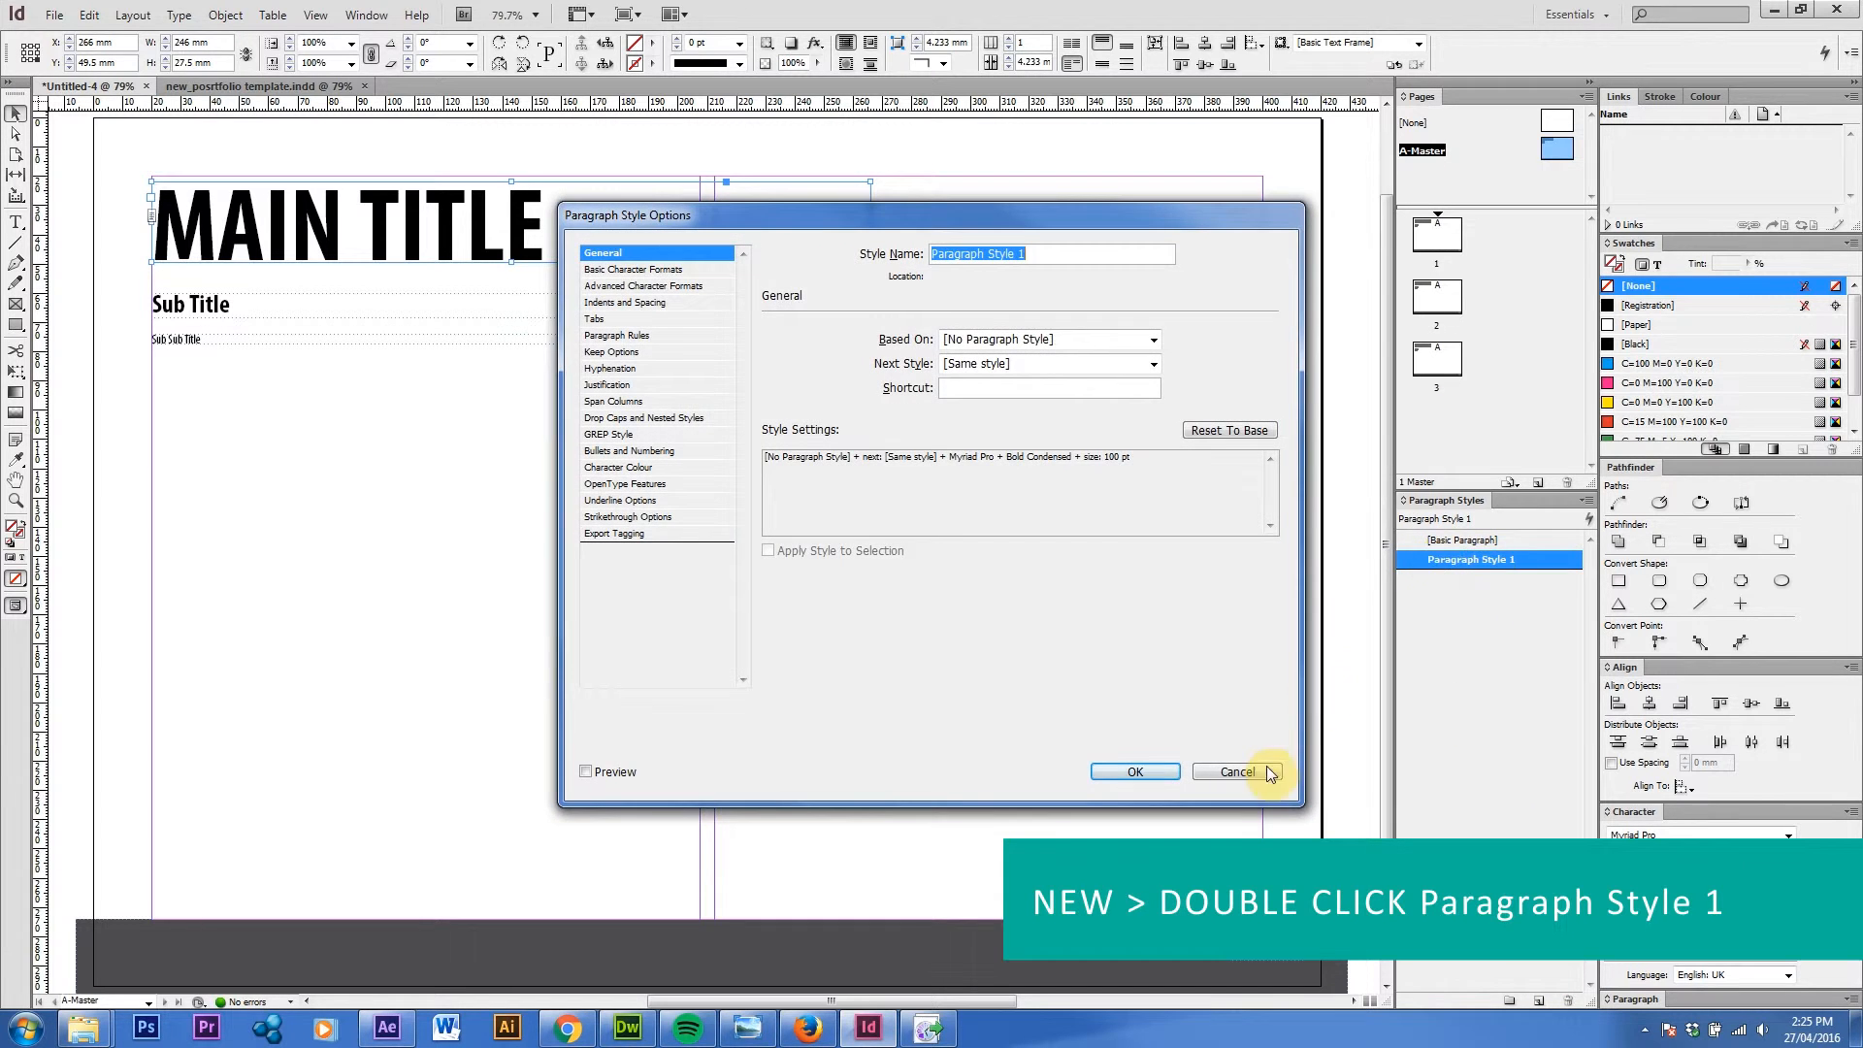
{"action": "left_click", "coordinate": [1262, 768]}
{"action": "left_click", "coordinate": [1442, 560]}
{"action": "left_click_drag", "start_coordinate": [1442, 560], "coordinate": [1424, 561]}
{"action": "type", "text": "MAIN"}
{"action": "key", "text": "BackSpace"}
{"action": "key", "text": "BackSpace"}
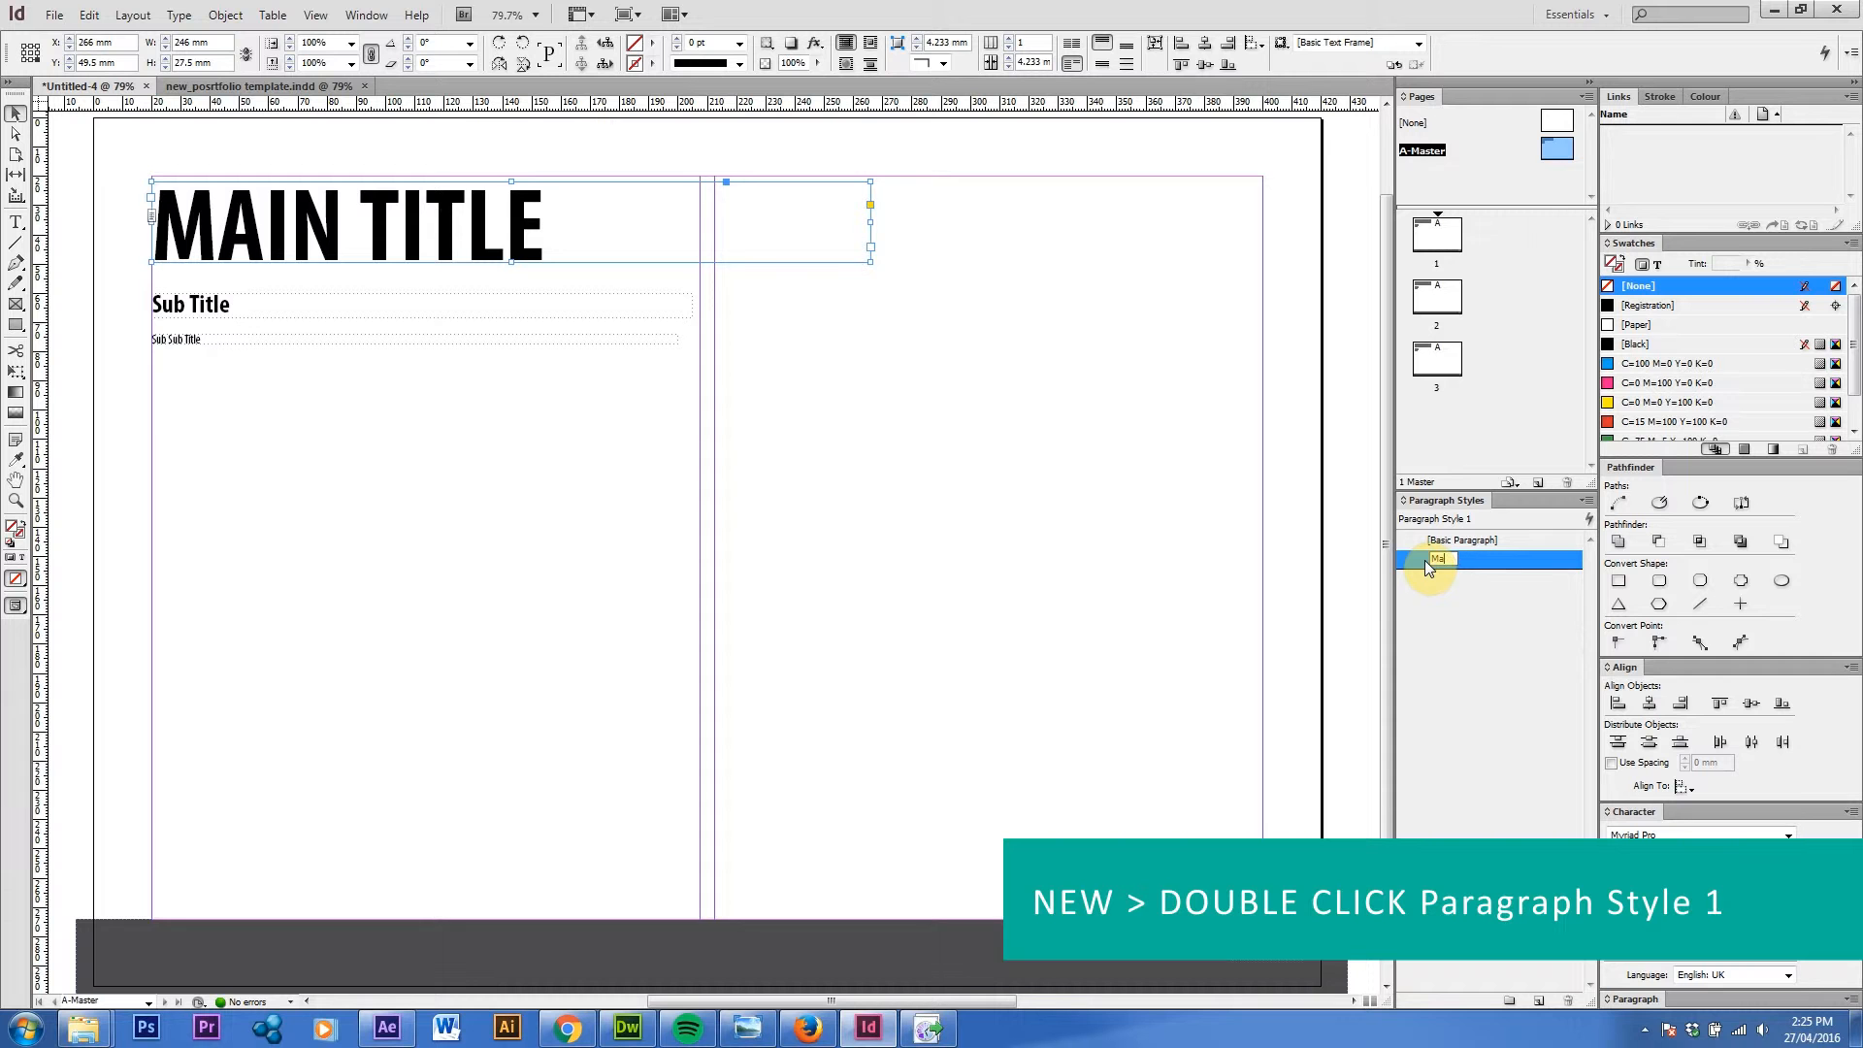
{"action": "type", "text": "in Title"}
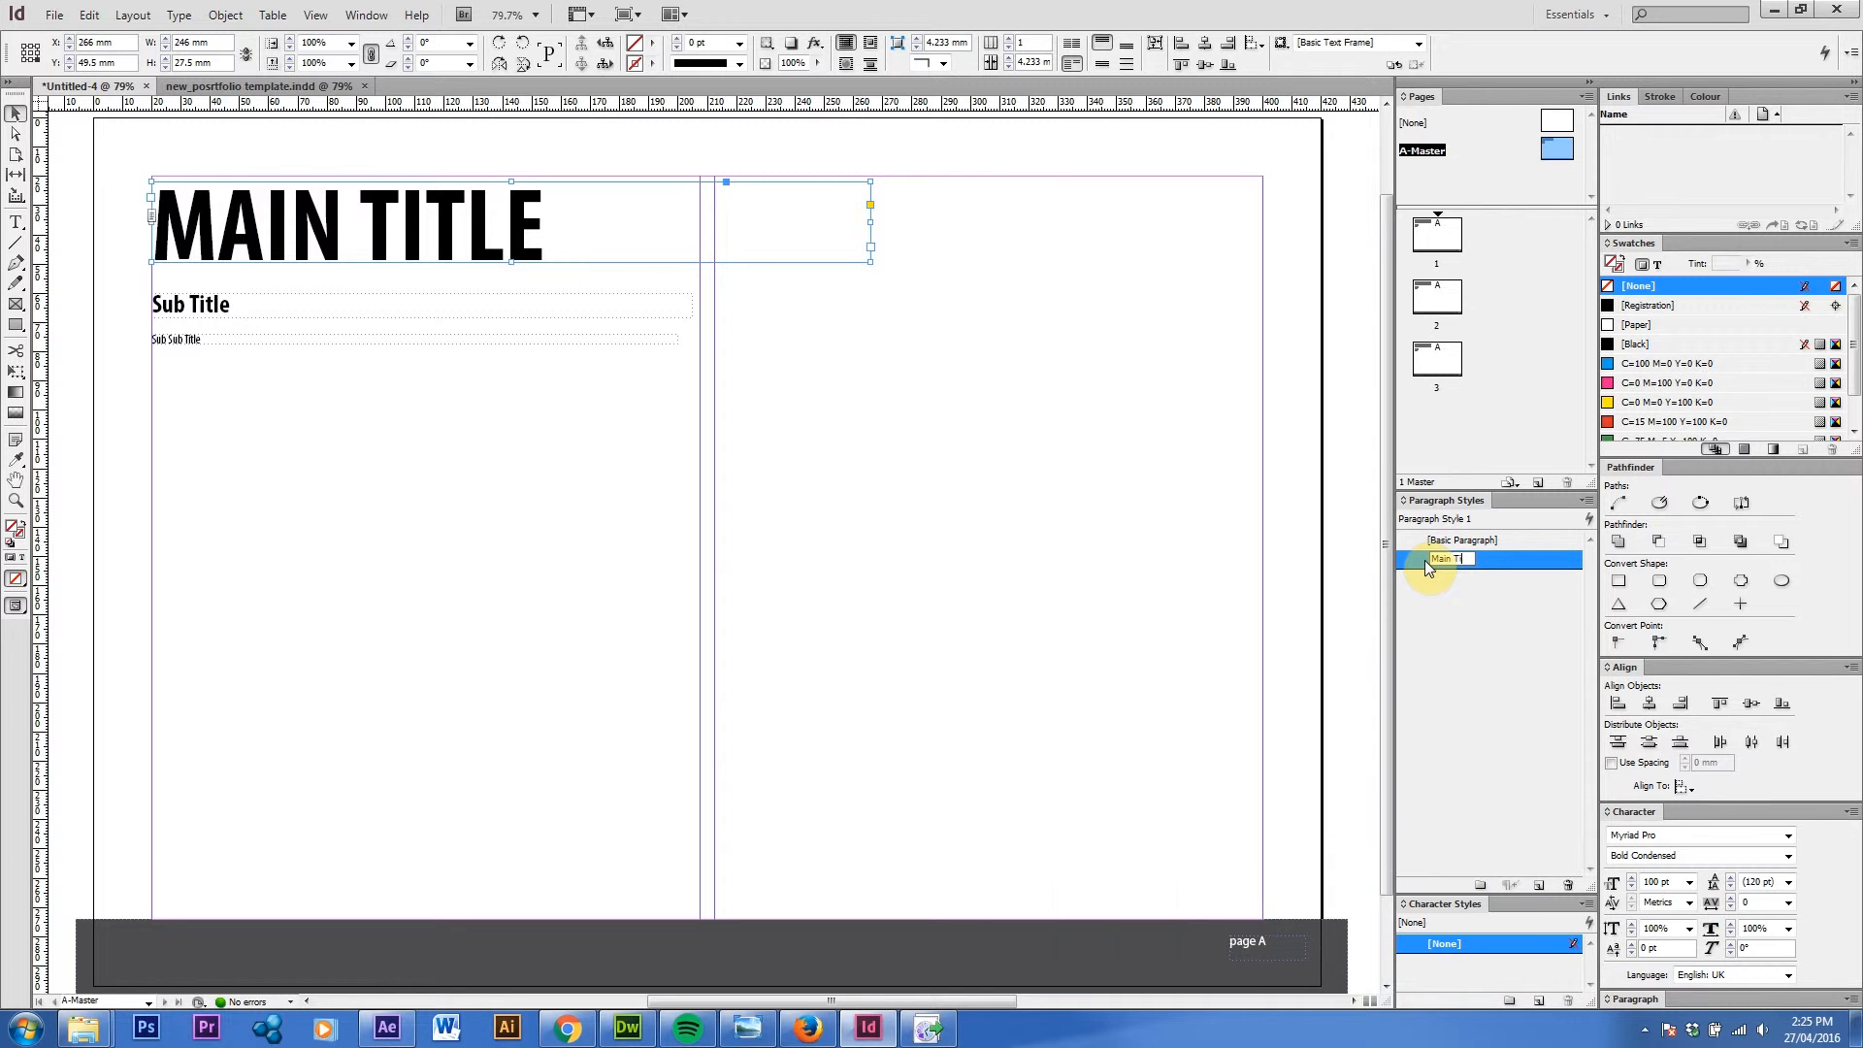
{"action": "key", "text": "Return"}
Review the general settings and basic character formats of the Main Title paragraph style.
{"action": "double_click", "coordinate": [1414, 556]}
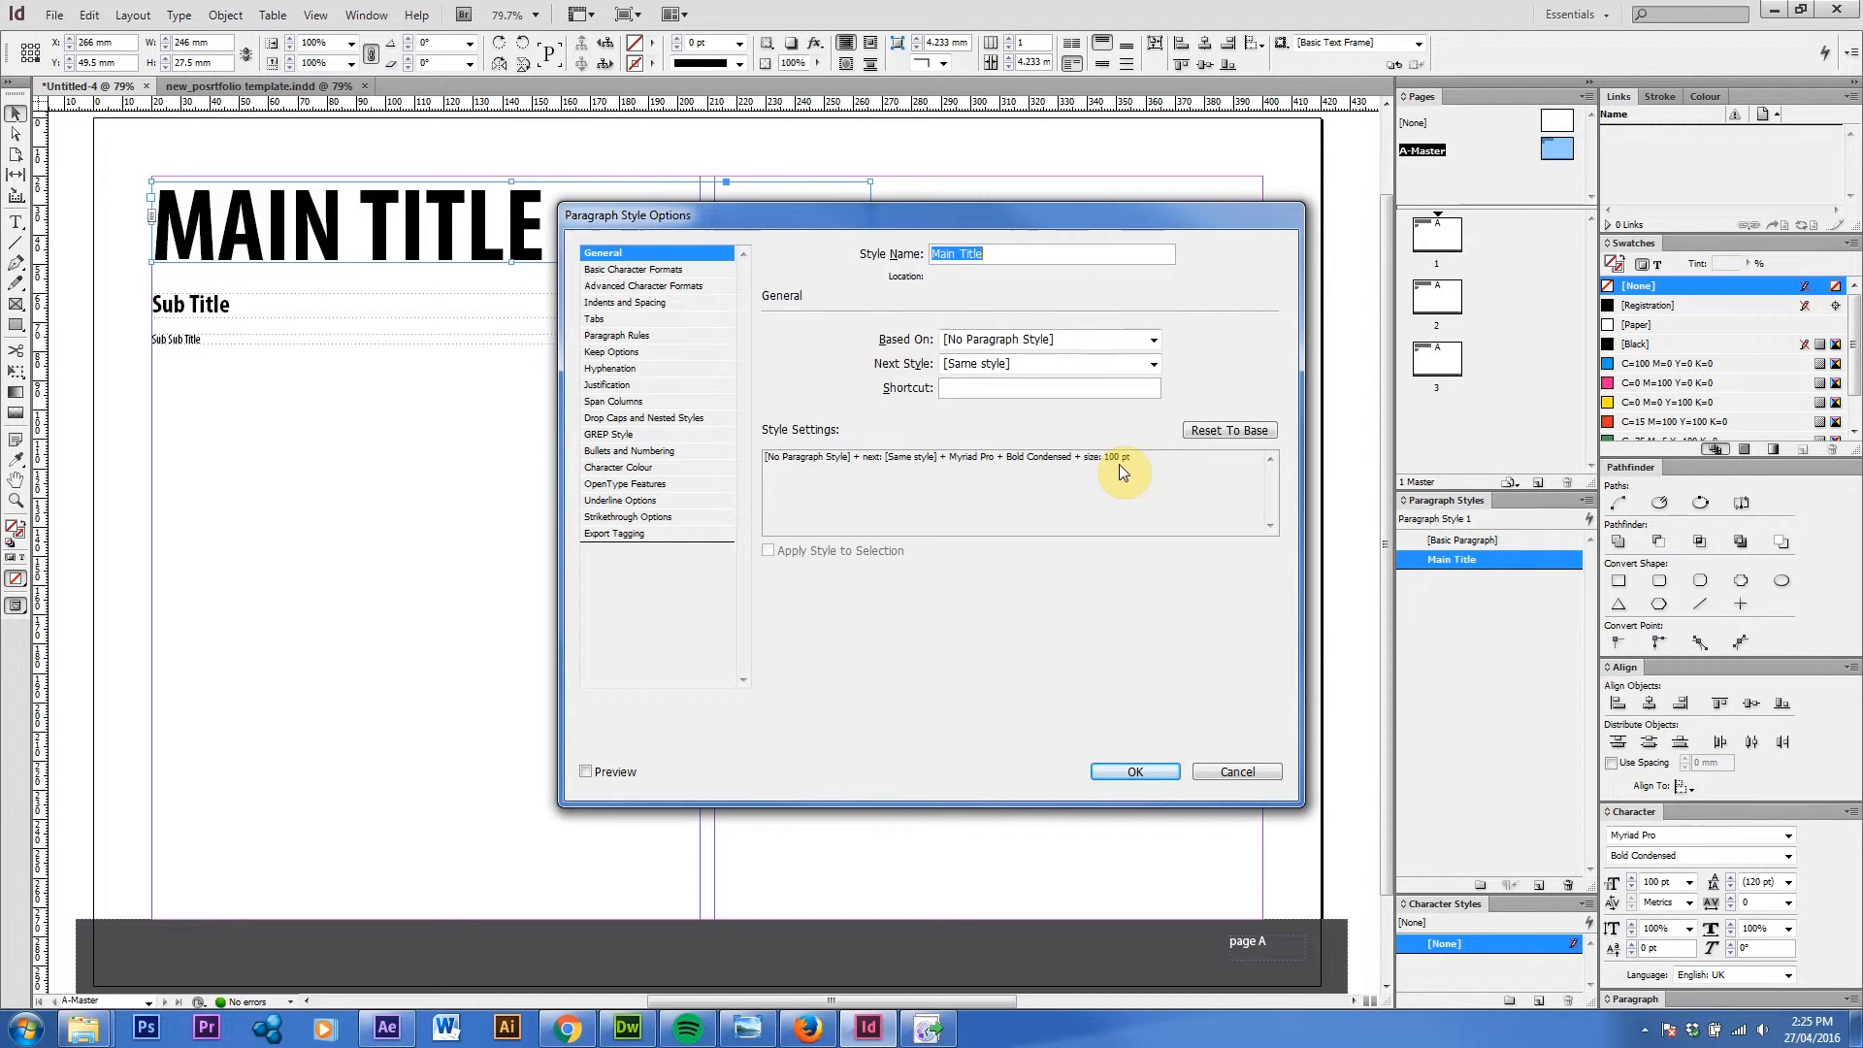
{"action": "left_click", "coordinate": [656, 272]}
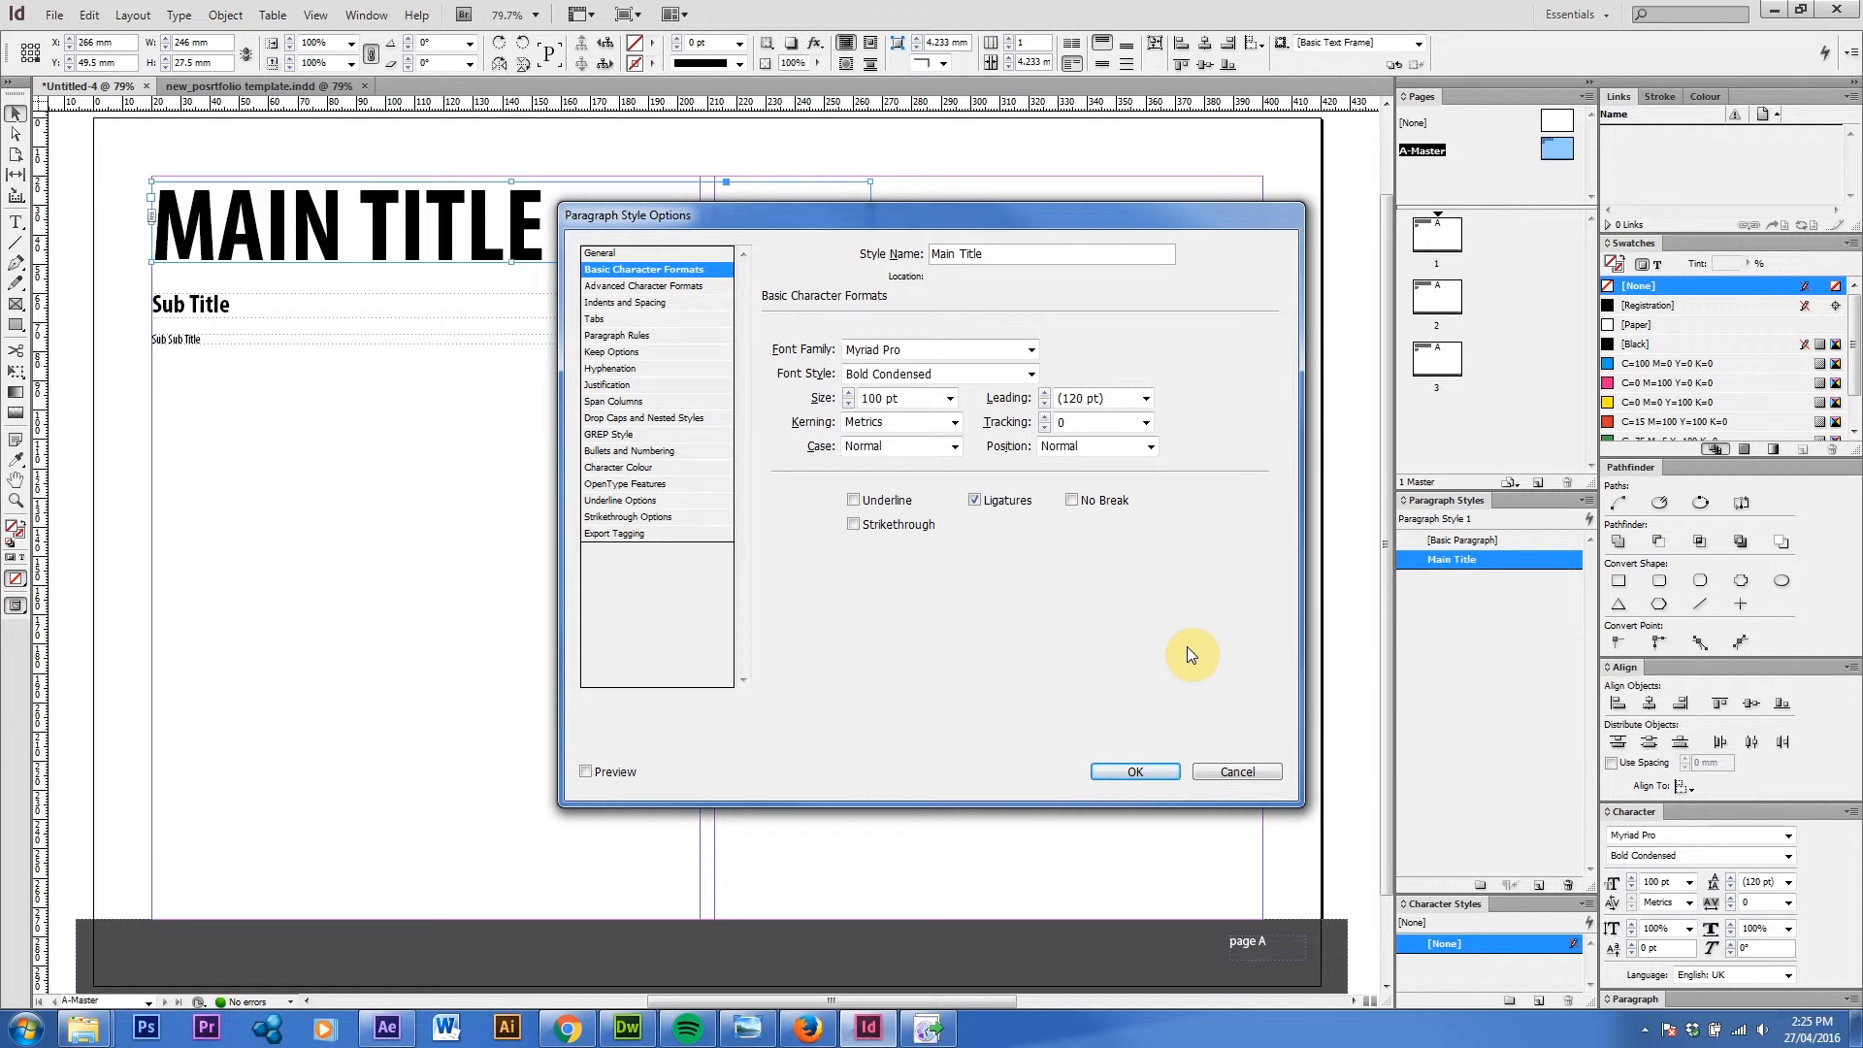
{"action": "left_click", "coordinate": [1135, 772]}
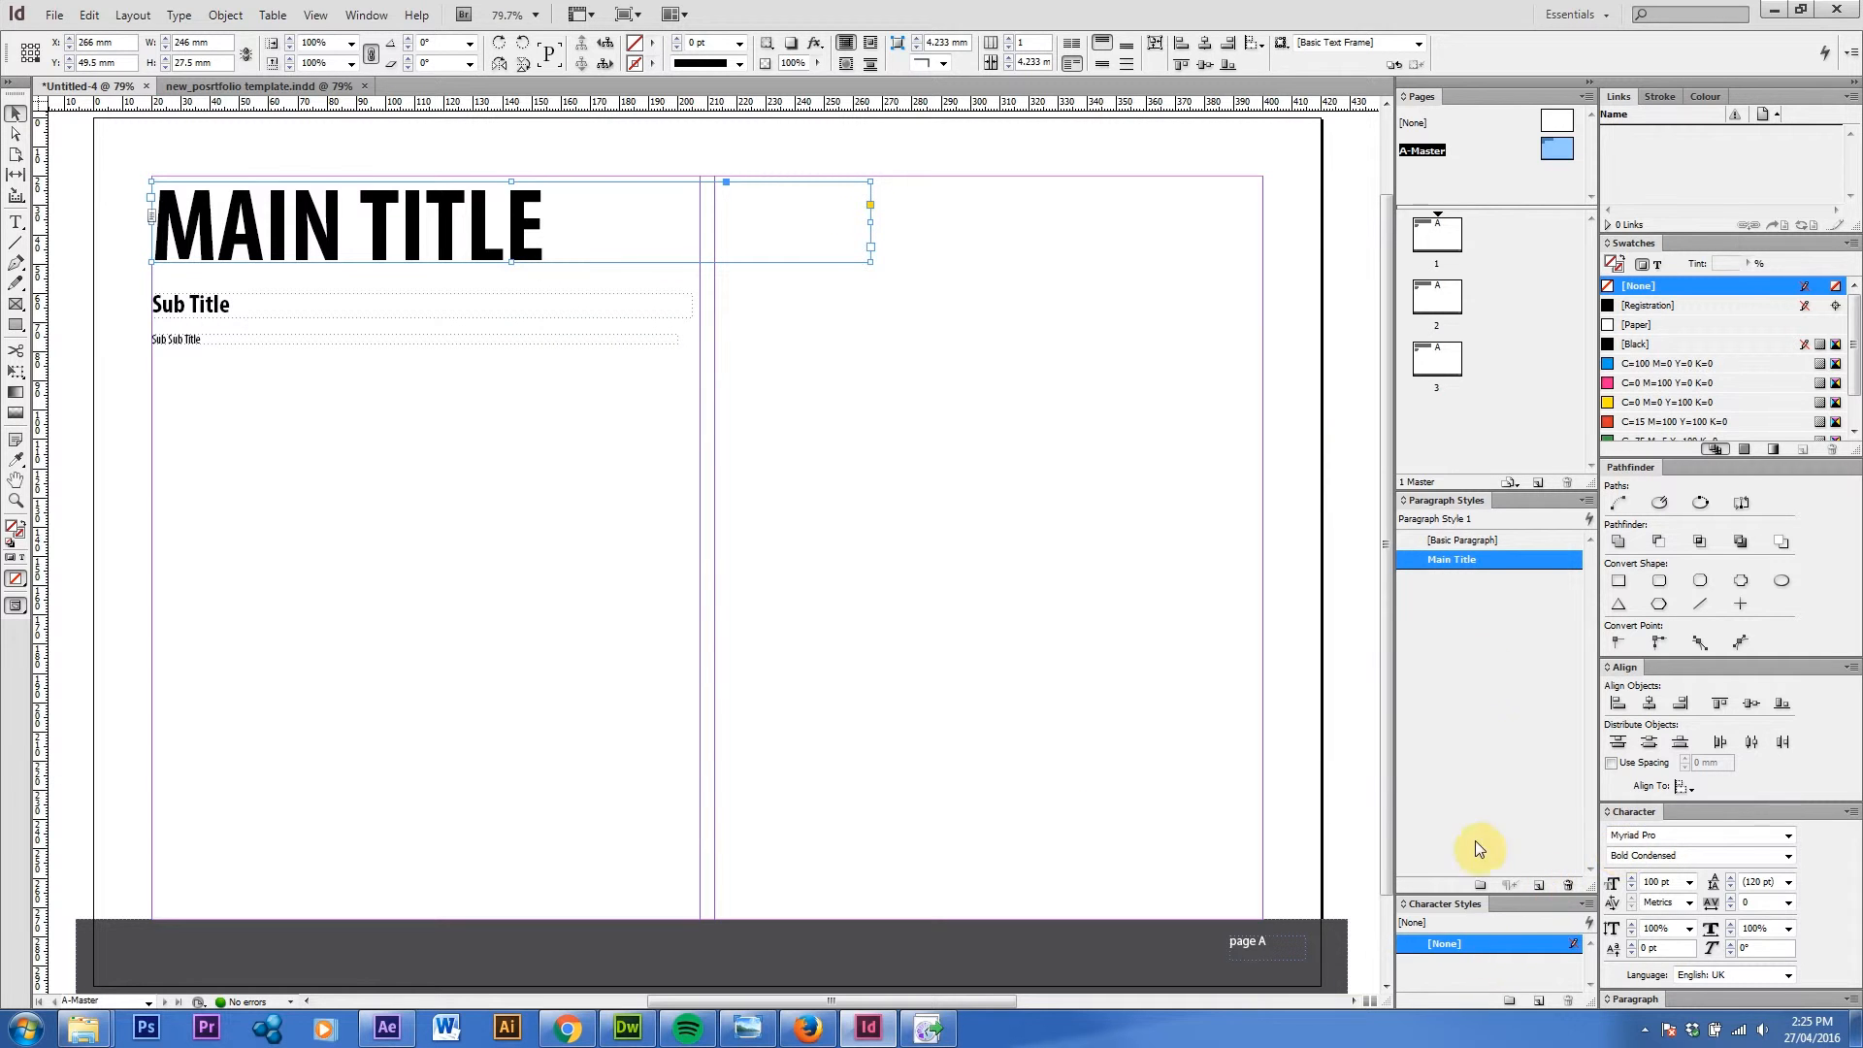
{"action": "left_click", "coordinate": [1475, 606]}
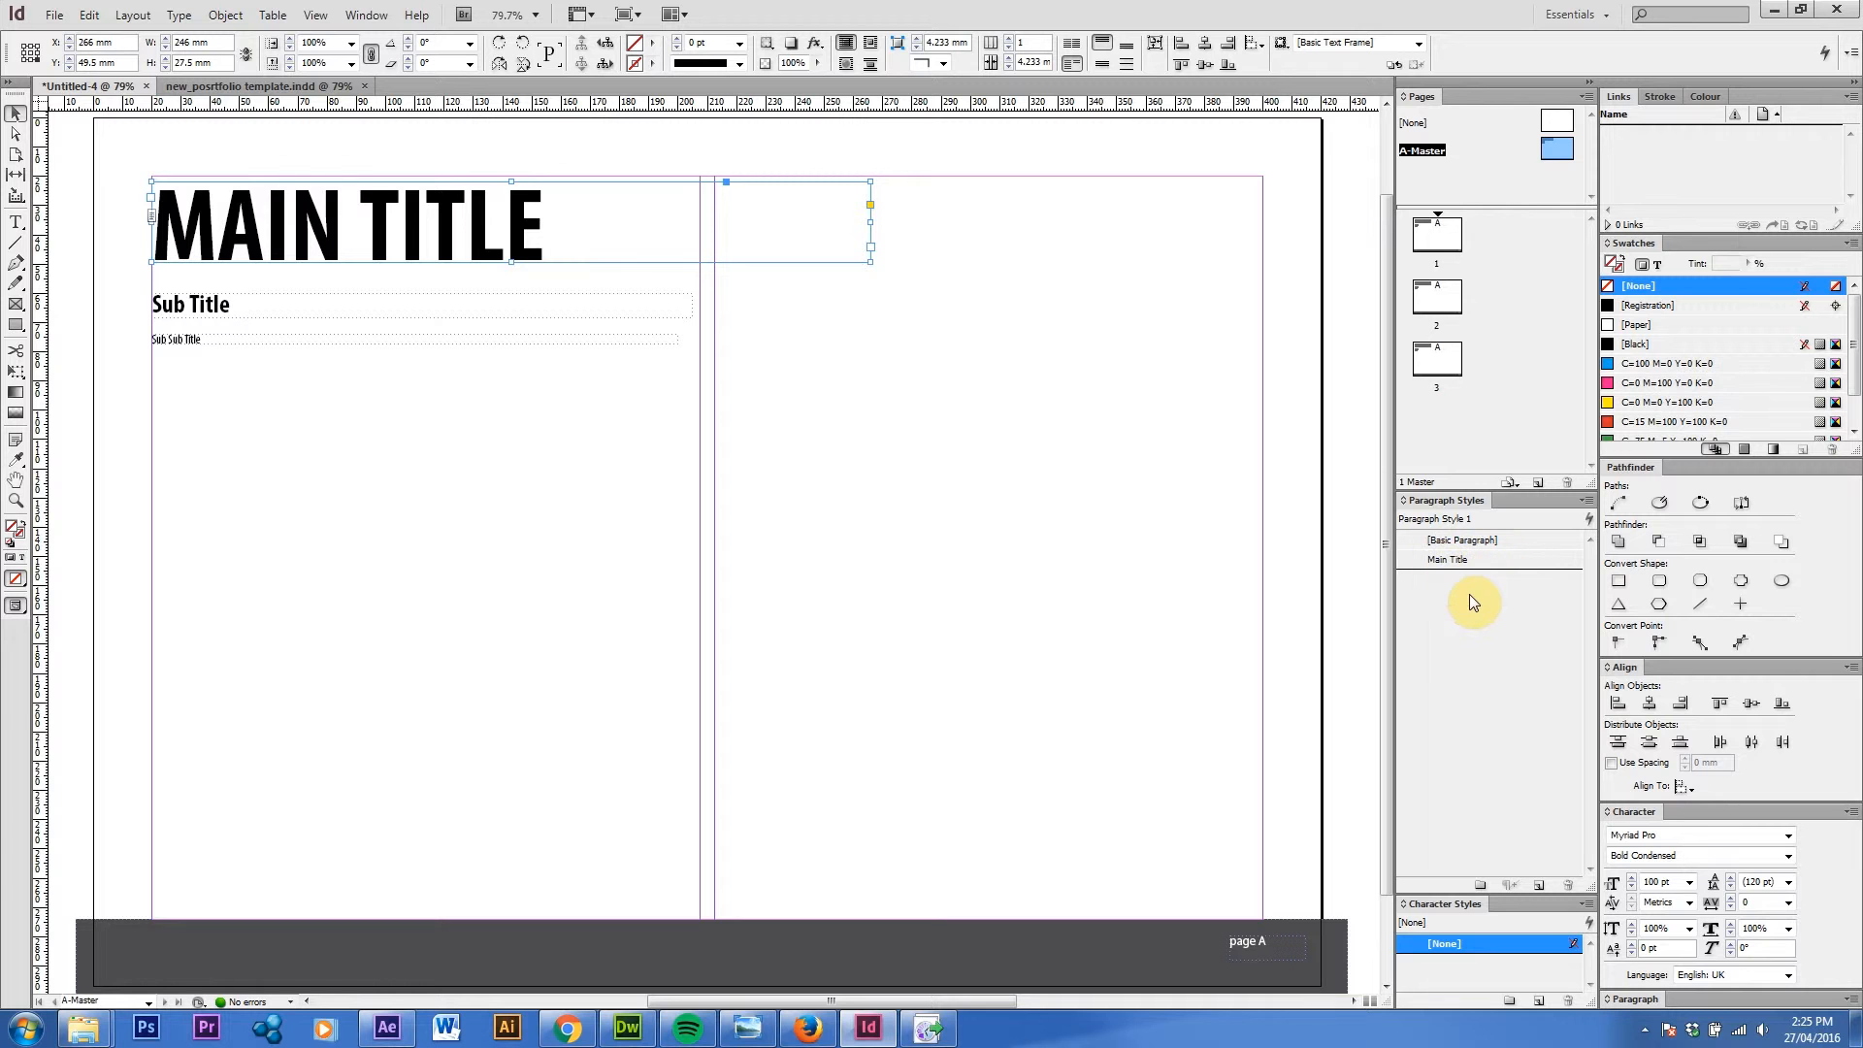
Create a paragraph style from the Sub Title text frame's formatting and name it "Sub Title".
{"action": "left_click", "coordinate": [213, 304]}
{"action": "left_click_drag", "start_coordinate": [227, 404], "coordinate": [188, 297]}
{"action": "left_click", "coordinate": [218, 305]}
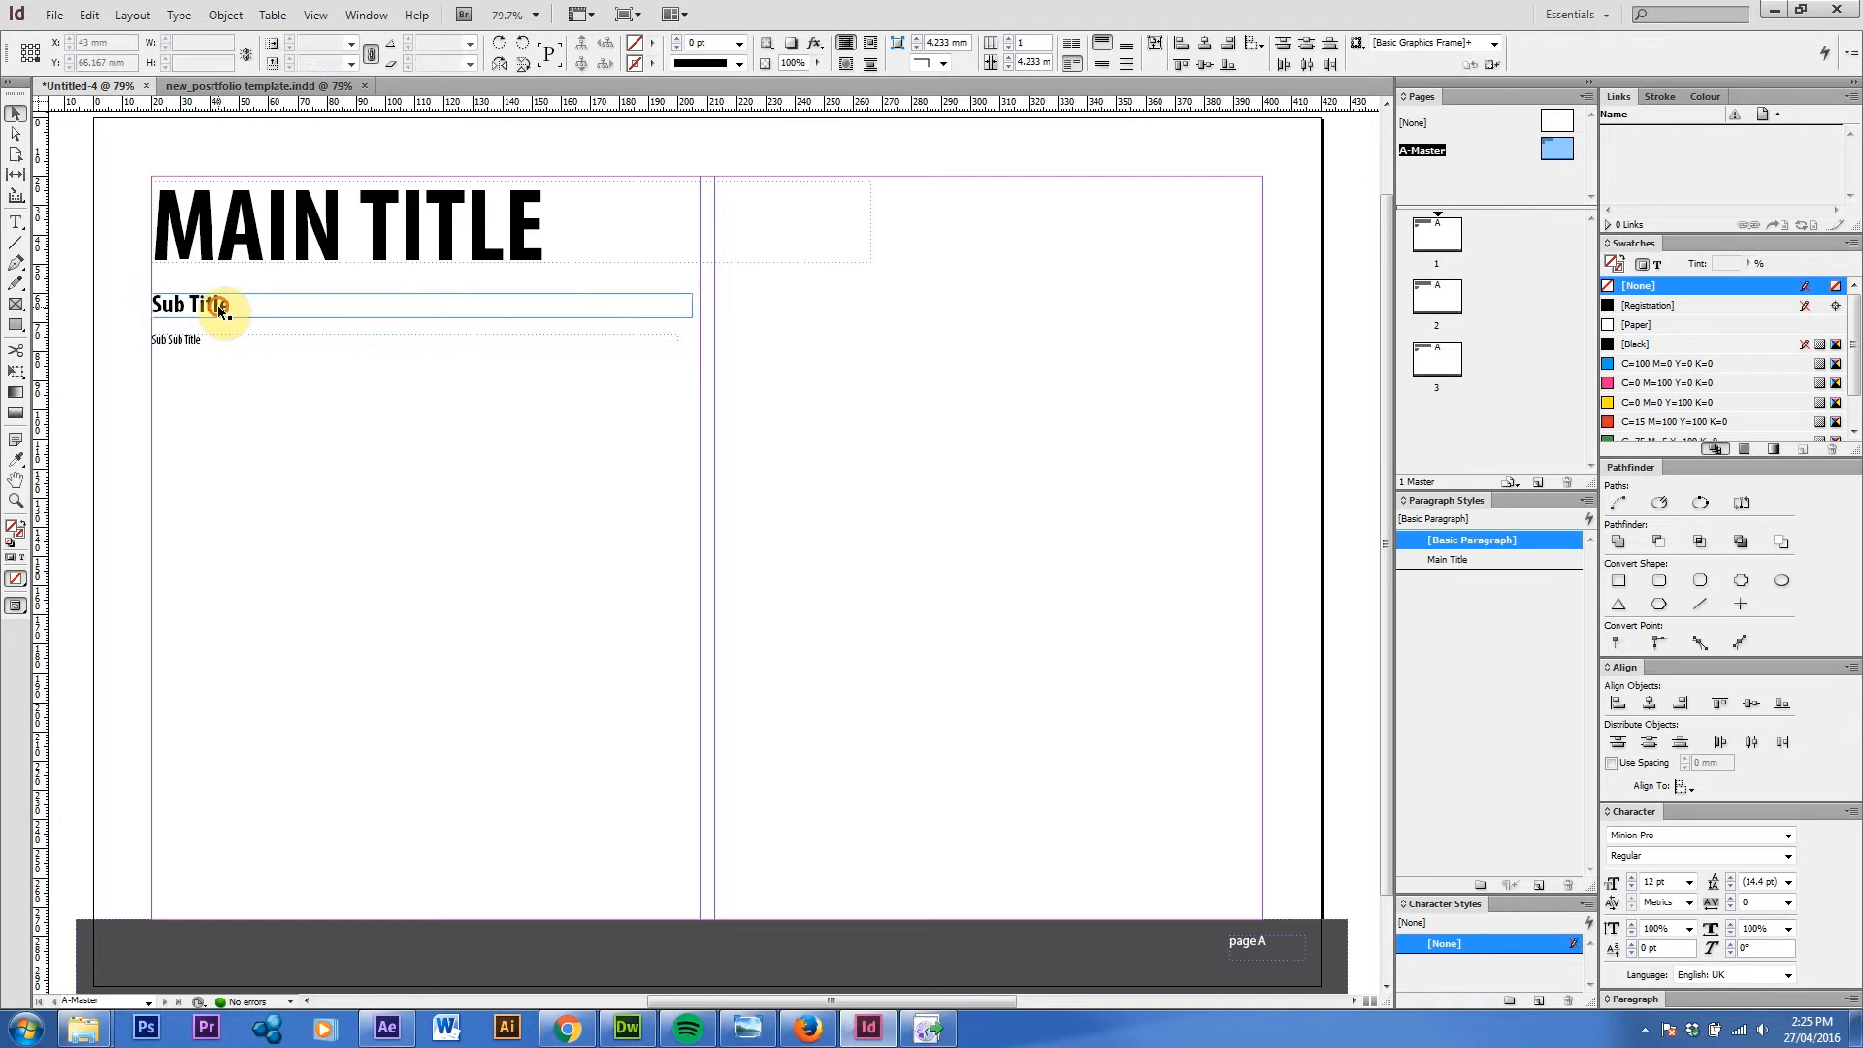
{"action": "left_click", "coordinate": [1542, 887]}
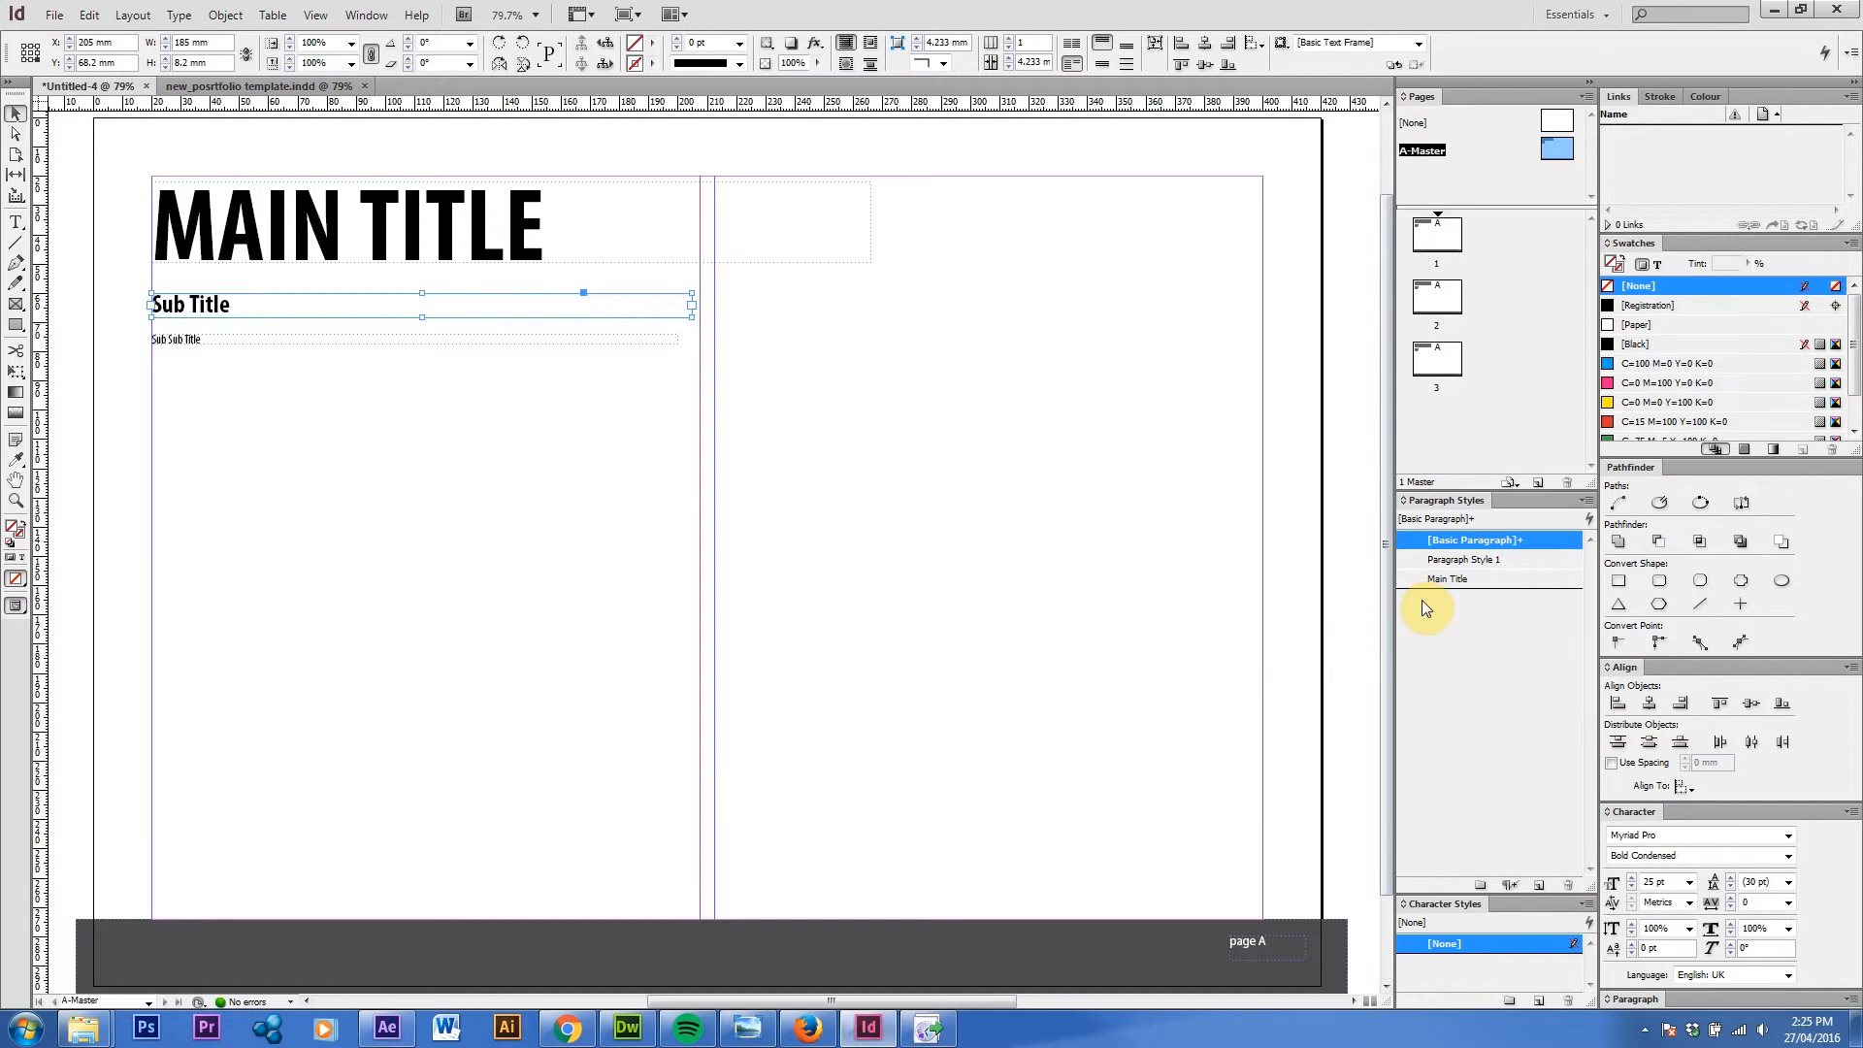
{"action": "double_click", "coordinate": [1418, 561]}
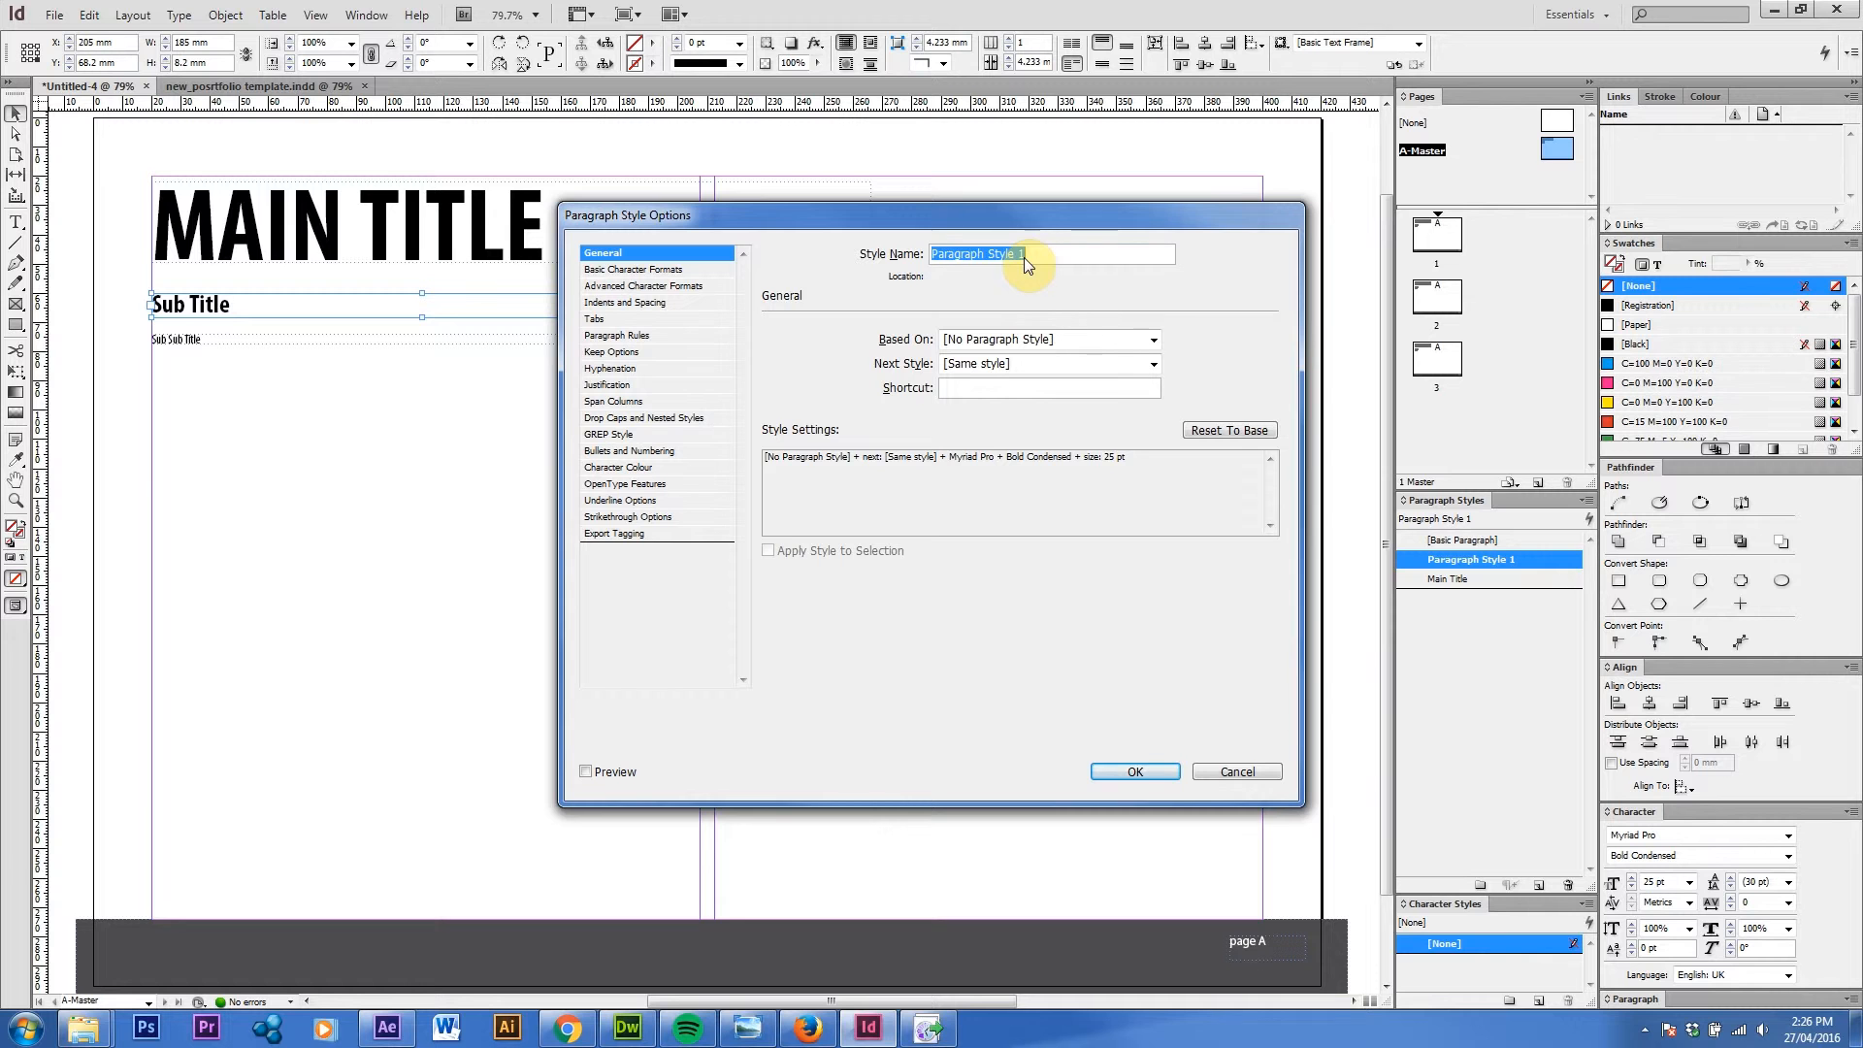
{"action": "type", "text": "Sub Title"}
Examine the Sub Title style's character formats, case choices, indents and spacing, tabs and paragraph rules.
{"action": "left_click", "coordinate": [648, 270]}
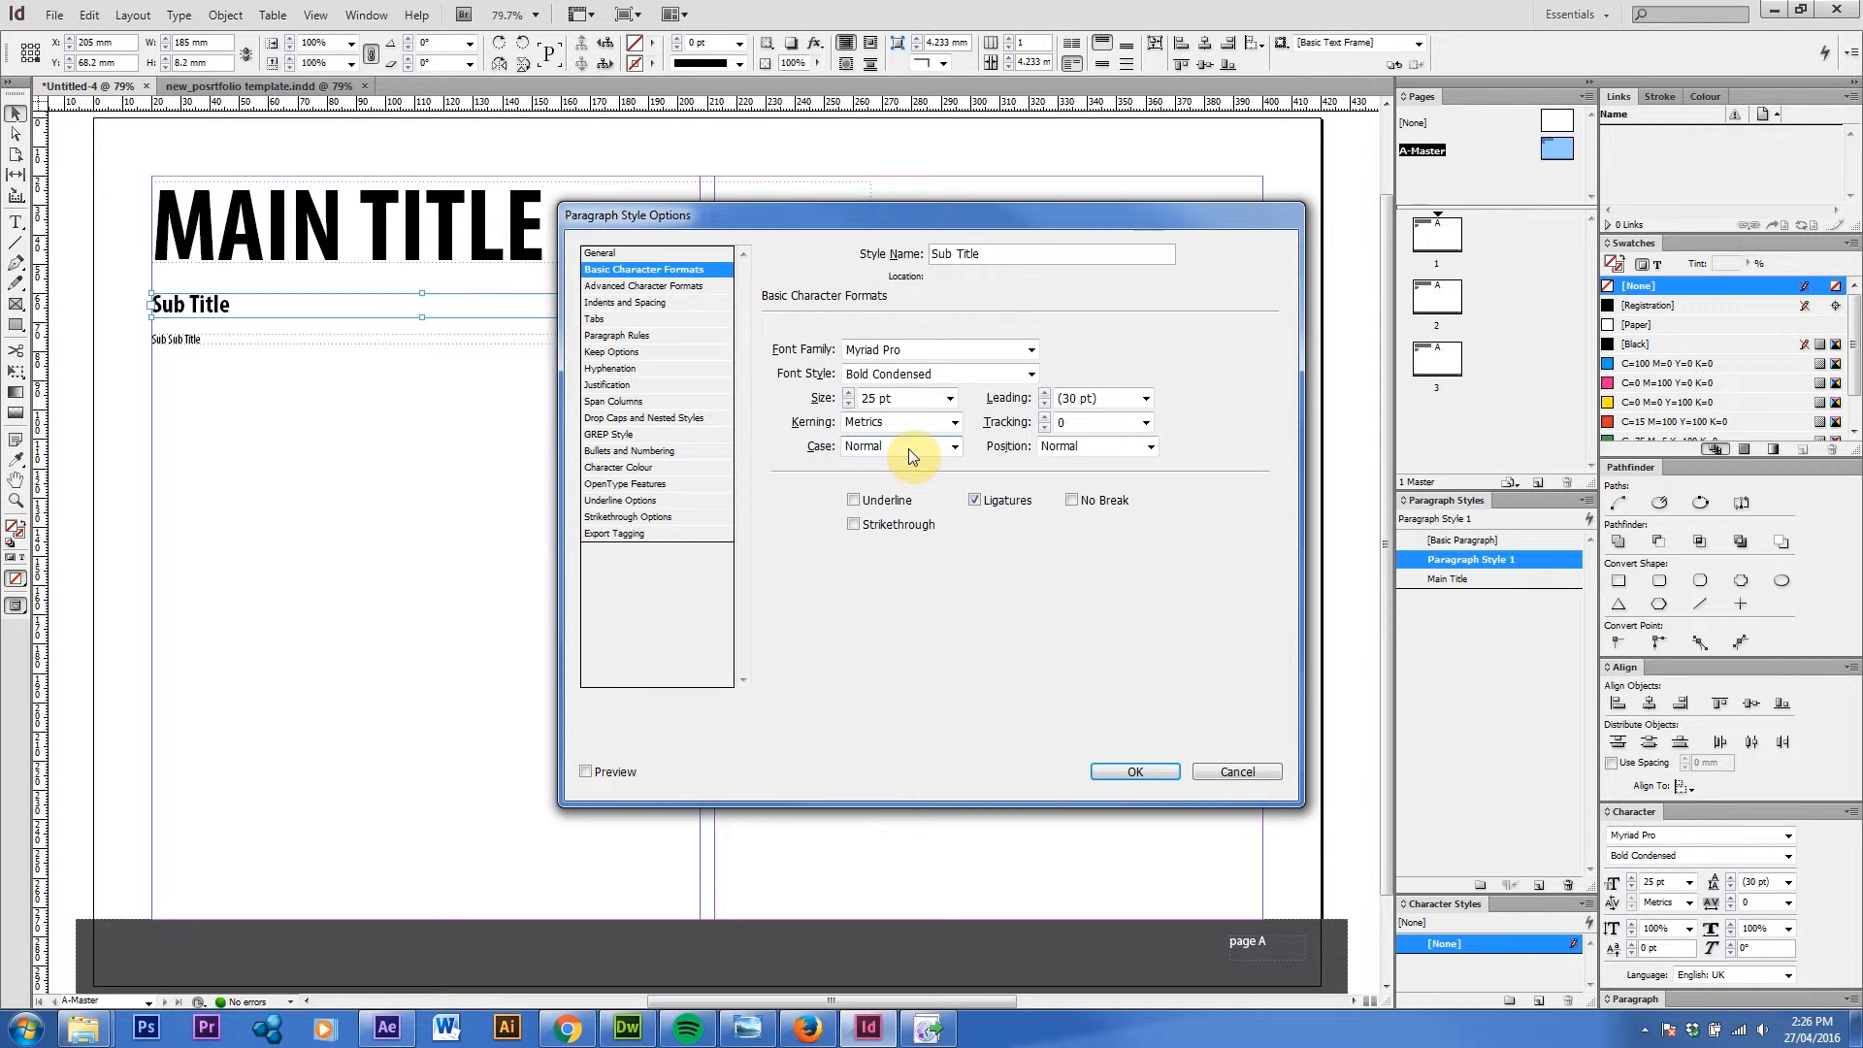
{"action": "left_click", "coordinate": [954, 446]}
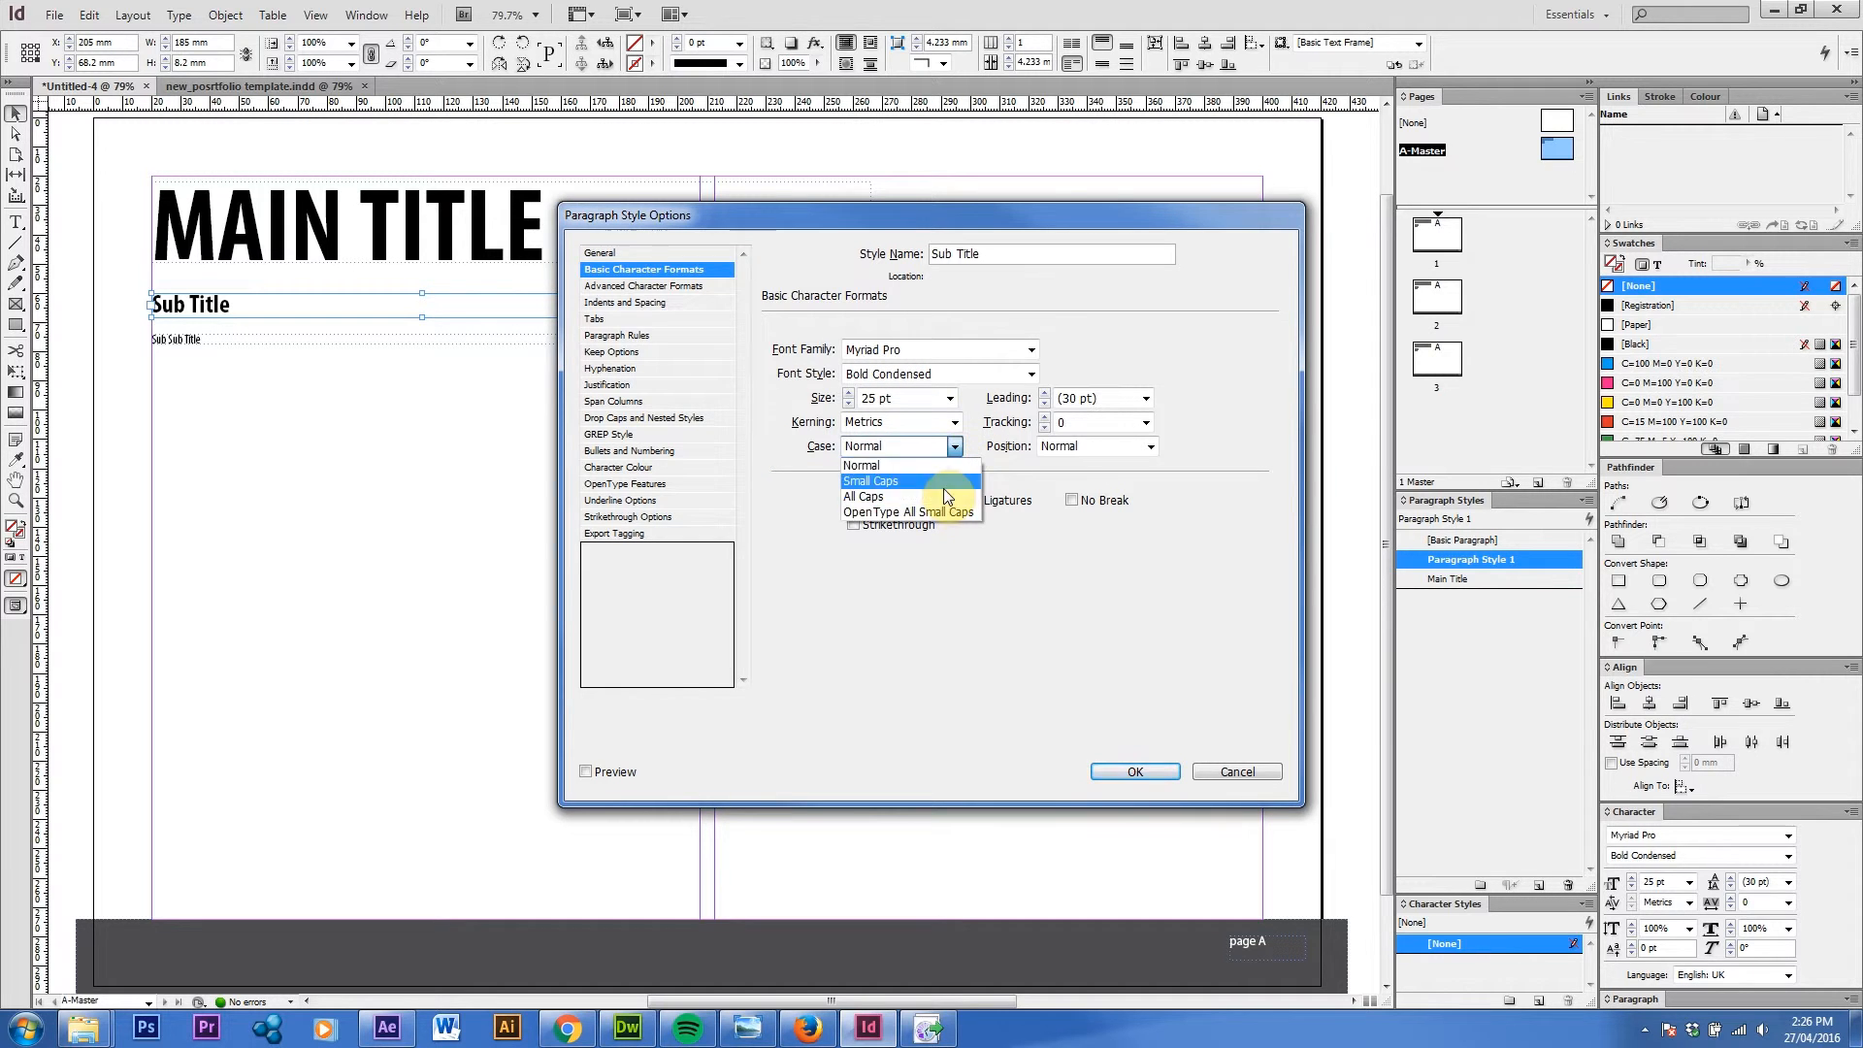
{"action": "left_click", "coordinate": [944, 495]}
{"action": "left_click", "coordinate": [654, 285]}
{"action": "left_click", "coordinate": [649, 303]}
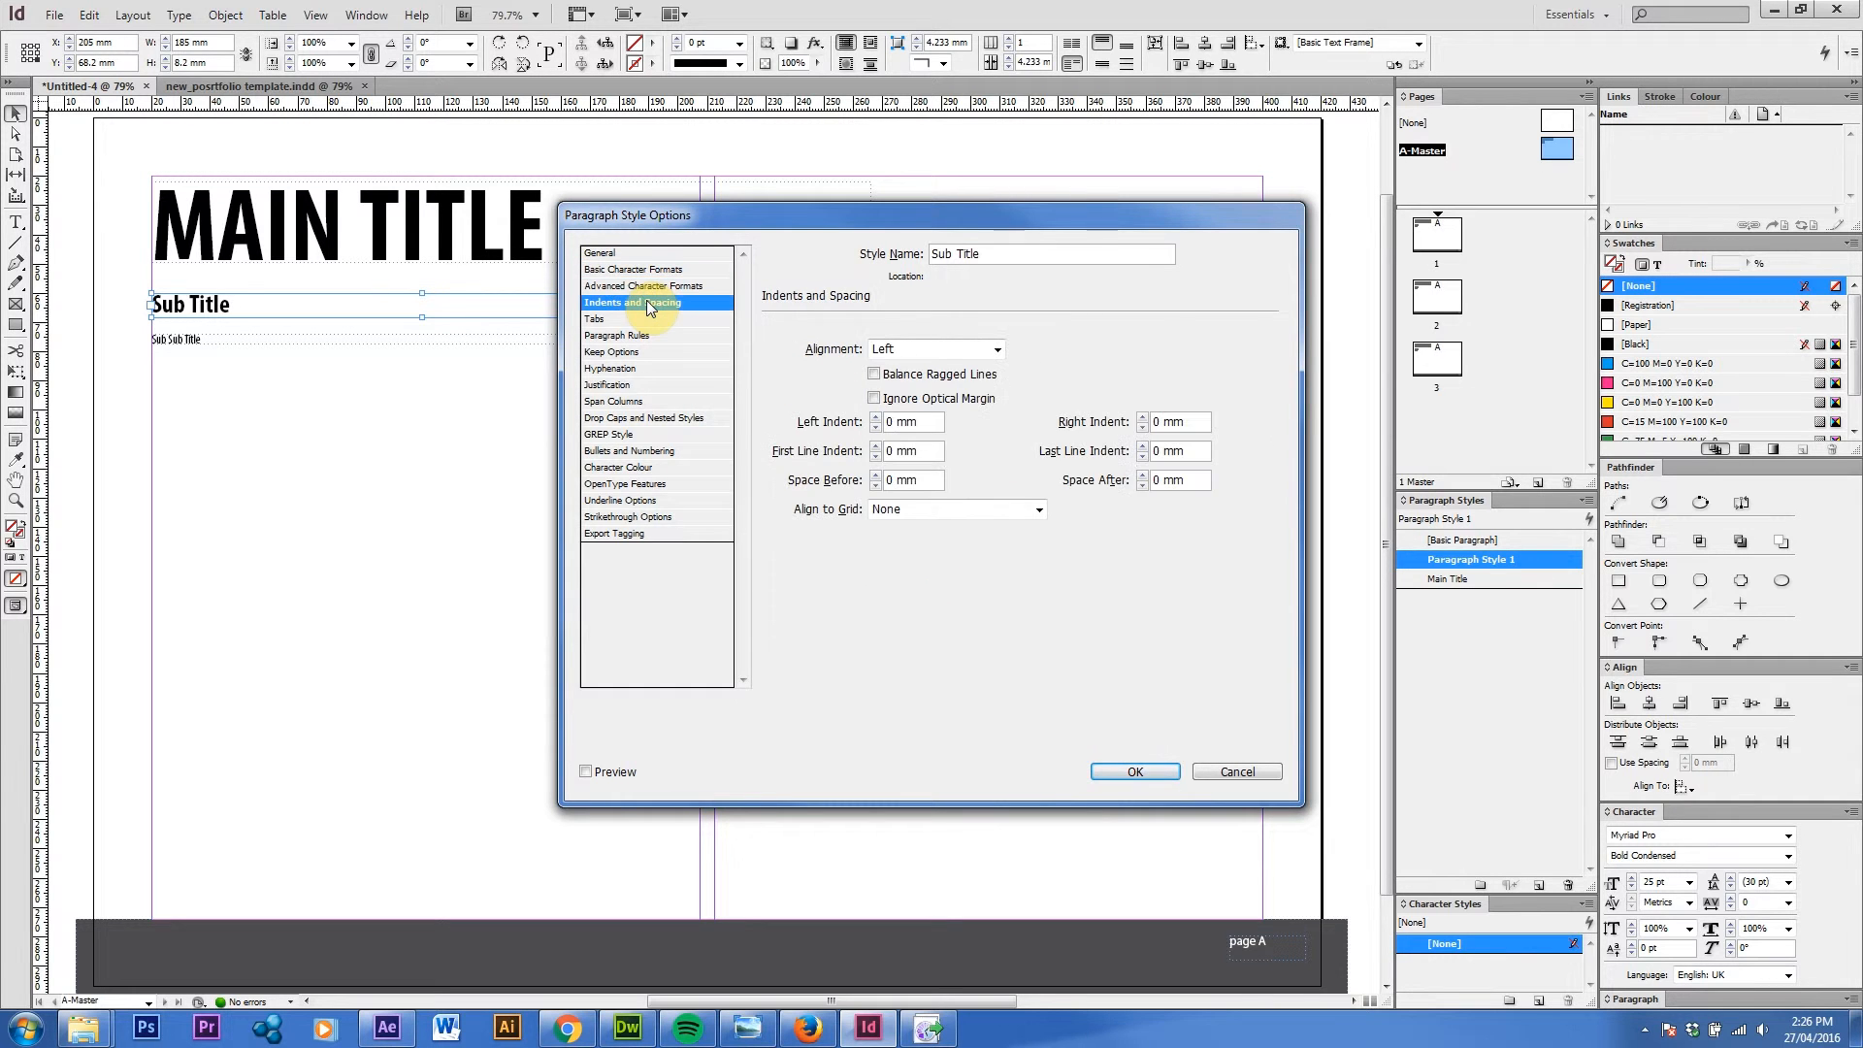
{"action": "left_click", "coordinate": [644, 314]}
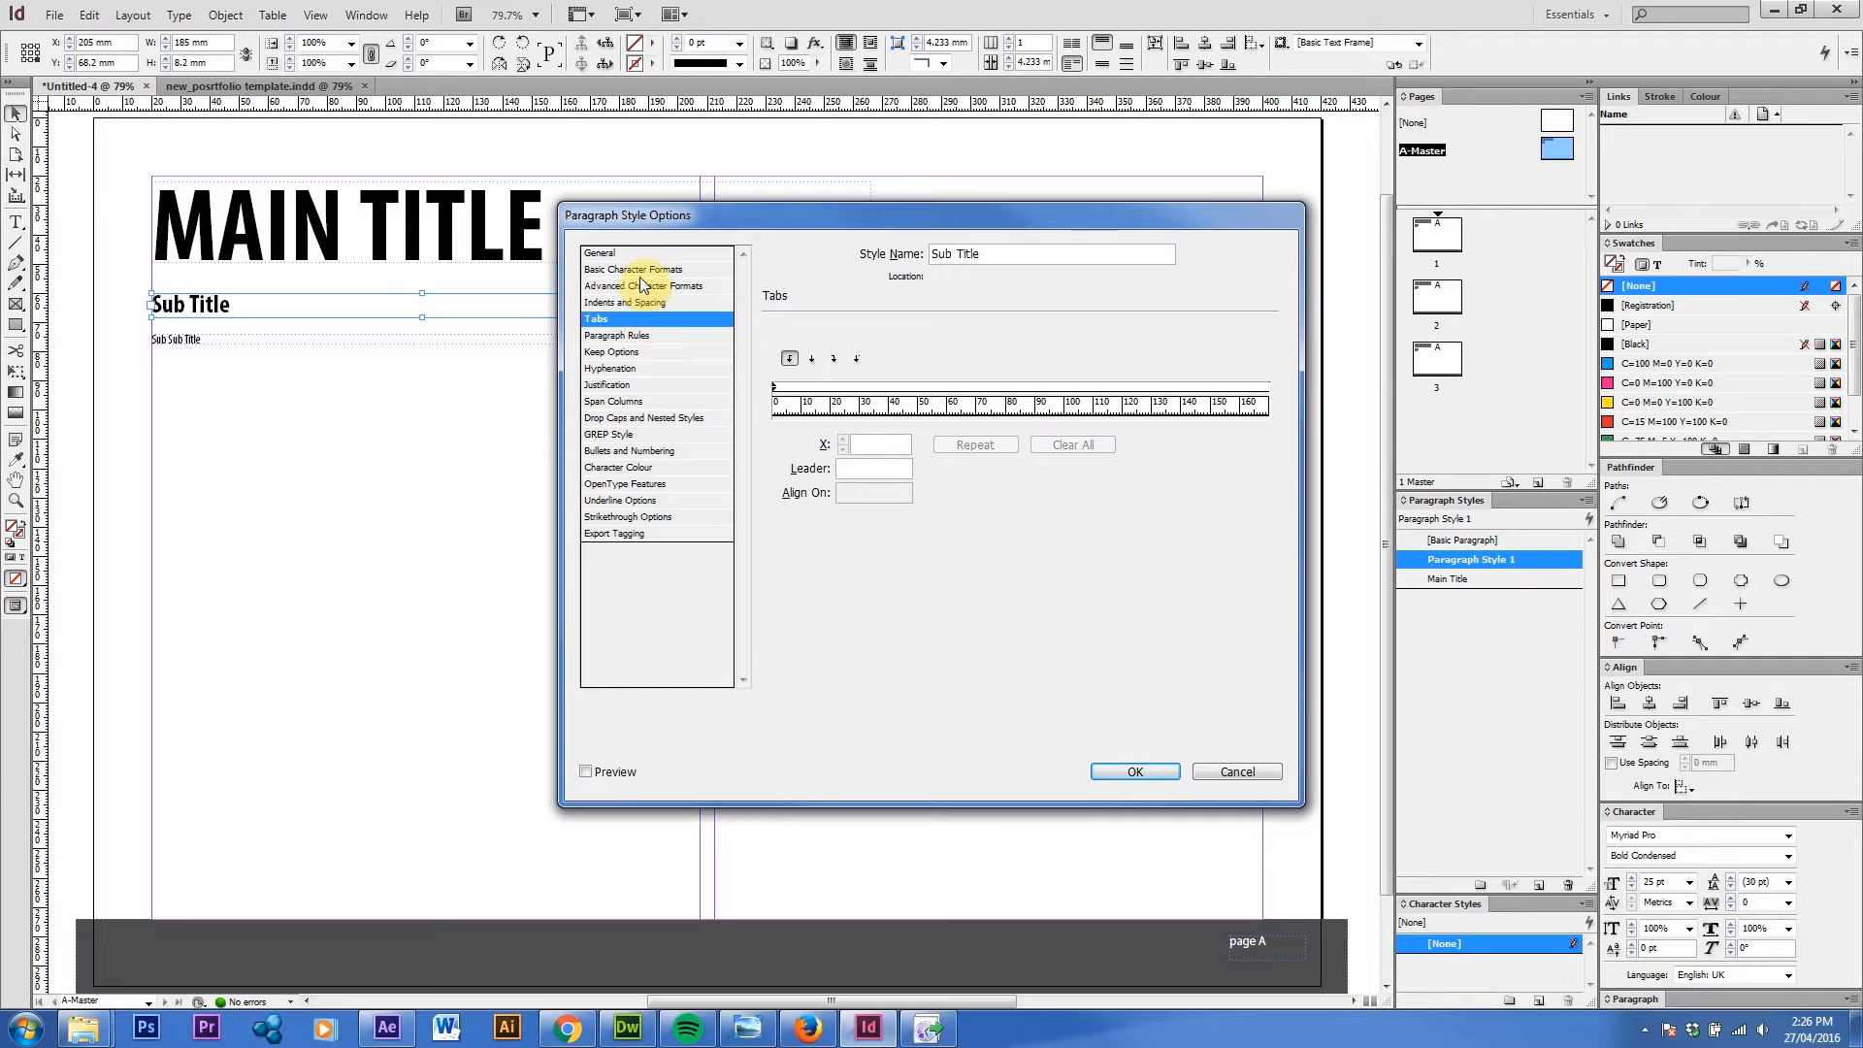
{"action": "left_click", "coordinate": [640, 271]}
{"action": "left_click", "coordinate": [642, 287]}
{"action": "left_click", "coordinate": [638, 302]}
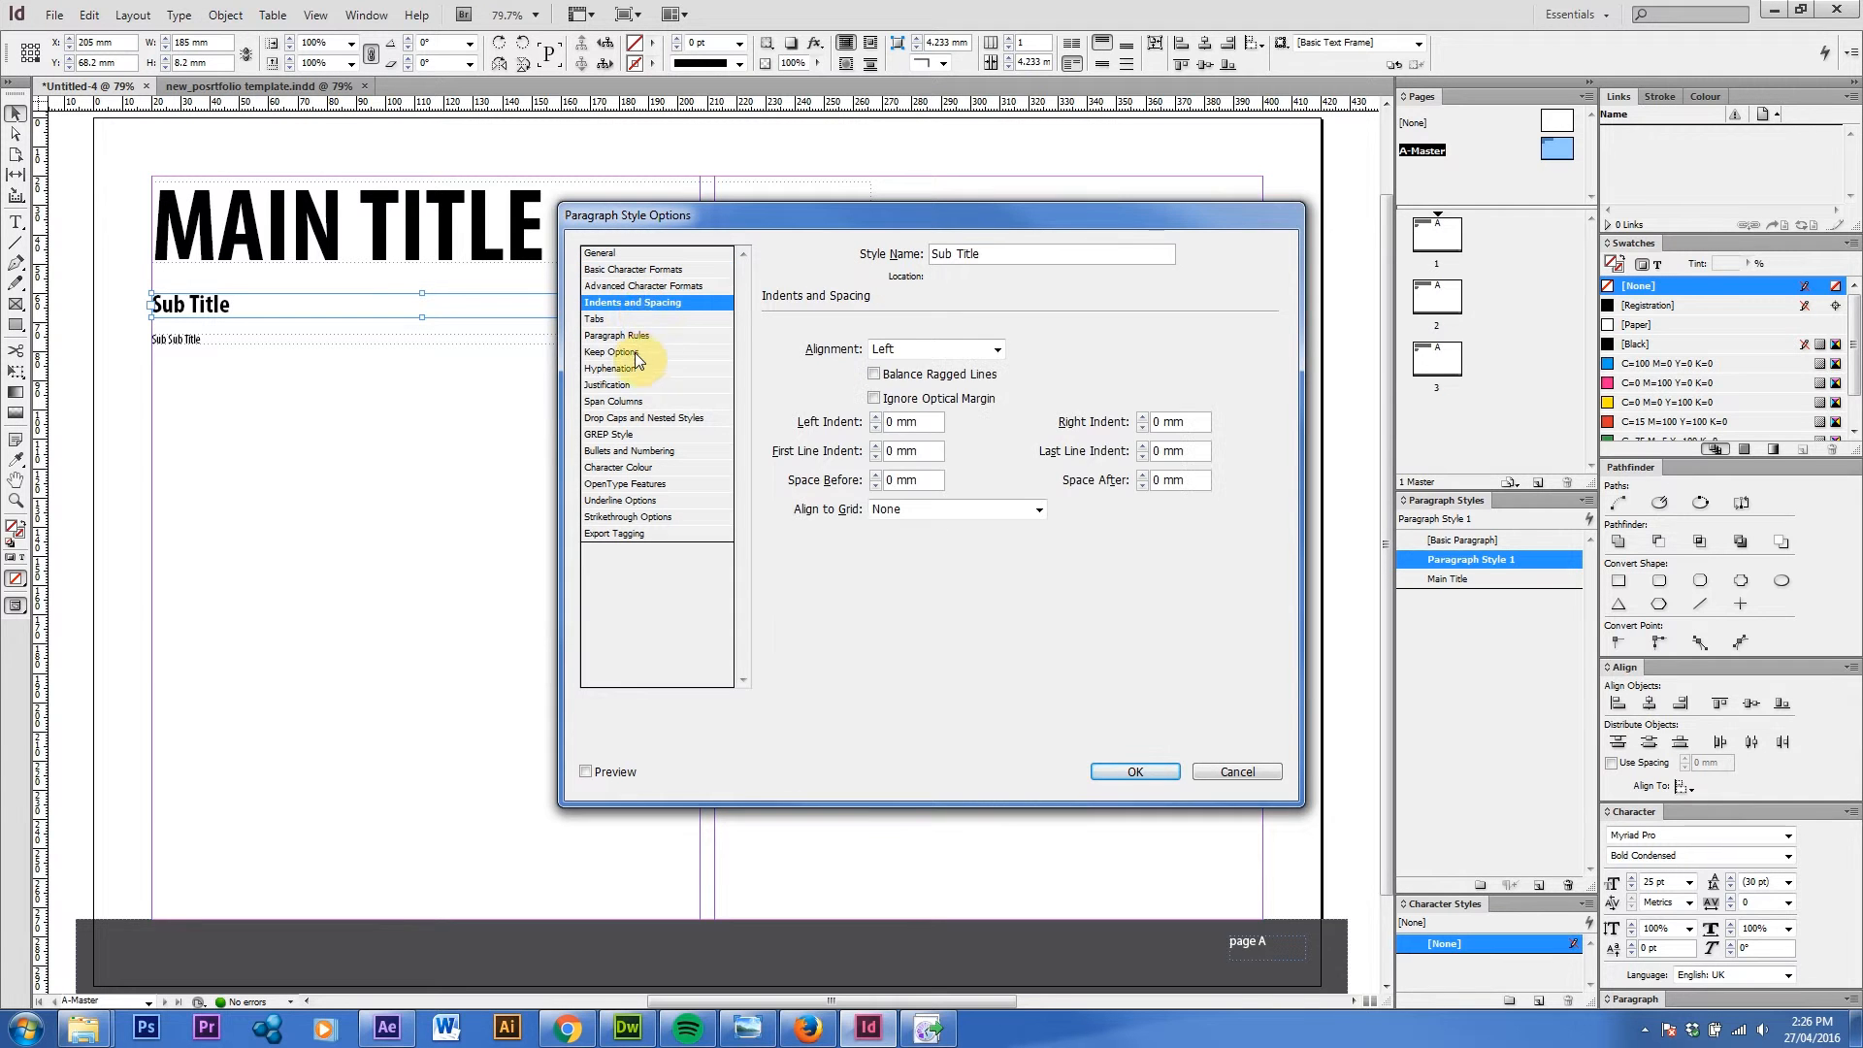
{"action": "left_click", "coordinate": [641, 319]}
{"action": "left_click", "coordinate": [640, 334]}
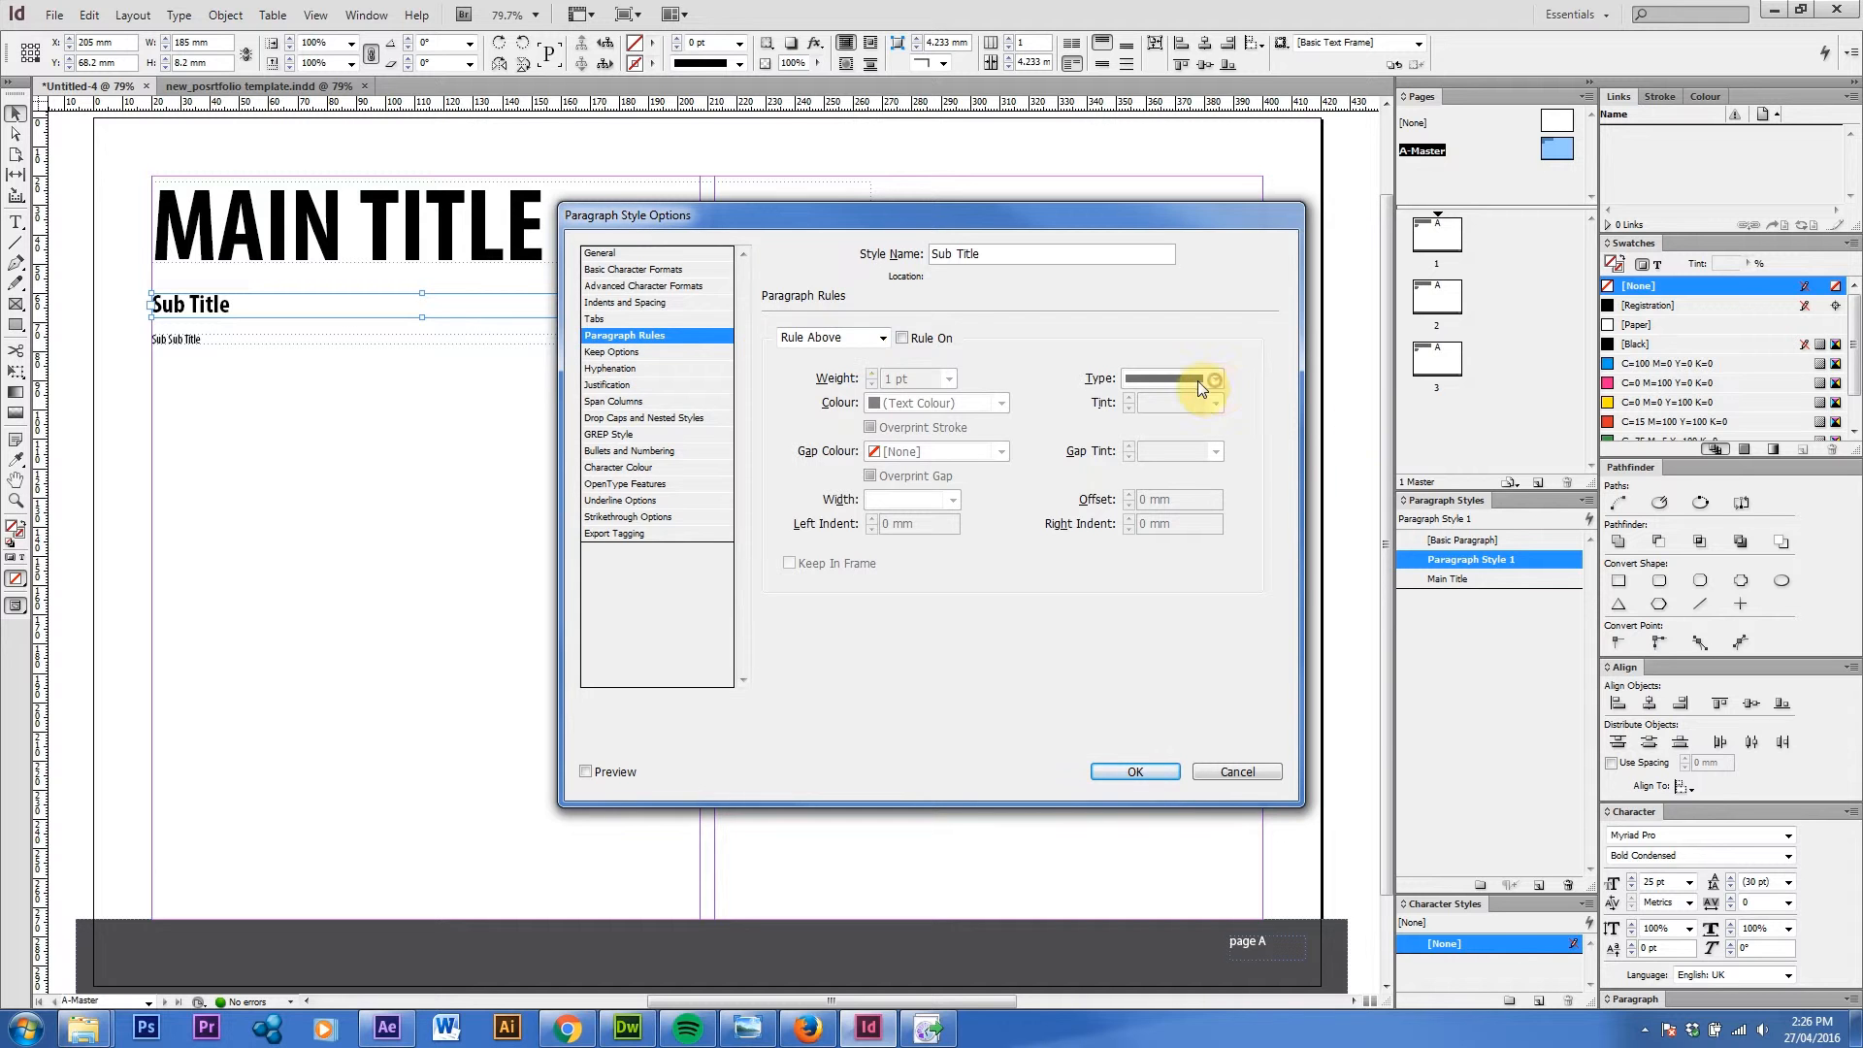
Examine the Sub Title style's settings from keep options and hyphenation through to bullets and numbering.
{"action": "left_click", "coordinate": [633, 351]}
{"action": "left_click", "coordinate": [635, 369]}
{"action": "left_click", "coordinate": [635, 385]}
{"action": "left_click", "coordinate": [636, 401]}
{"action": "left_click", "coordinate": [639, 417]}
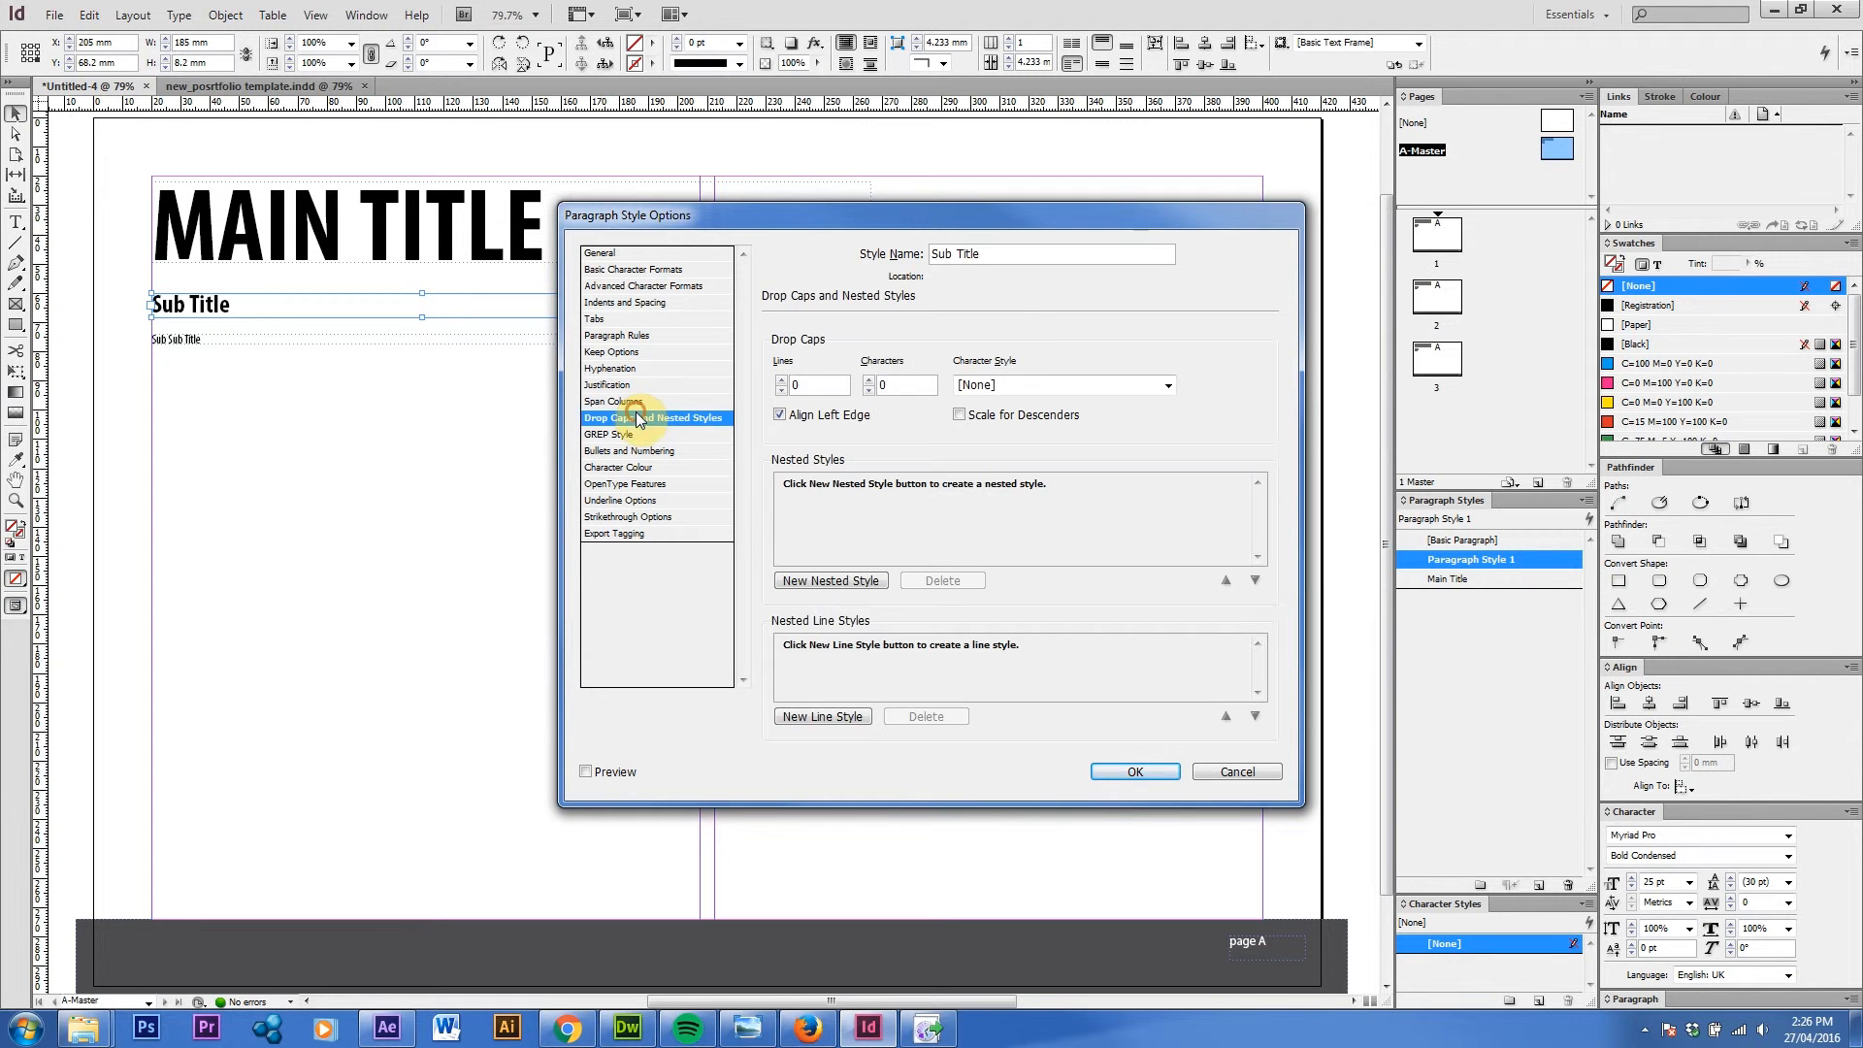
{"action": "left_click", "coordinate": [640, 434]}
{"action": "left_click", "coordinate": [636, 450]}
Set the Sub Title style's character colour to Black with an 85% tint.
{"action": "left_click", "coordinate": [629, 467]}
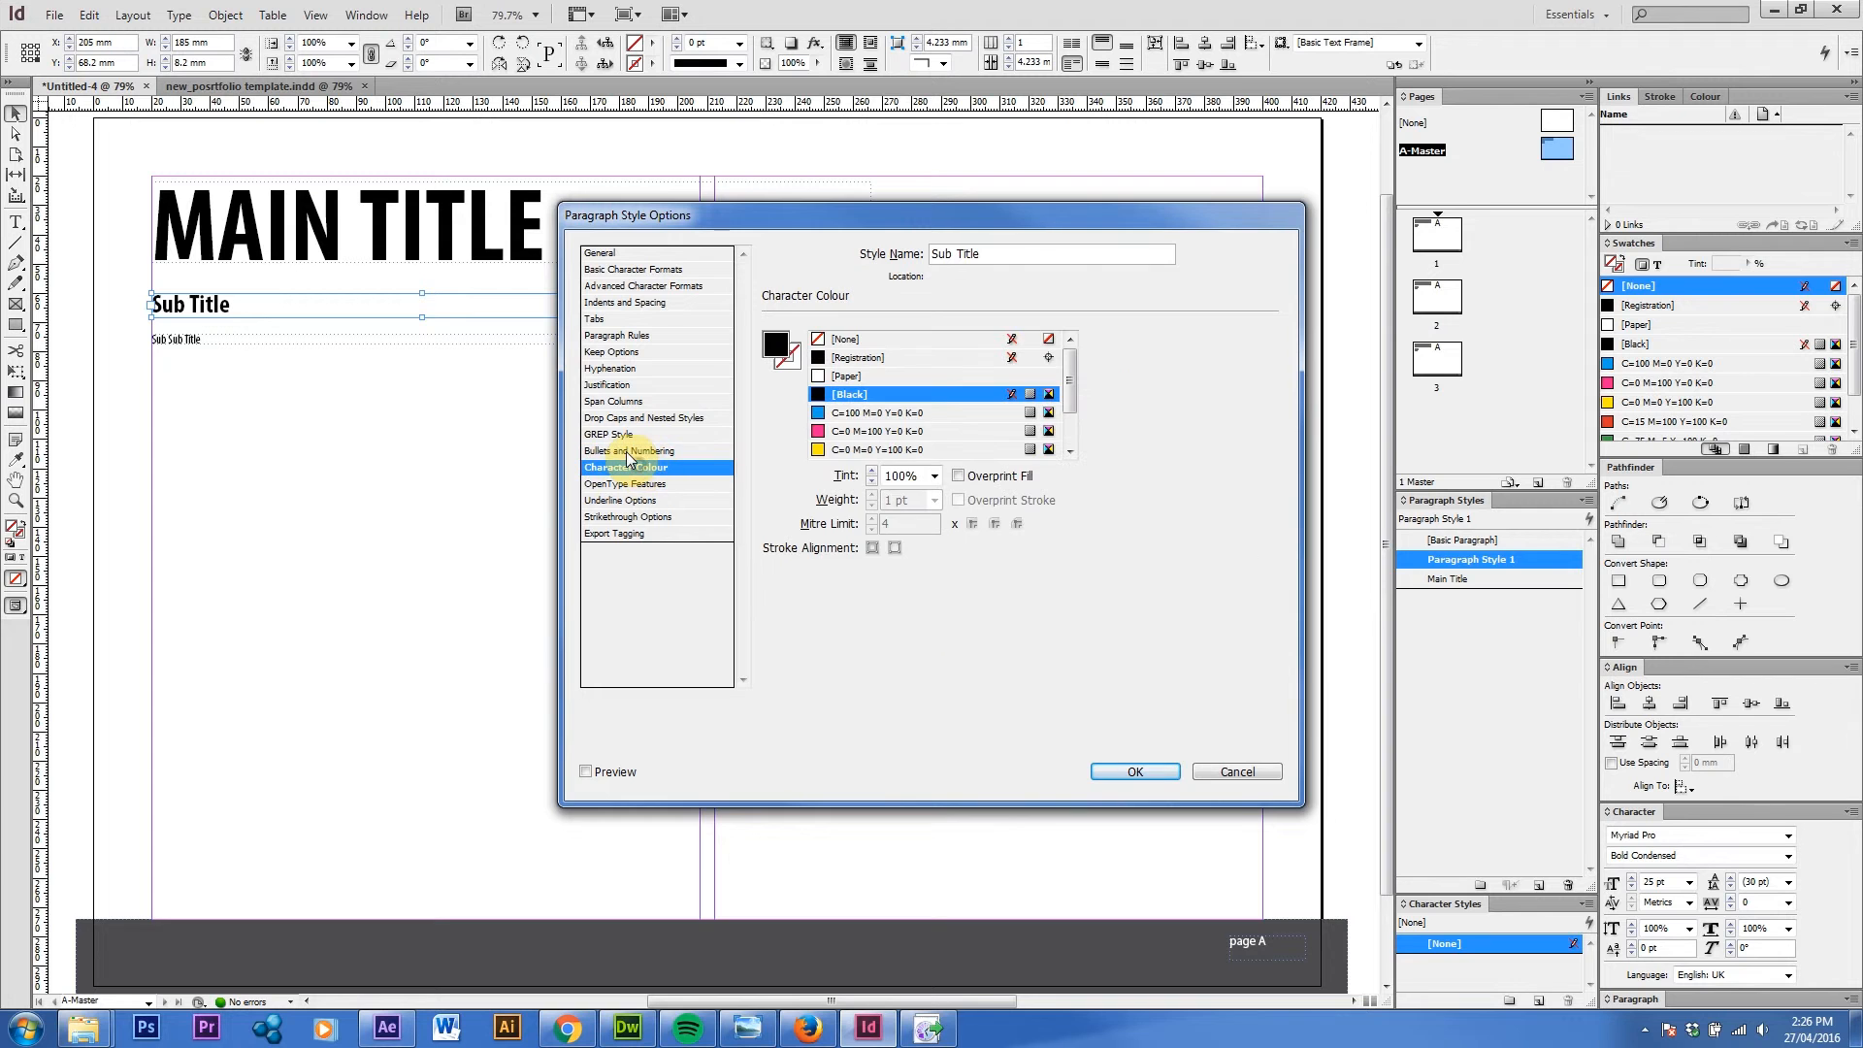
{"action": "left_click", "coordinate": [815, 395]}
{"action": "left_click", "coordinate": [870, 479]}
{"action": "type", "text": "85"}
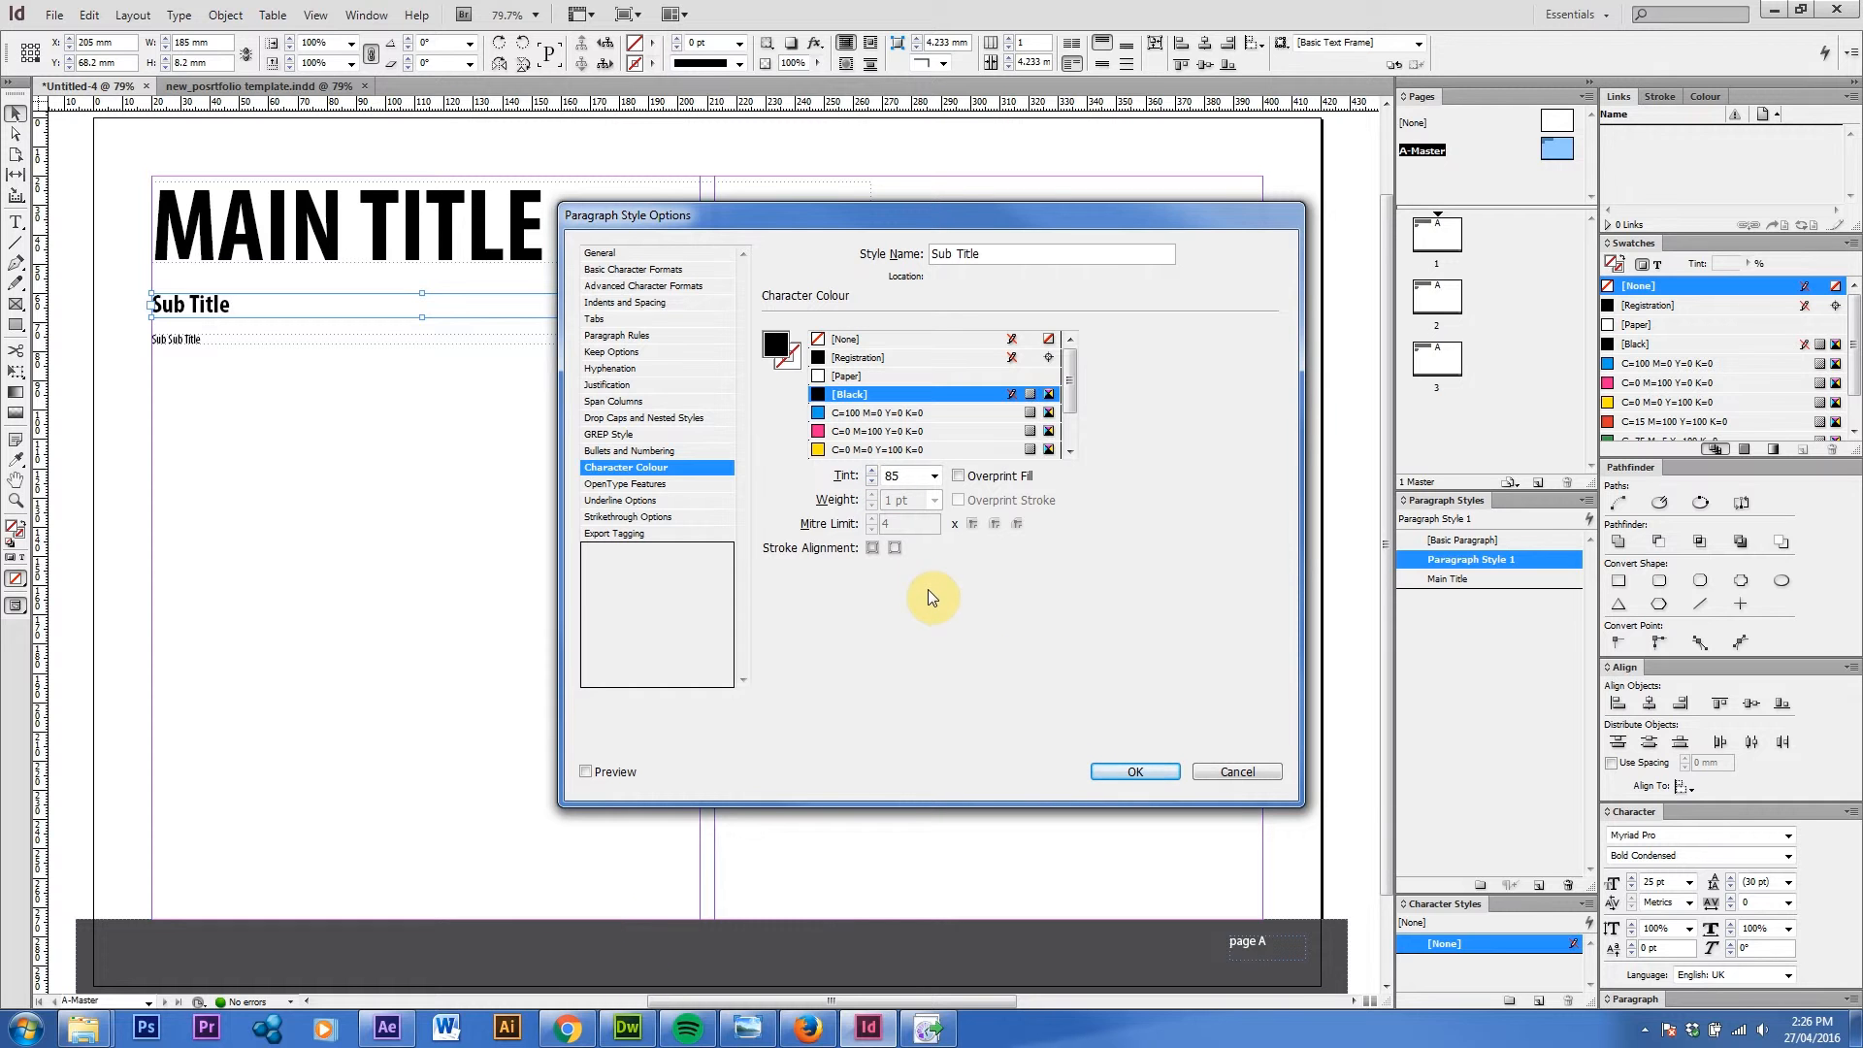
Save the Sub Title style's settings and create a paragraph style named "Sub Sub Title" from the Sub Sub Title frame's formatting.
{"action": "left_click", "coordinate": [1137, 768]}
{"action": "left_click", "coordinate": [291, 364]}
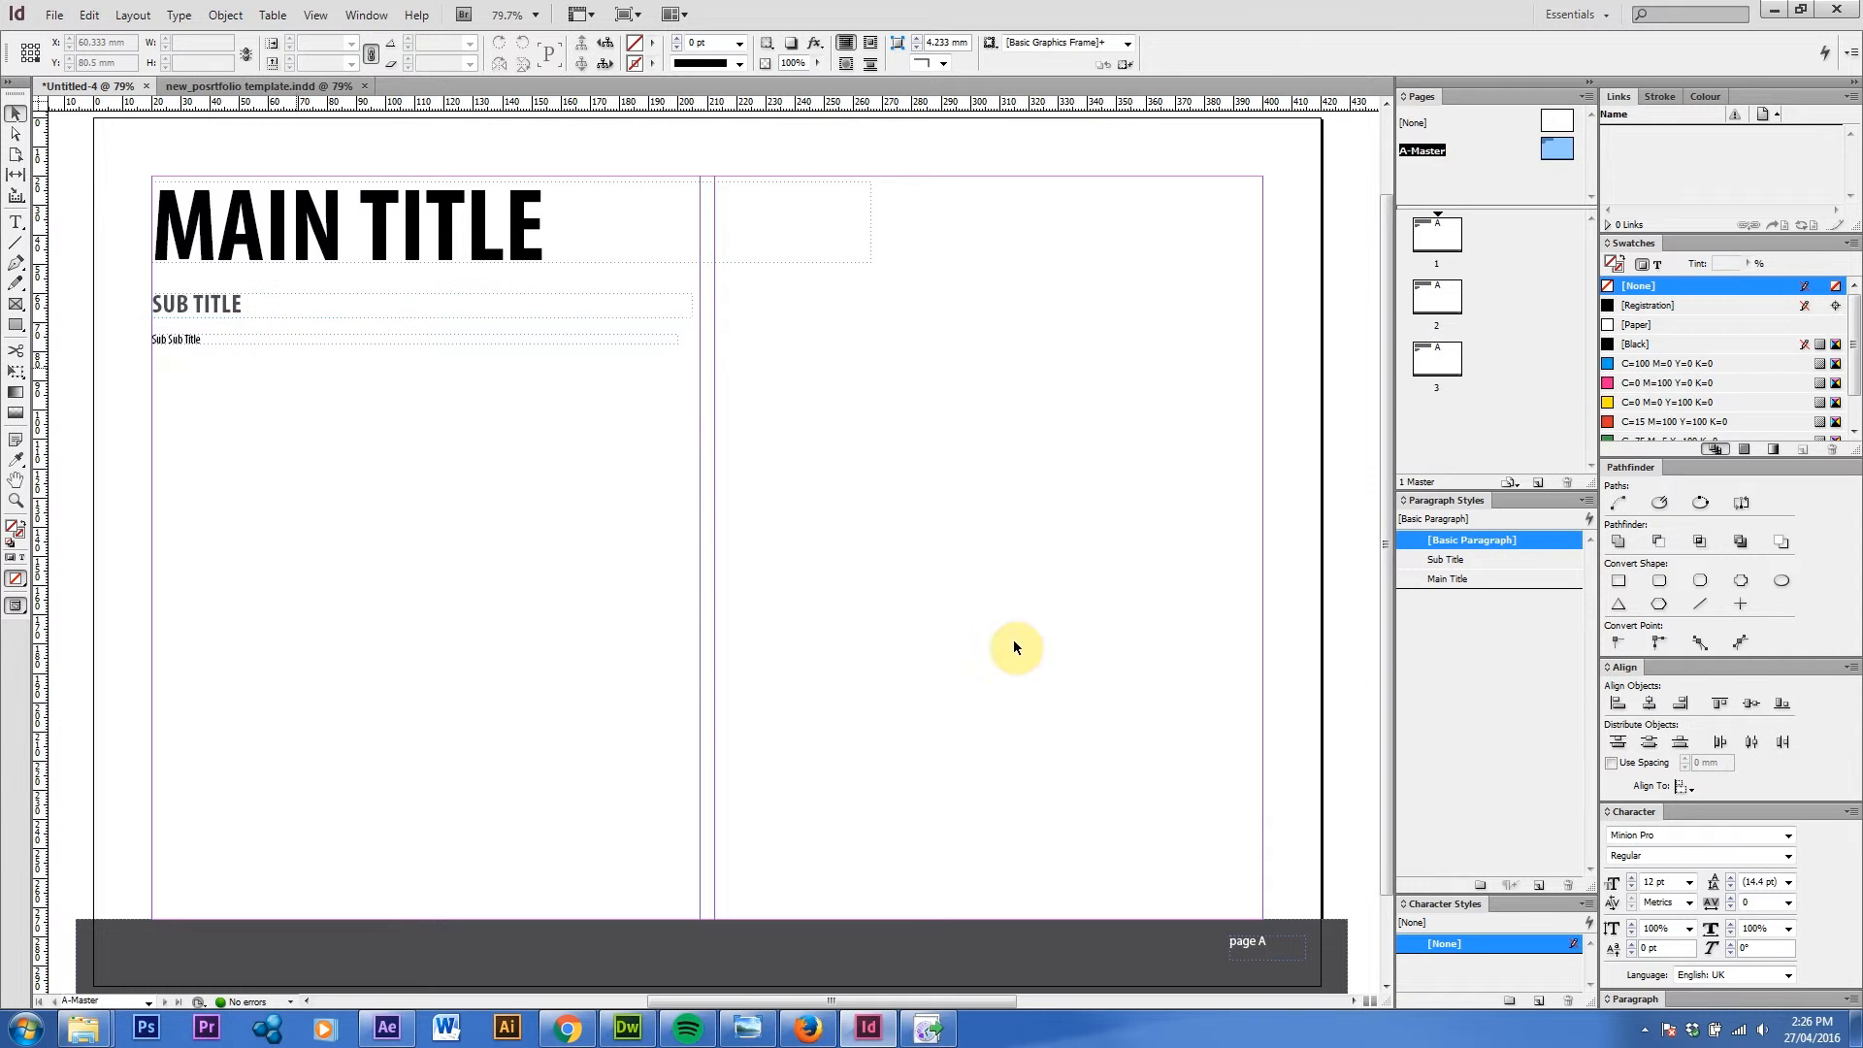
{"action": "left_click", "coordinate": [259, 340]}
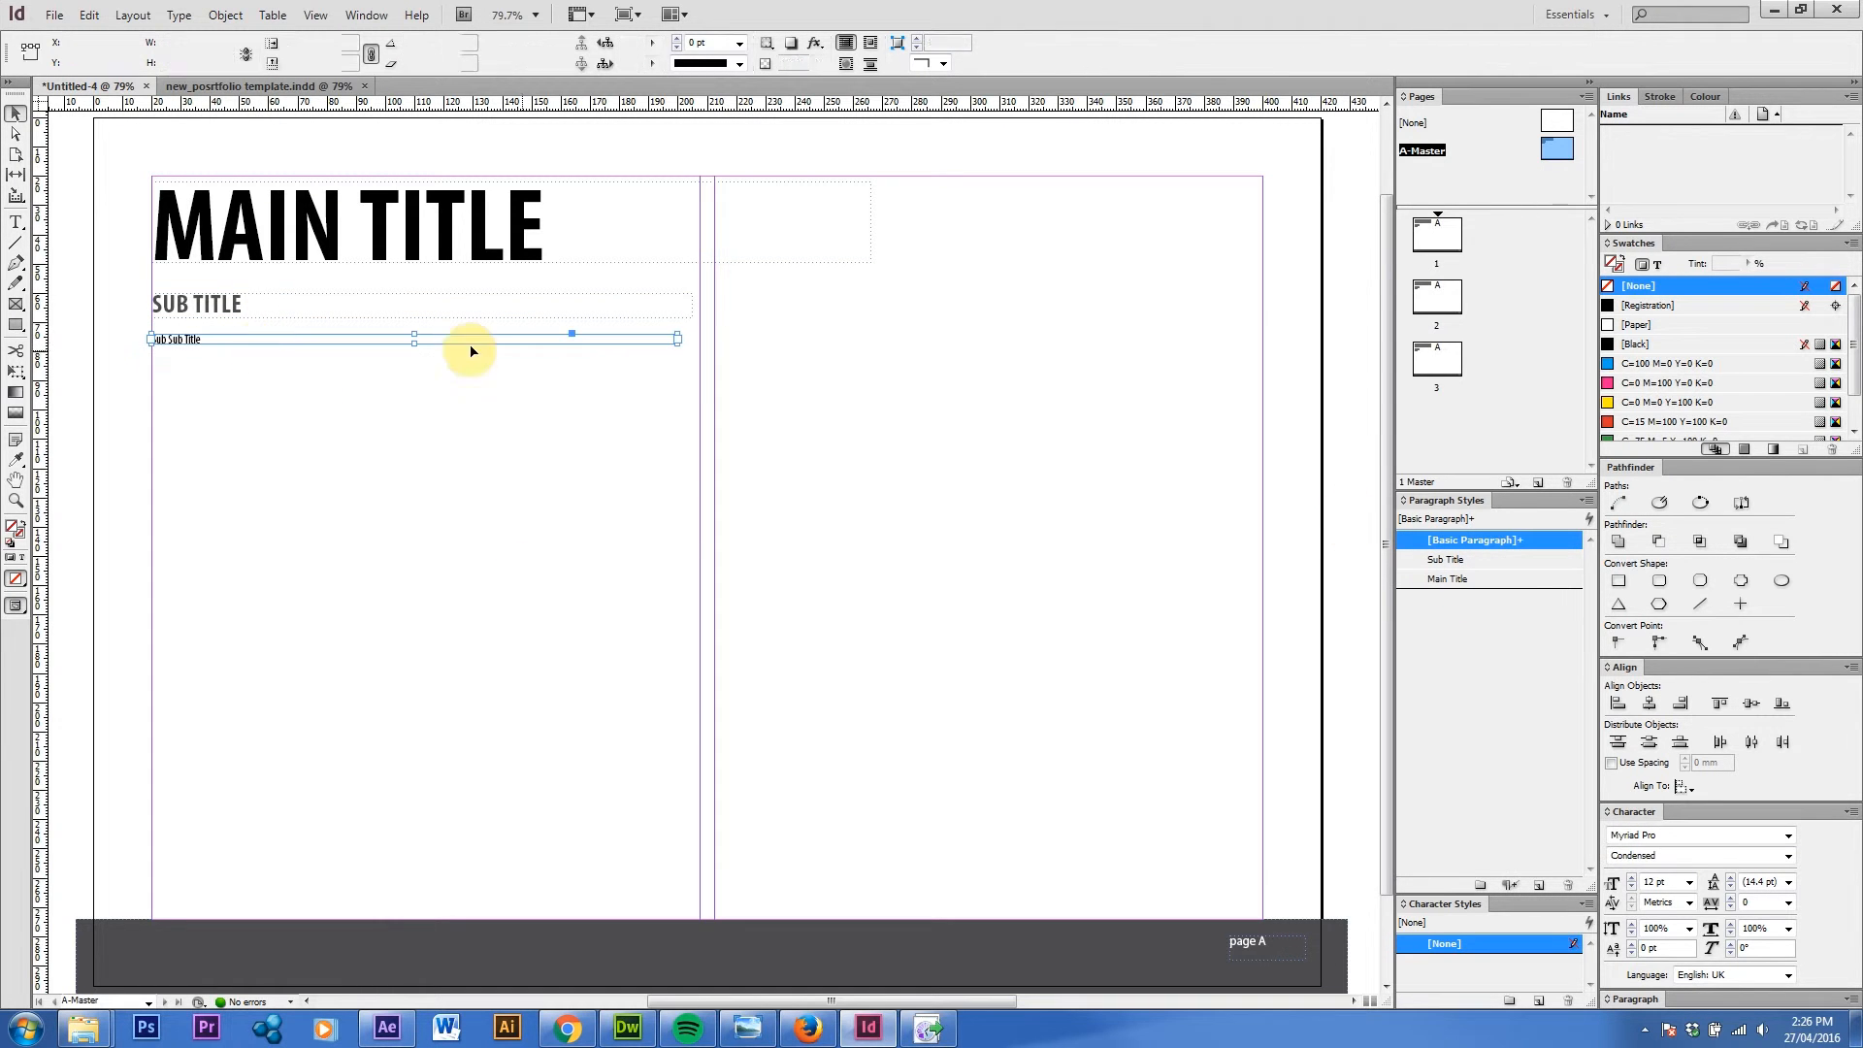
{"action": "left_click", "coordinate": [1541, 886]}
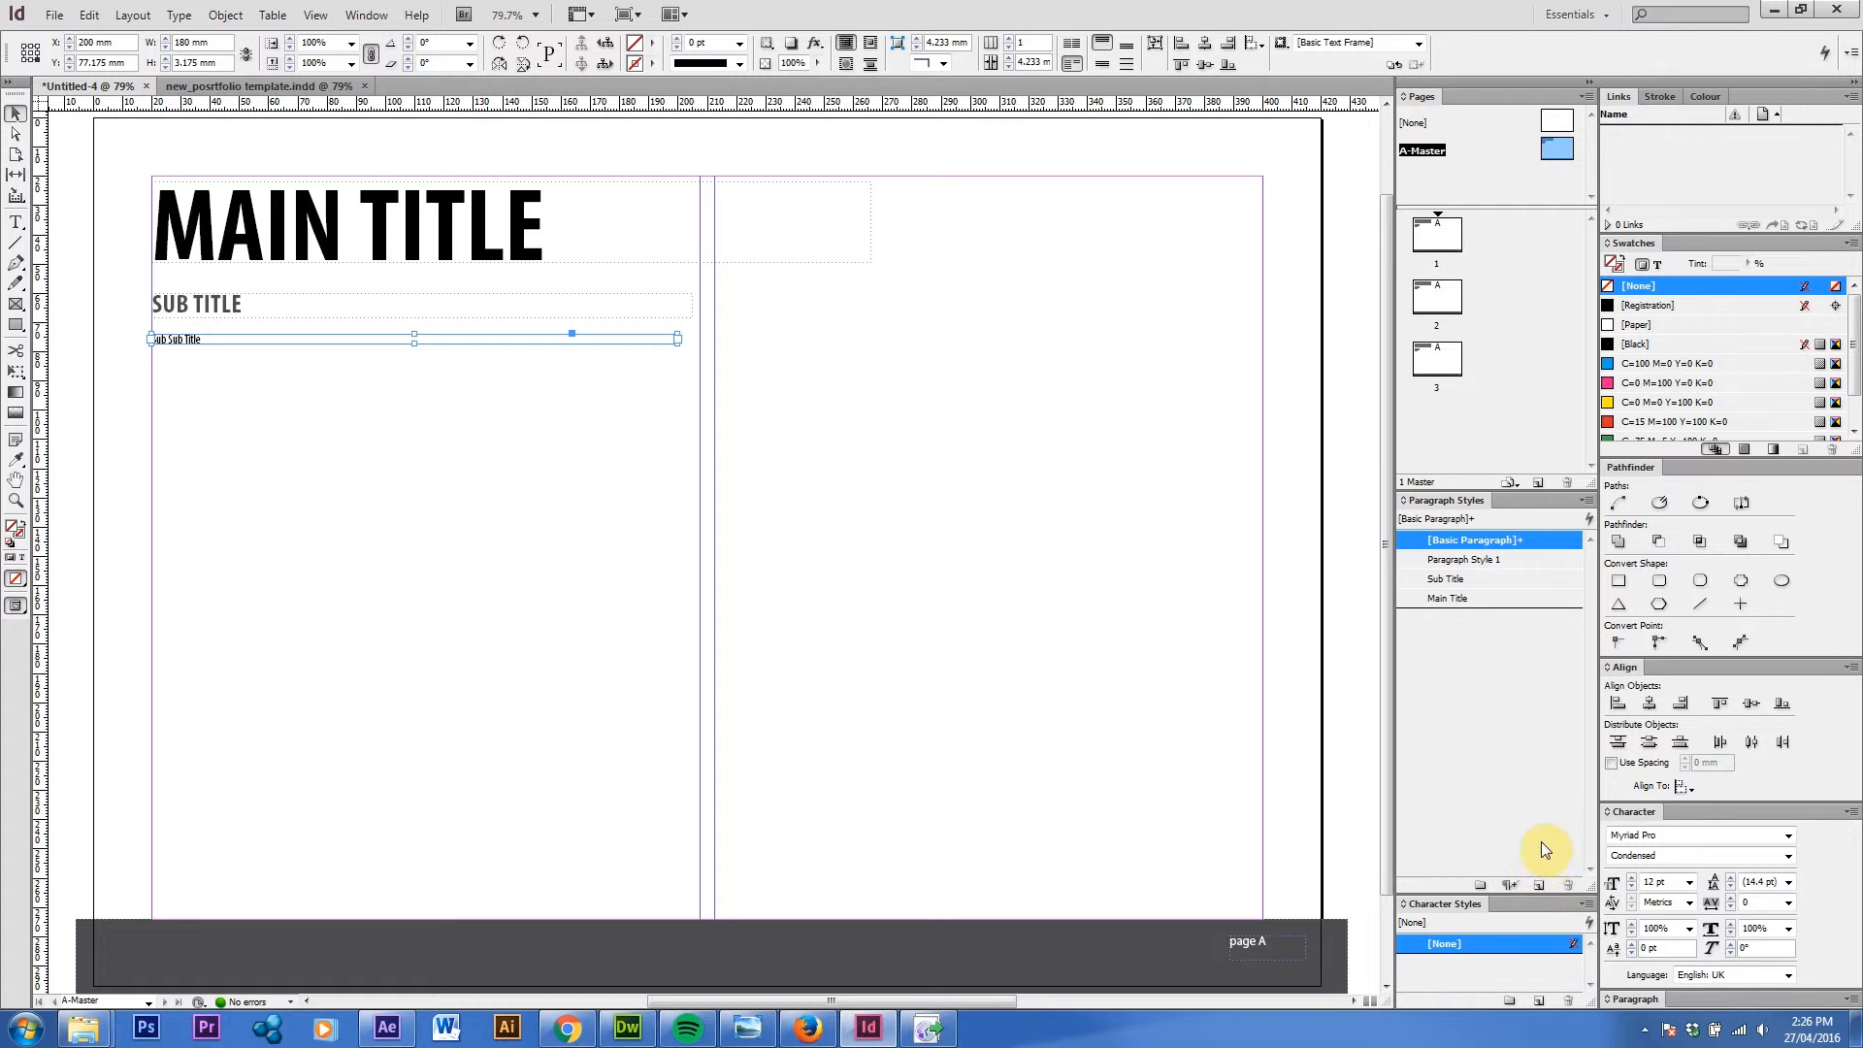
{"action": "double_click", "coordinate": [1420, 563]}
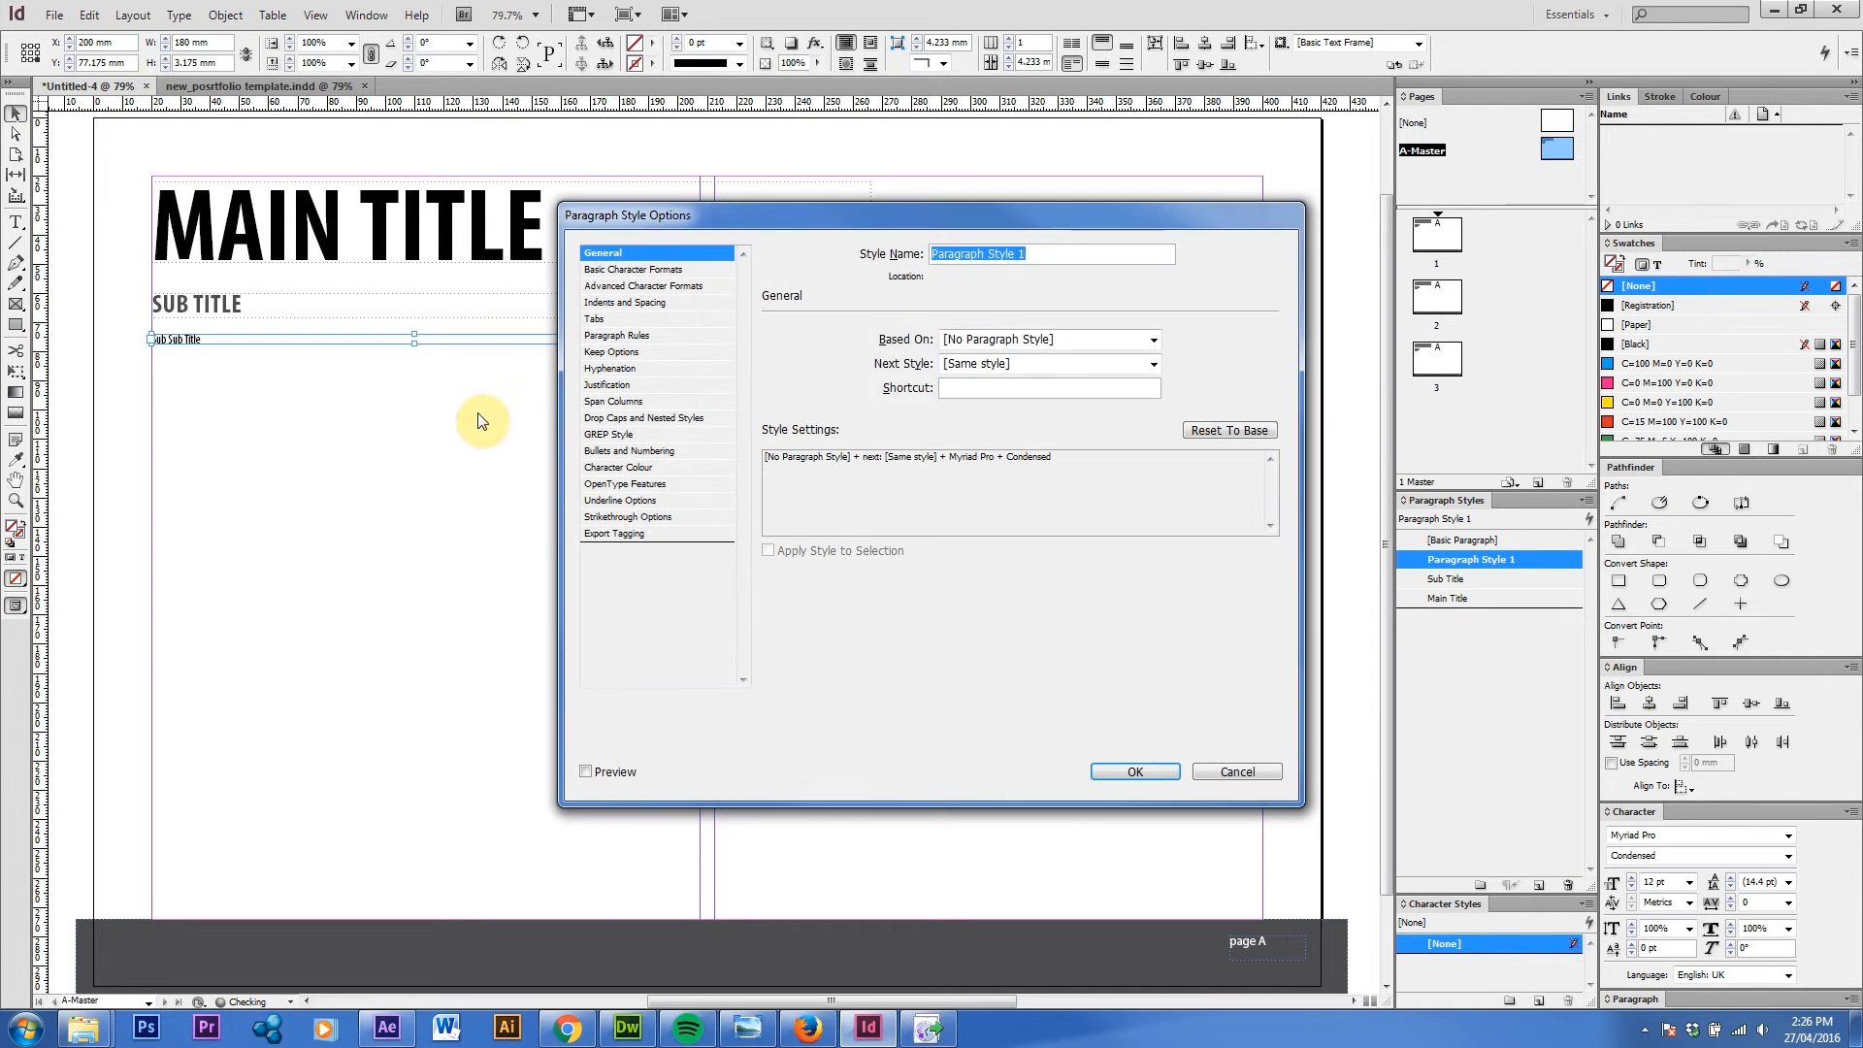
{"action": "type", "text": "Sub "}
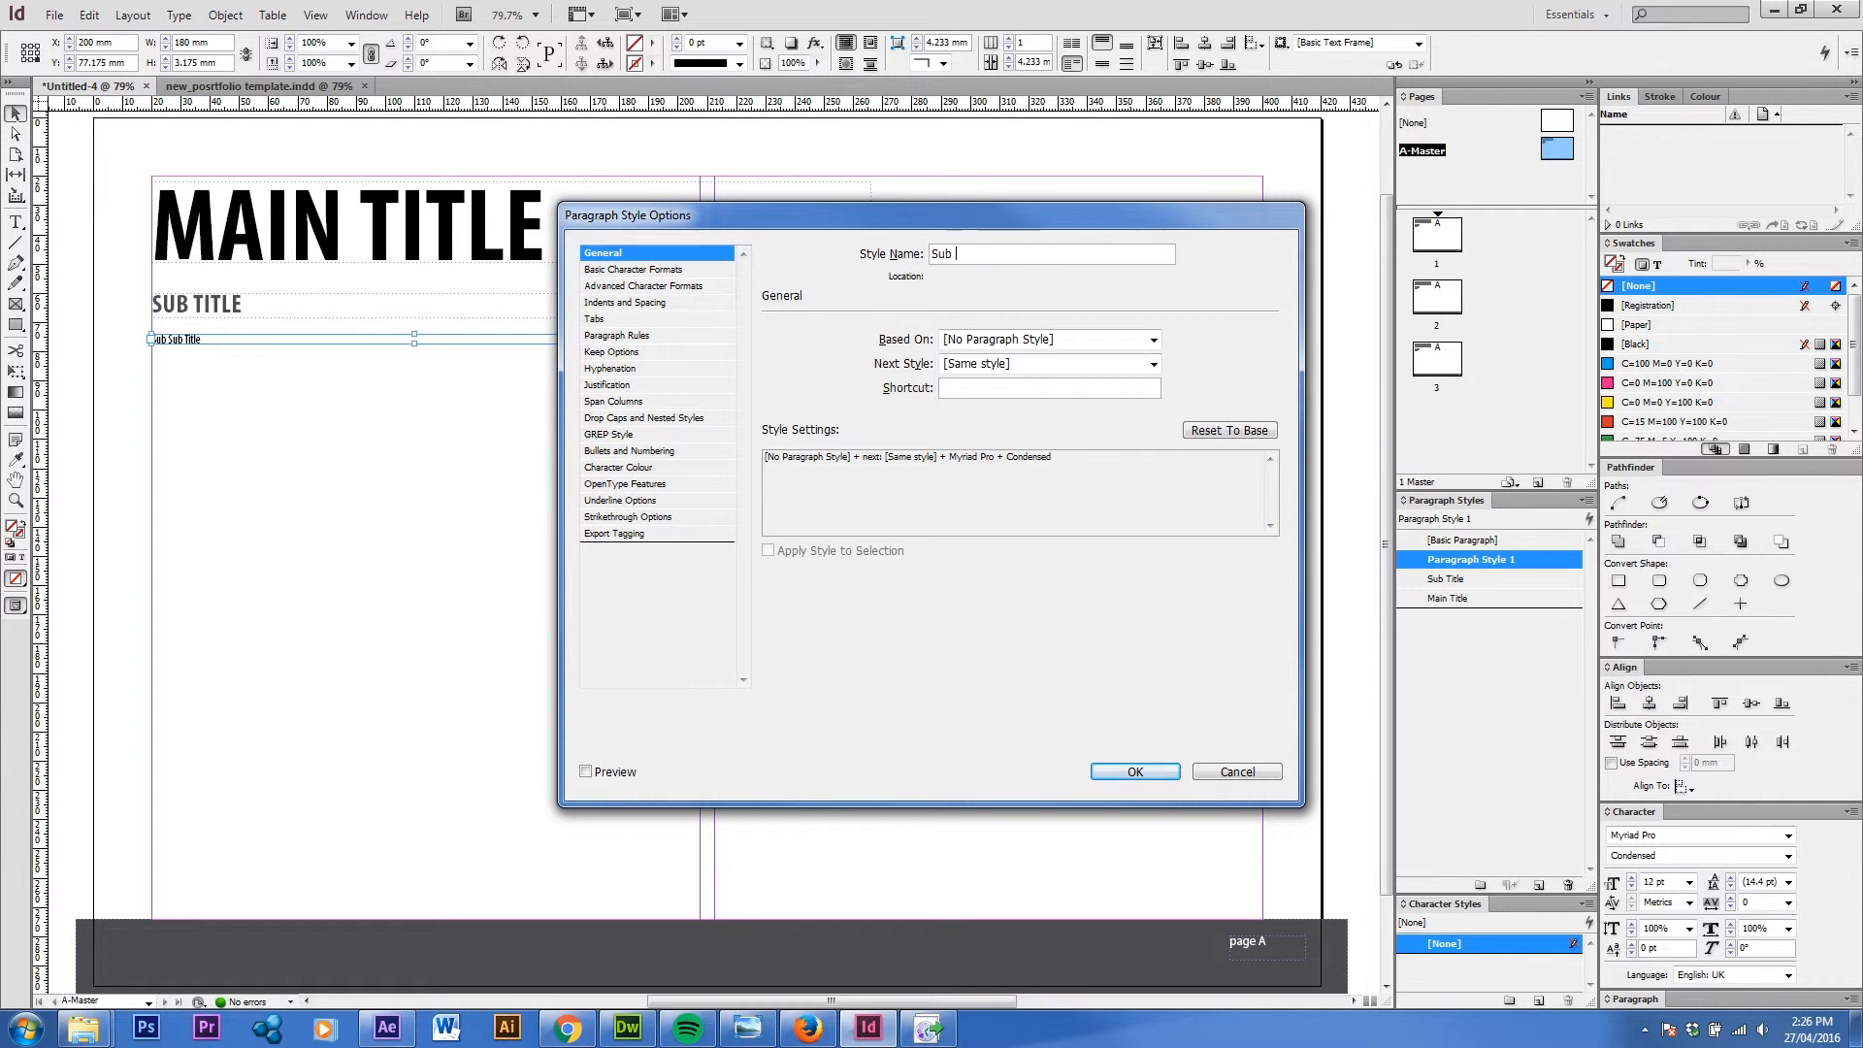
{"action": "type", "text": "Sub Tite"}
{"action": "left_click", "coordinate": [668, 269]}
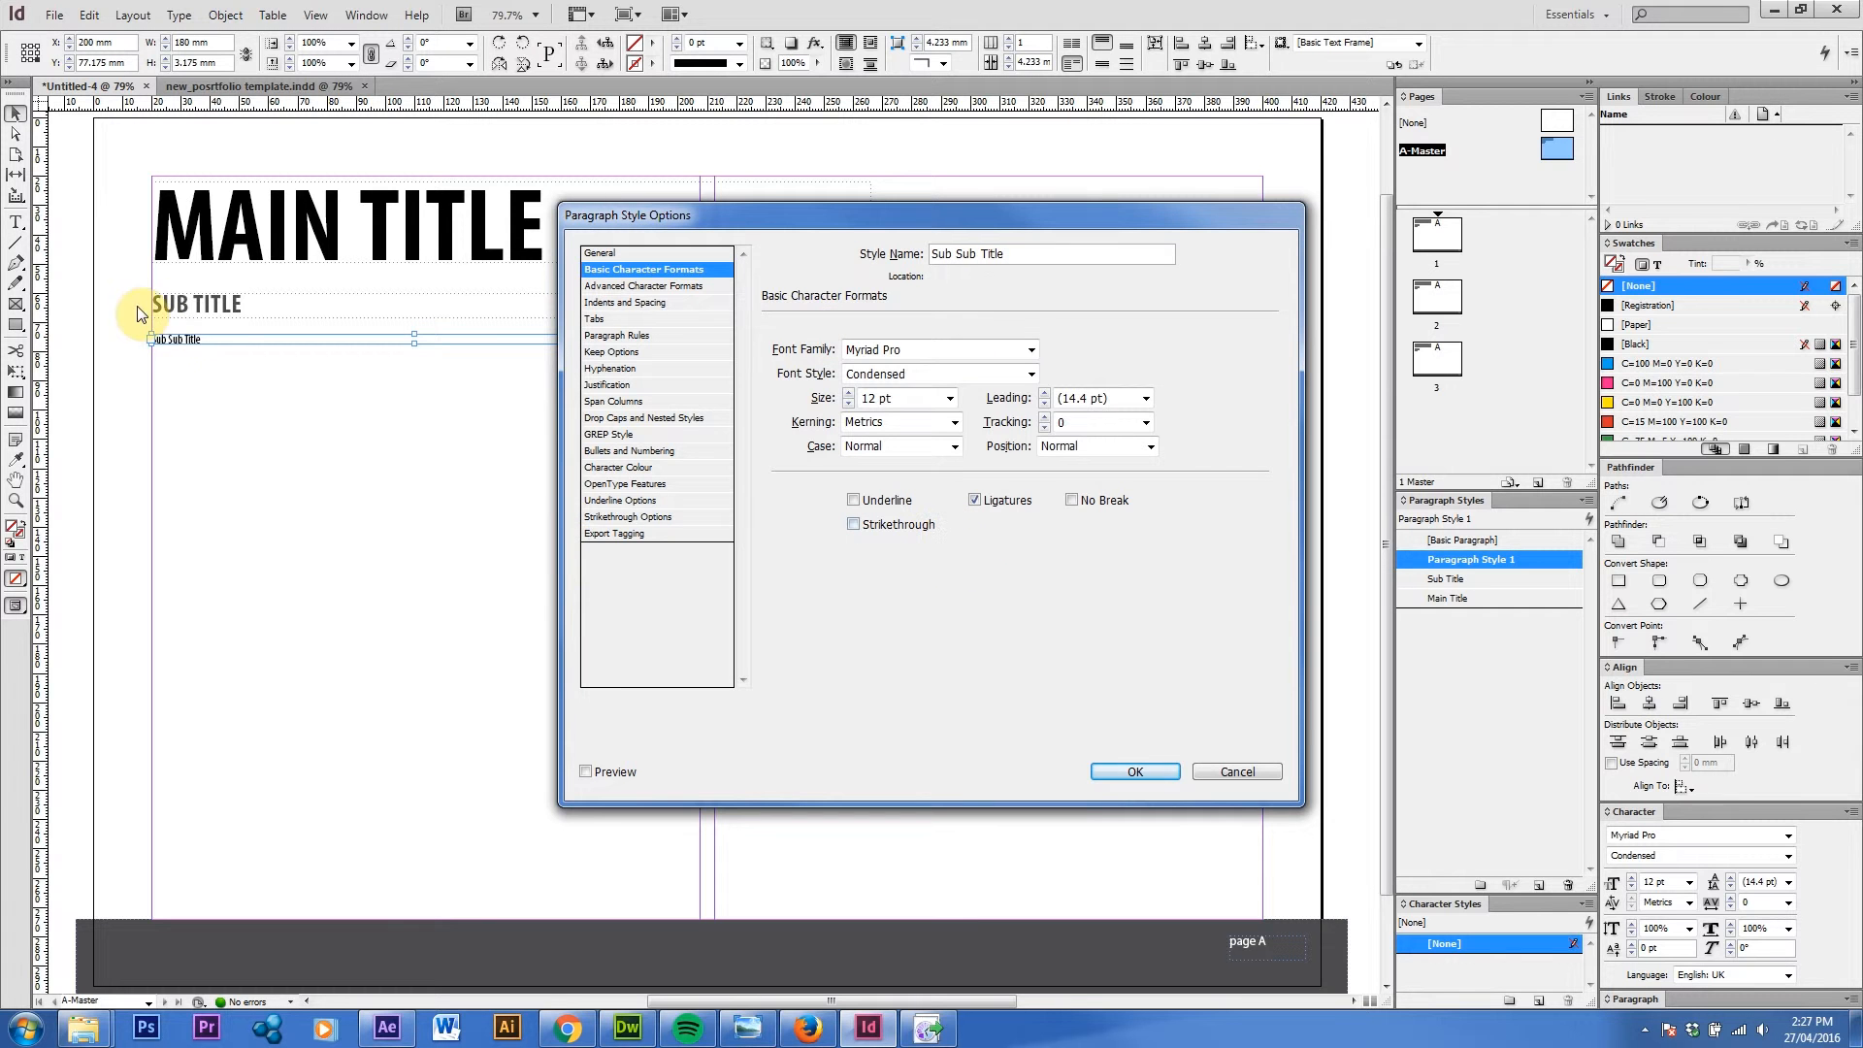
{"action": "left_click", "coordinate": [1134, 771]}
{"action": "left_click", "coordinate": [558, 608]}
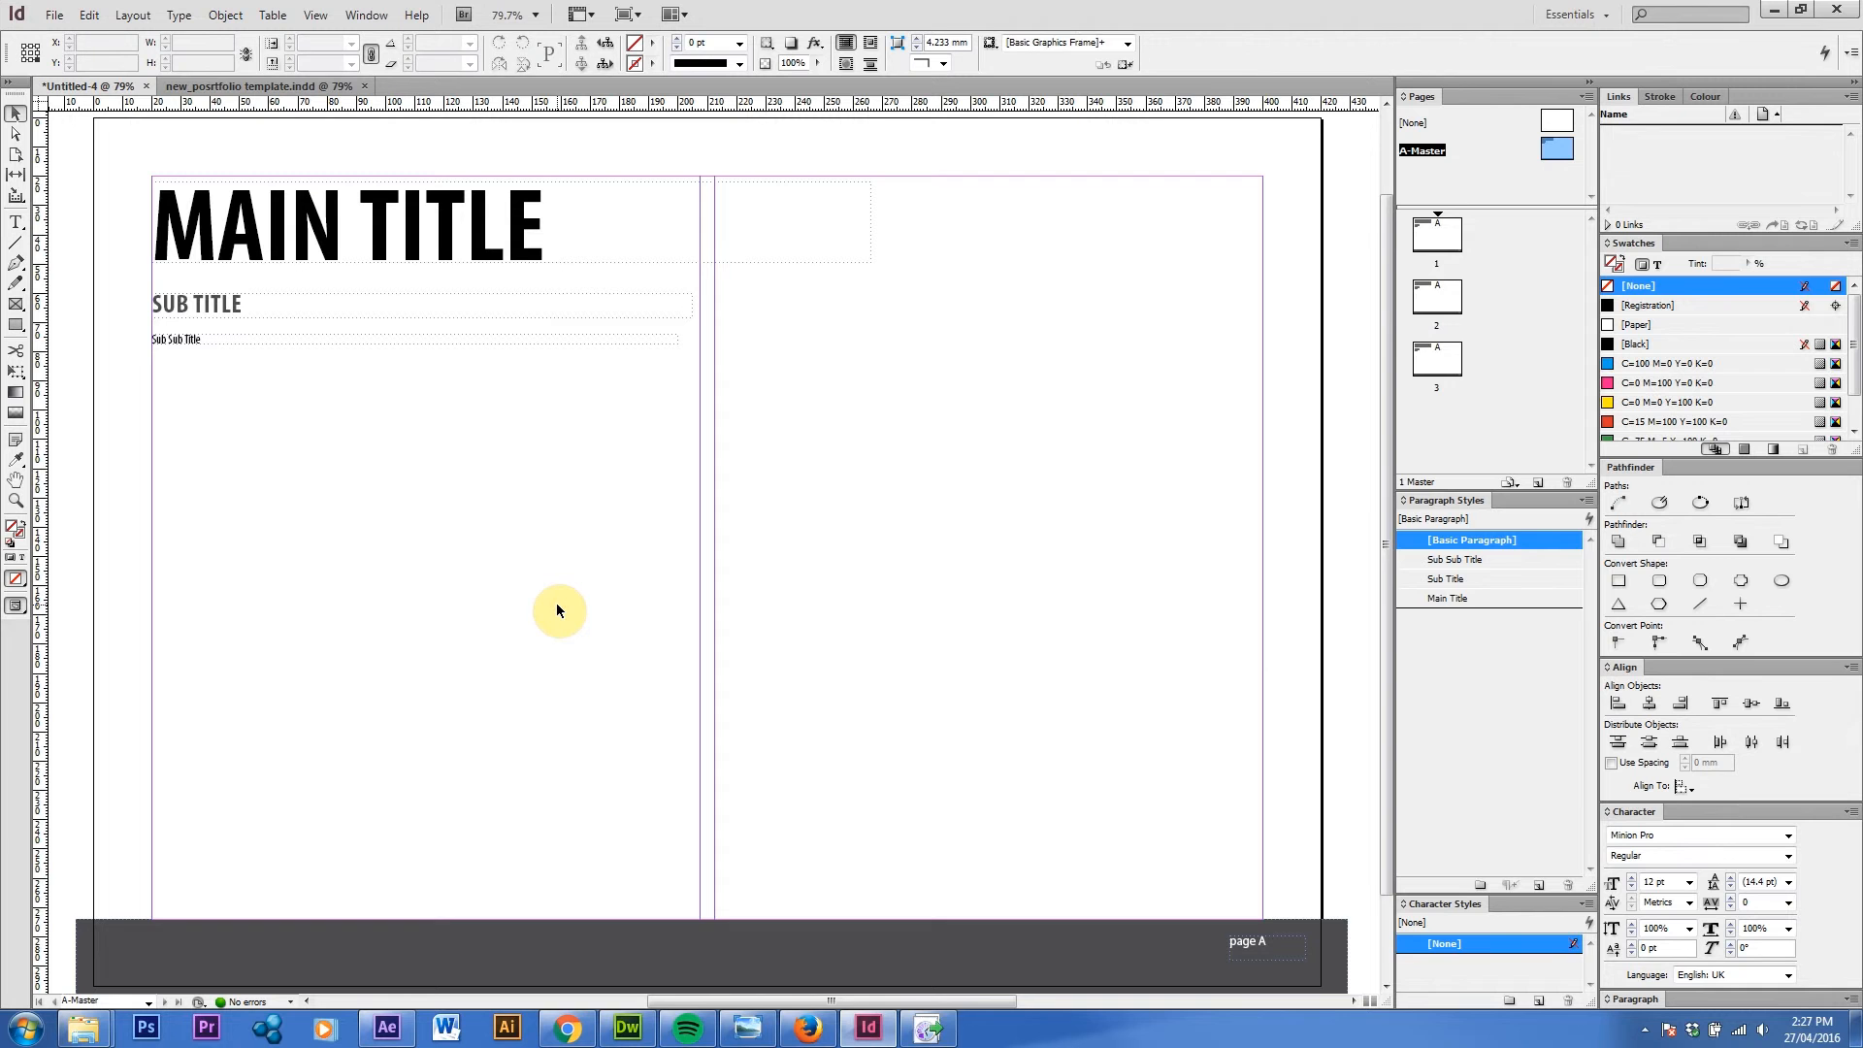
Examine the Sub Sub Title style's basic and advanced character formats.
{"action": "left_click", "coordinate": [439, 258]}
{"action": "left_click", "coordinate": [375, 336]}
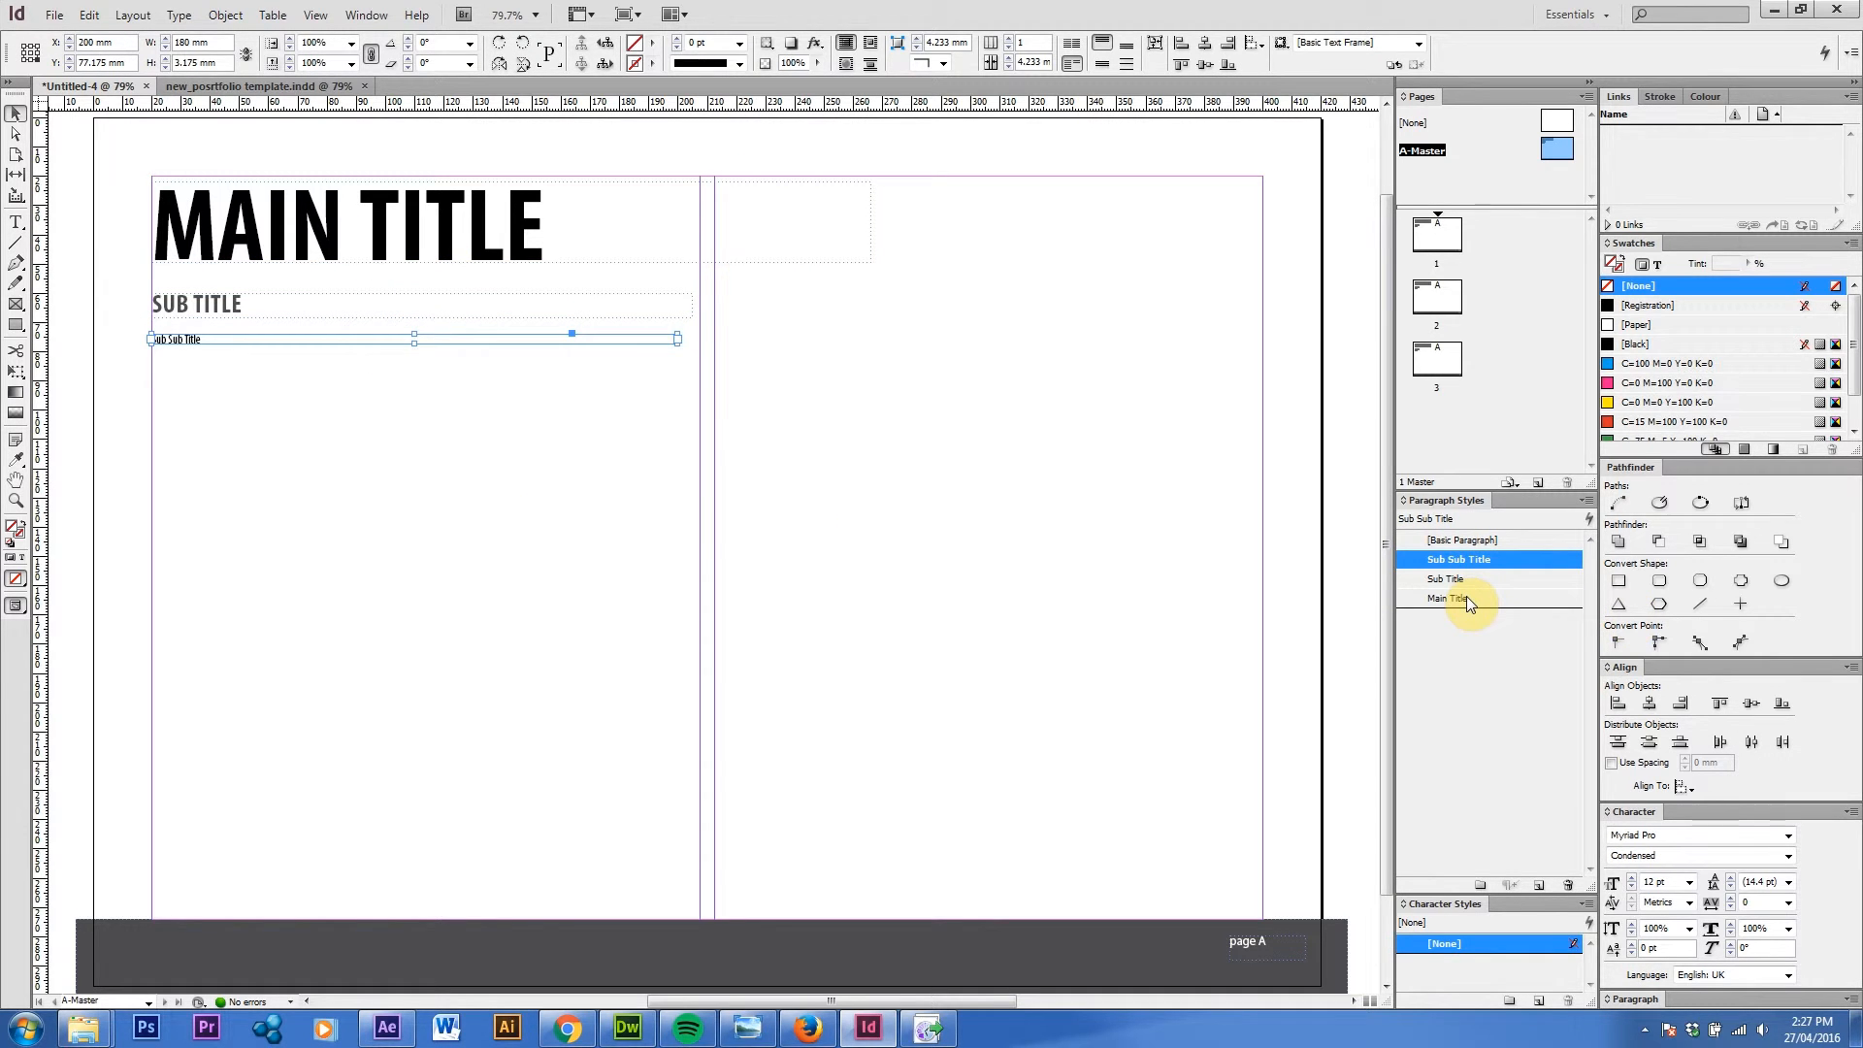
{"action": "double_click", "coordinate": [1419, 561]}
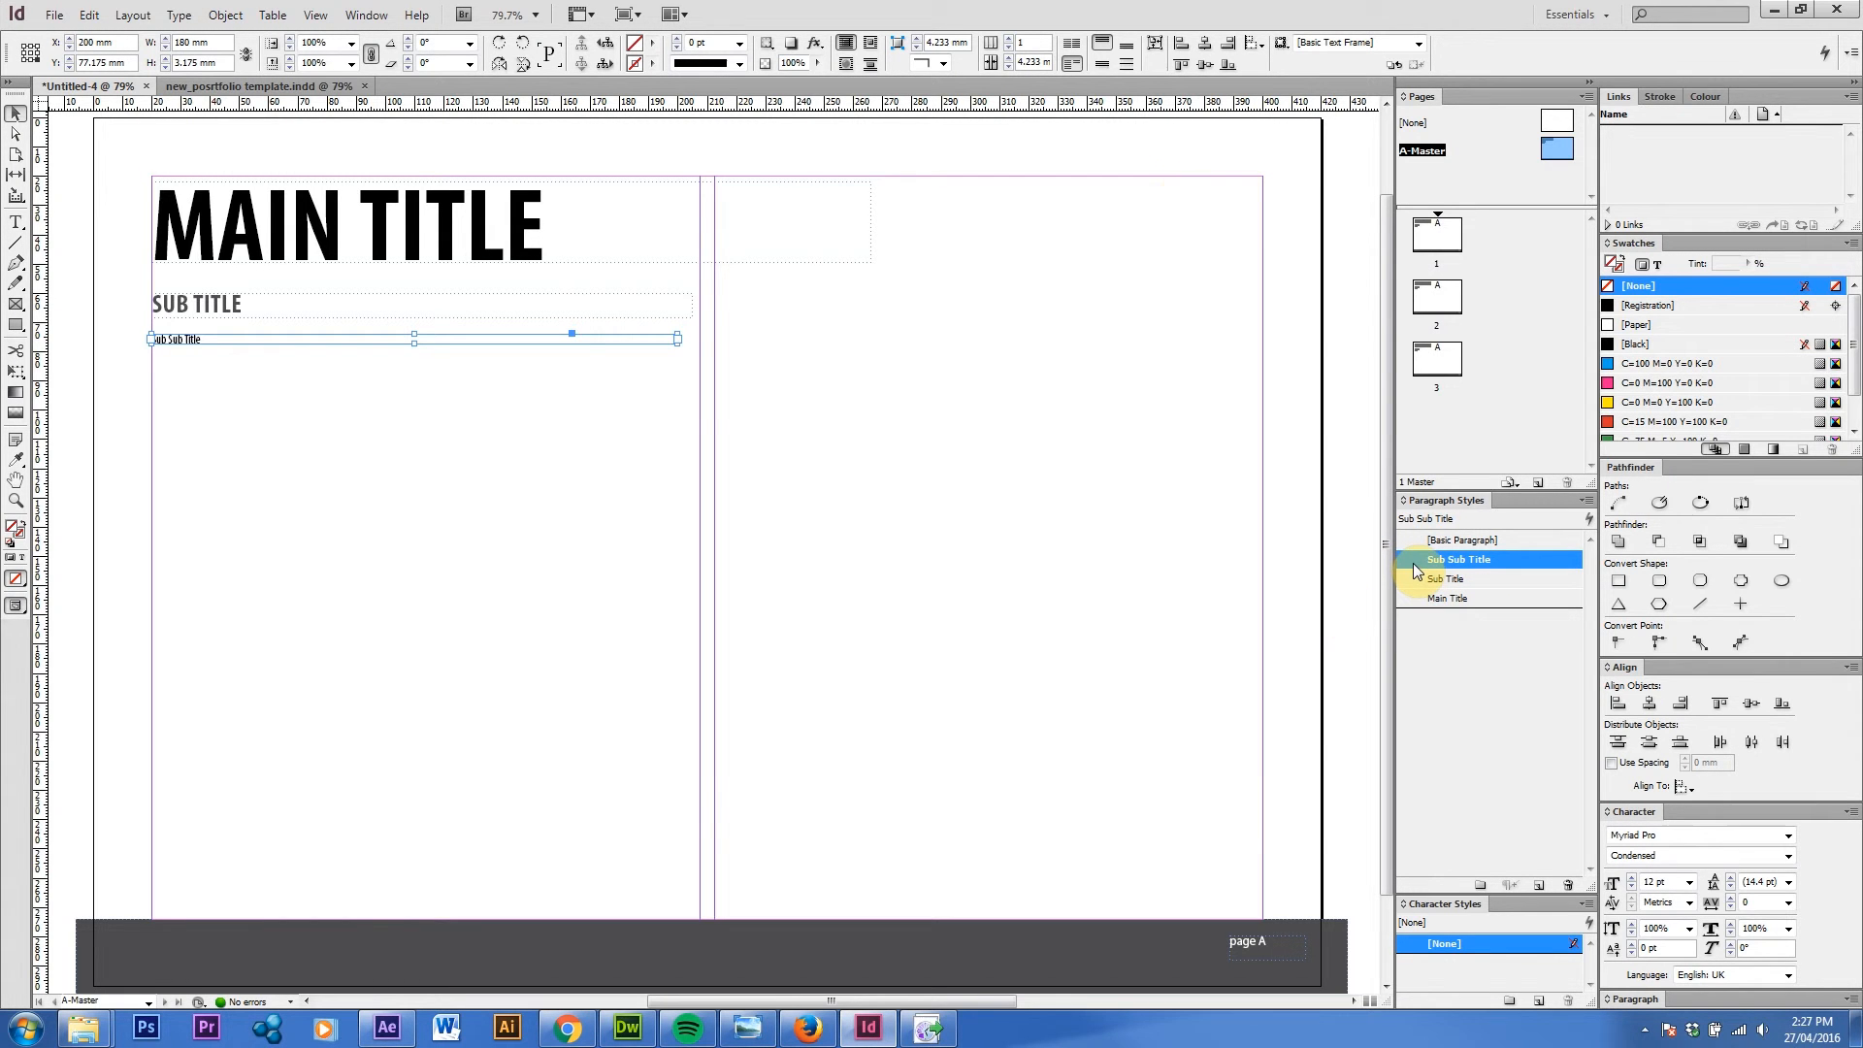
{"action": "left_click", "coordinate": [666, 269]}
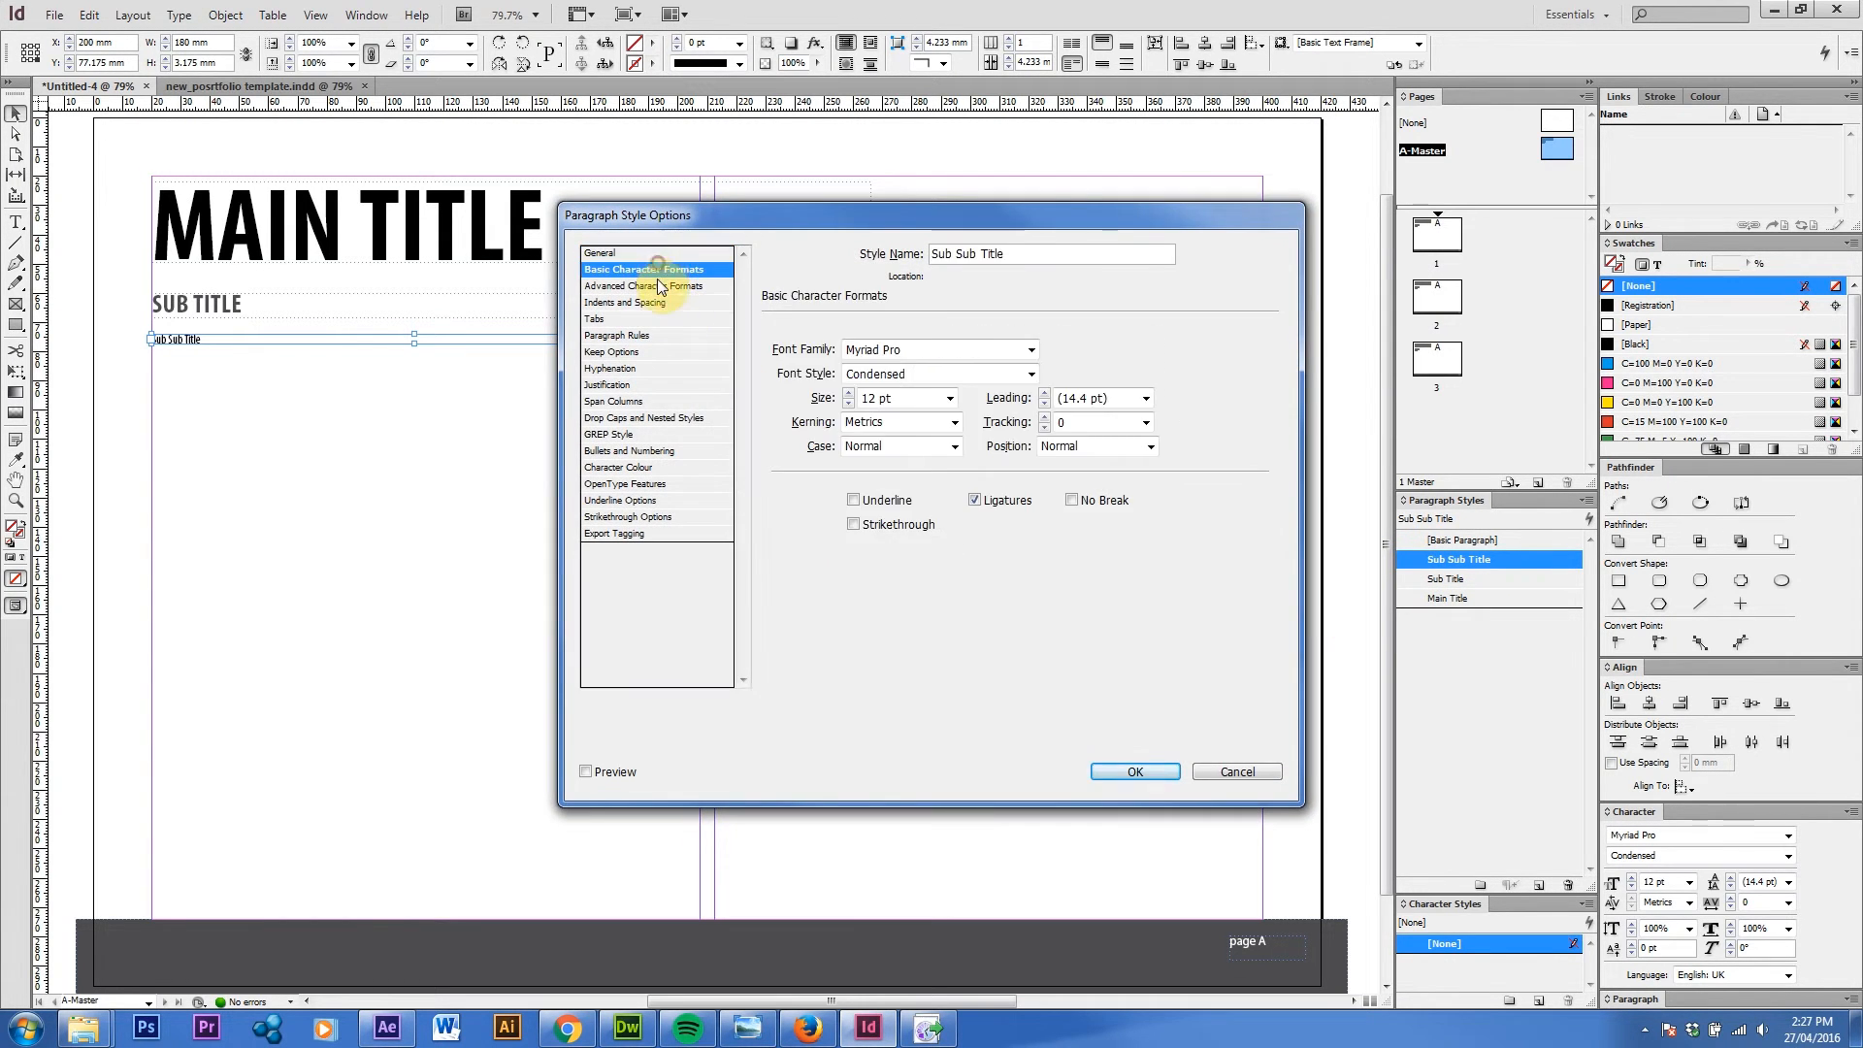
{"action": "left_click", "coordinate": [658, 285]}
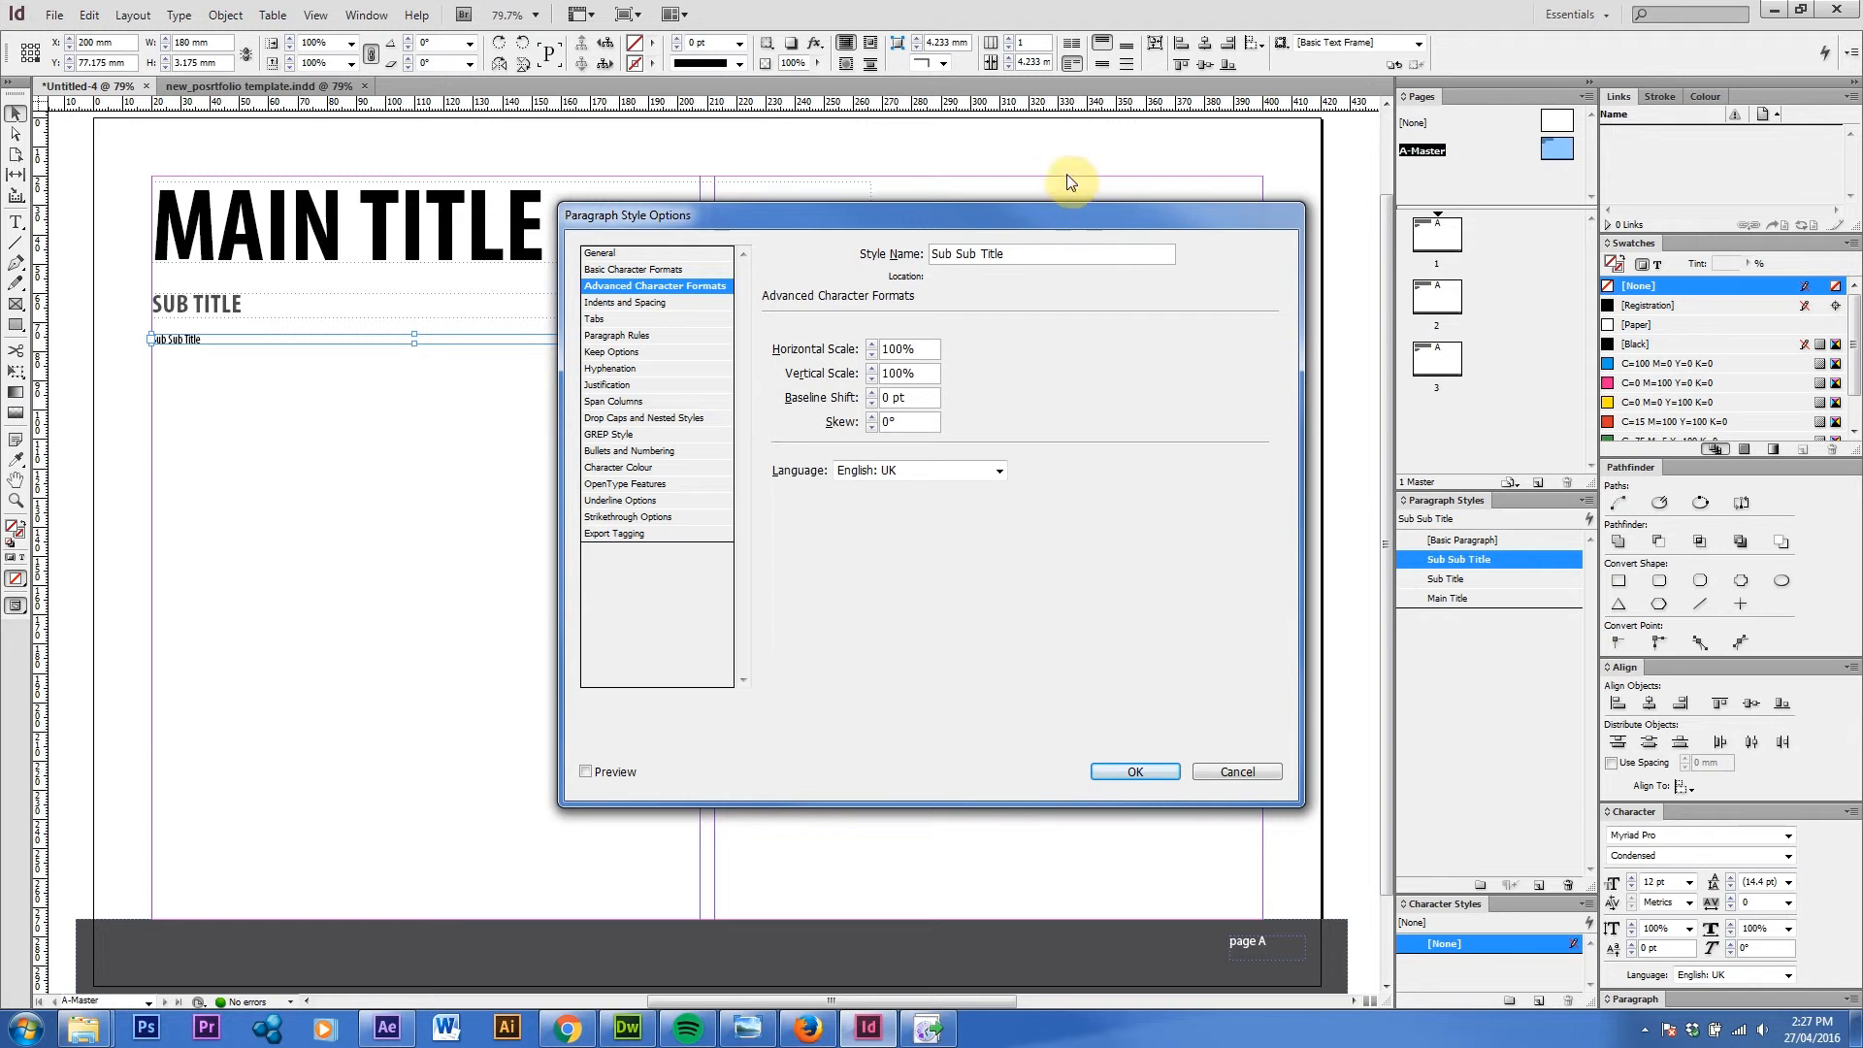
{"action": "left_click_drag", "start_coordinate": [1095, 213], "coordinate": [1085, 178]}
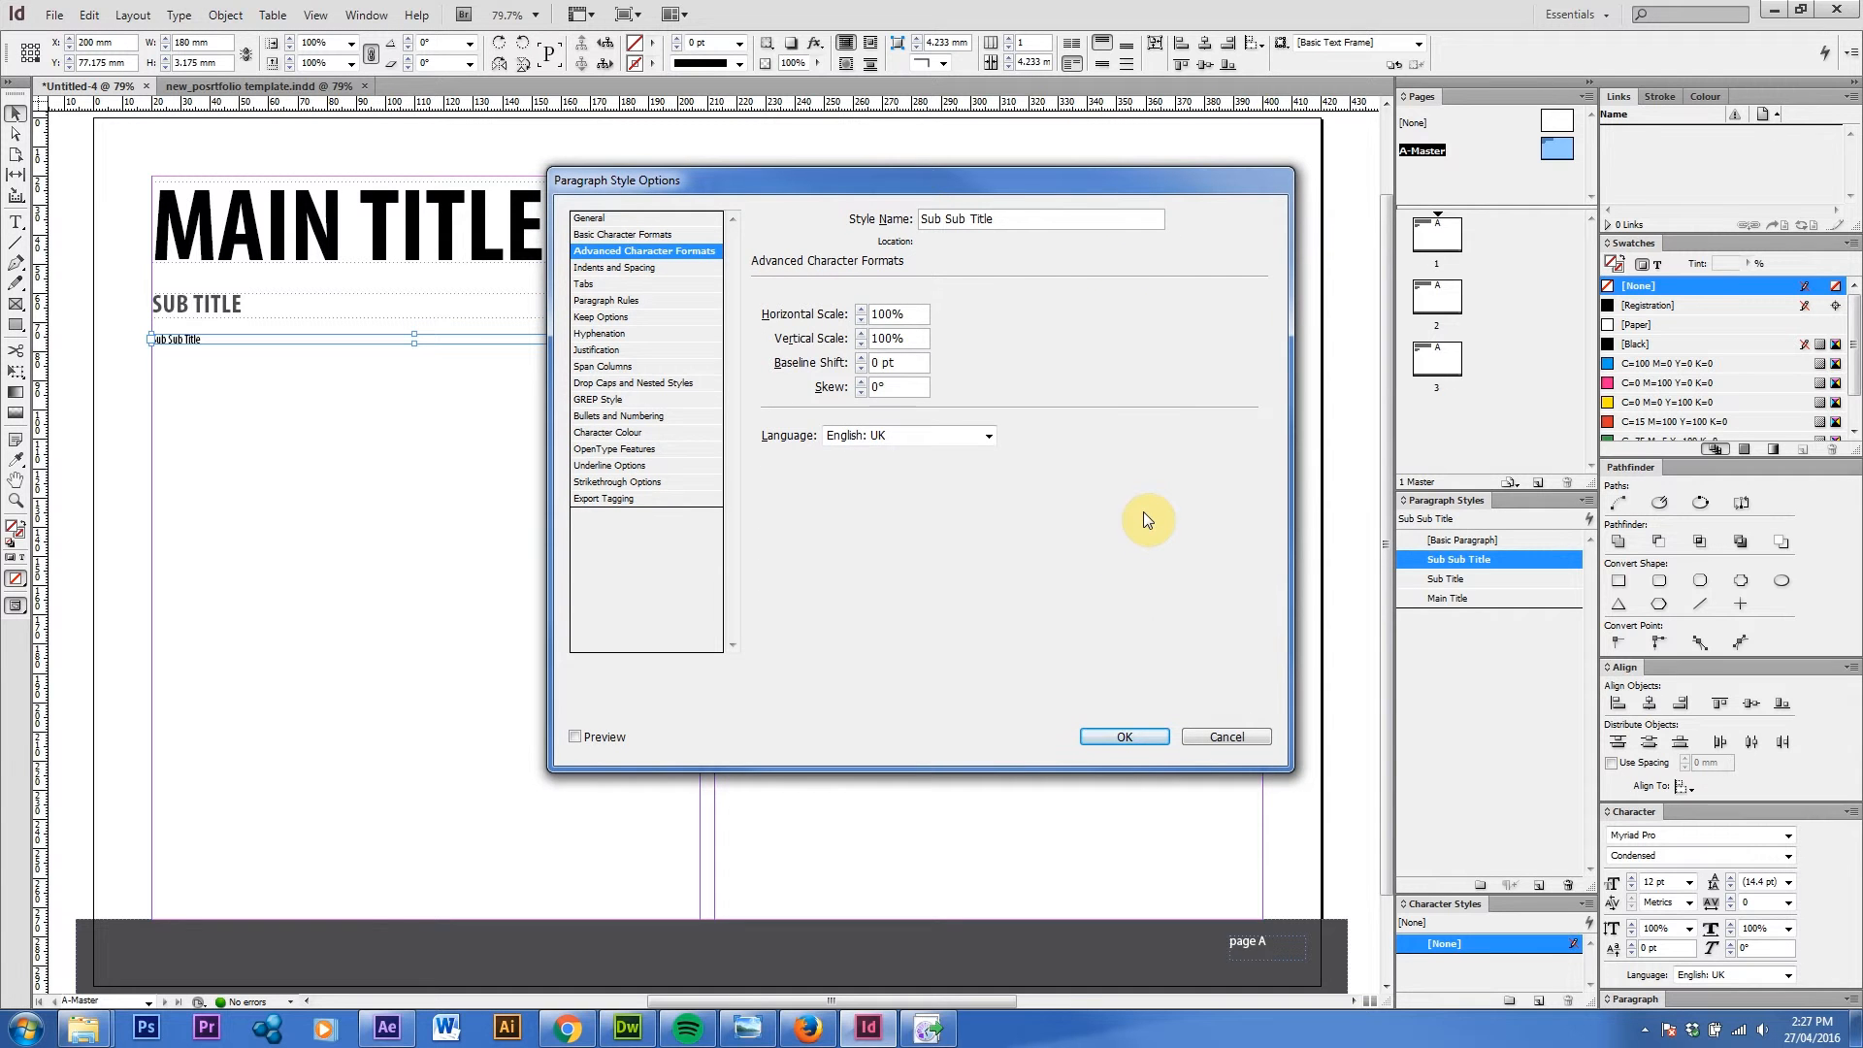
{"action": "left_click", "coordinate": [1141, 735]}
{"action": "left_click", "coordinate": [1034, 533]}
Colour the Sub Sub Title text with the C=100 M=0 Y=0 K=0 swatch at an 85% tint.
{"action": "left_click", "coordinate": [201, 339]}
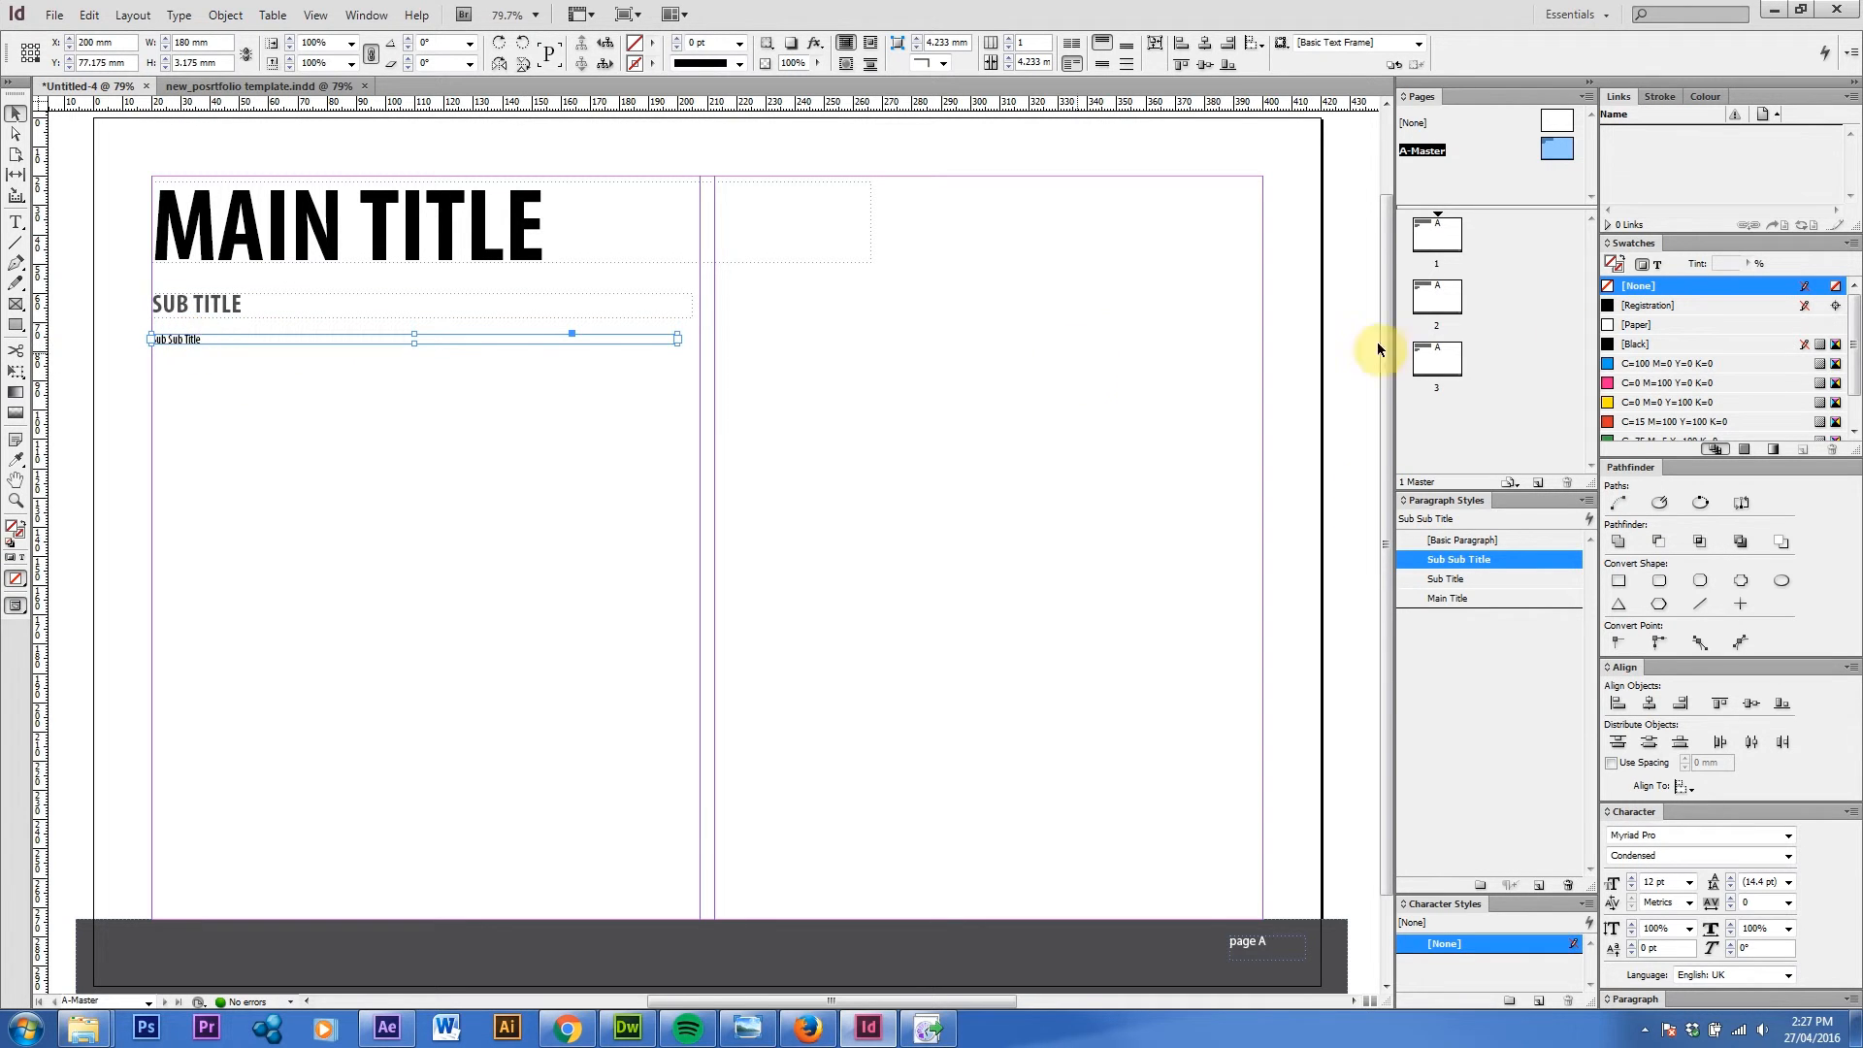
{"action": "double_click", "coordinate": [204, 336]}
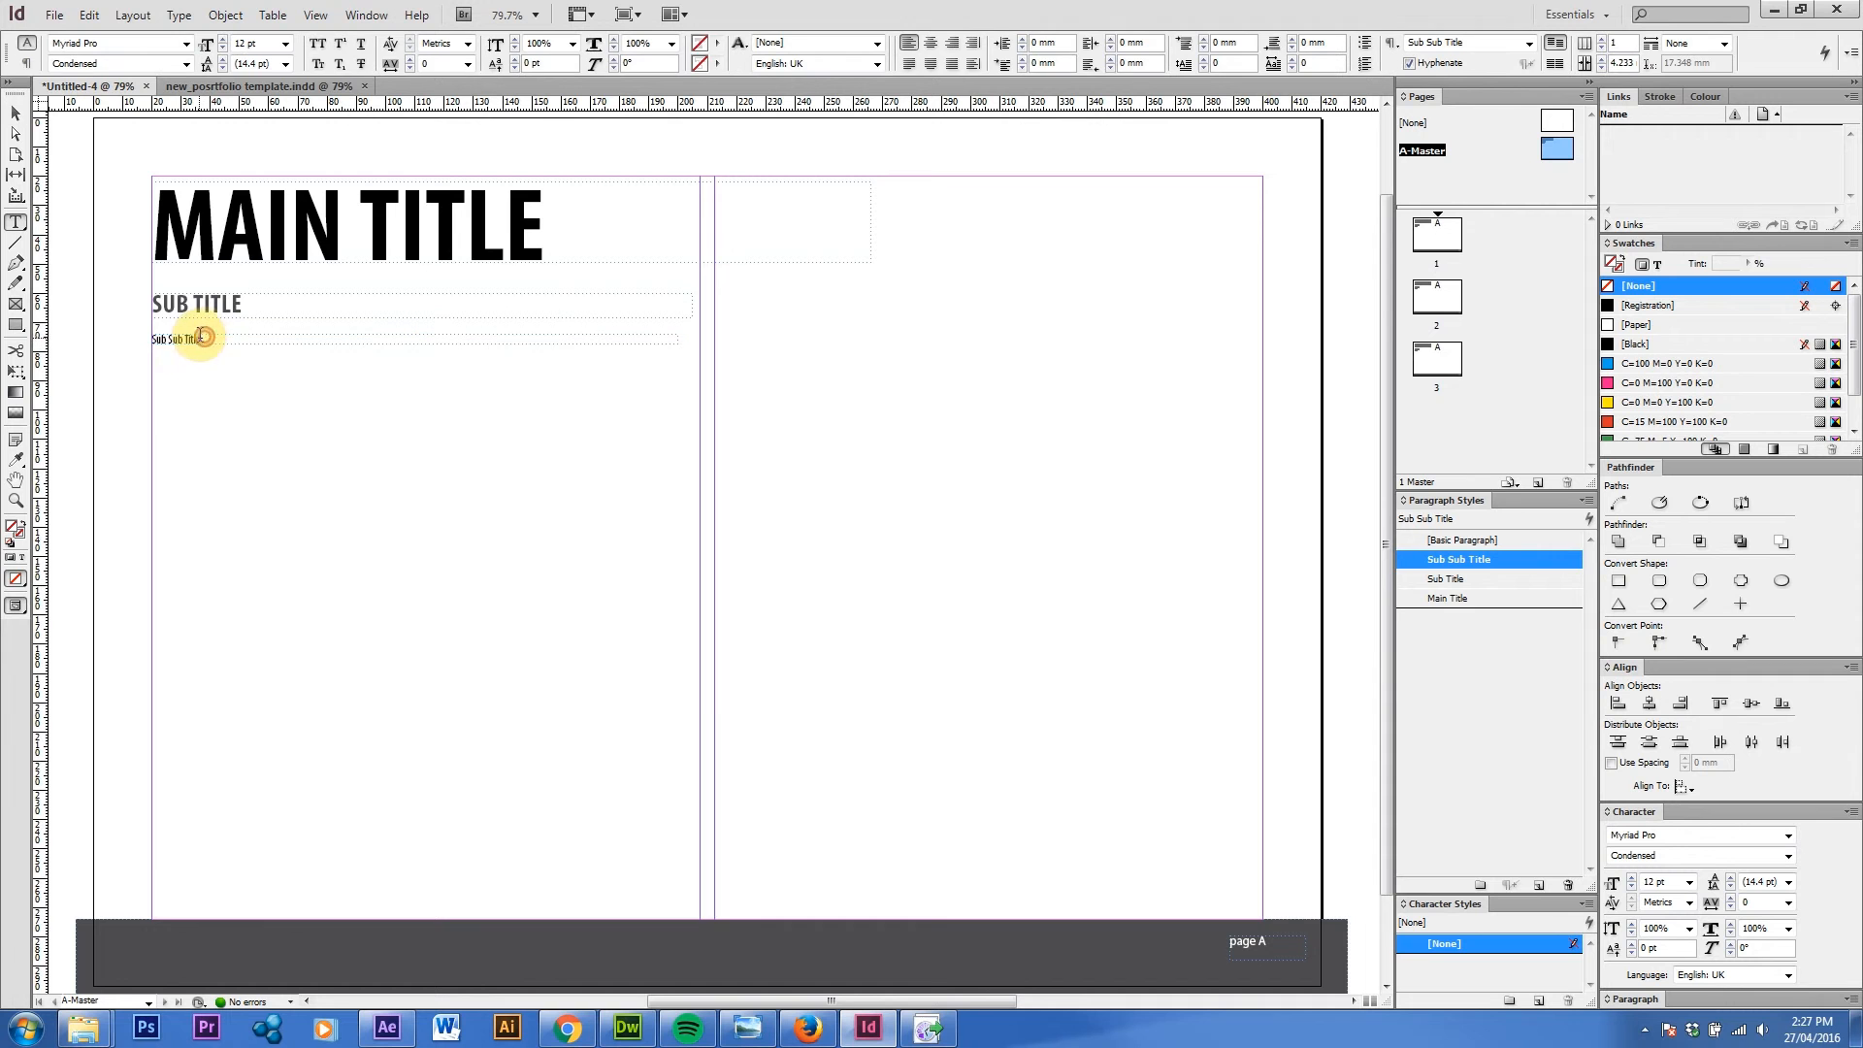
{"action": "triple_click", "coordinate": [204, 336]}
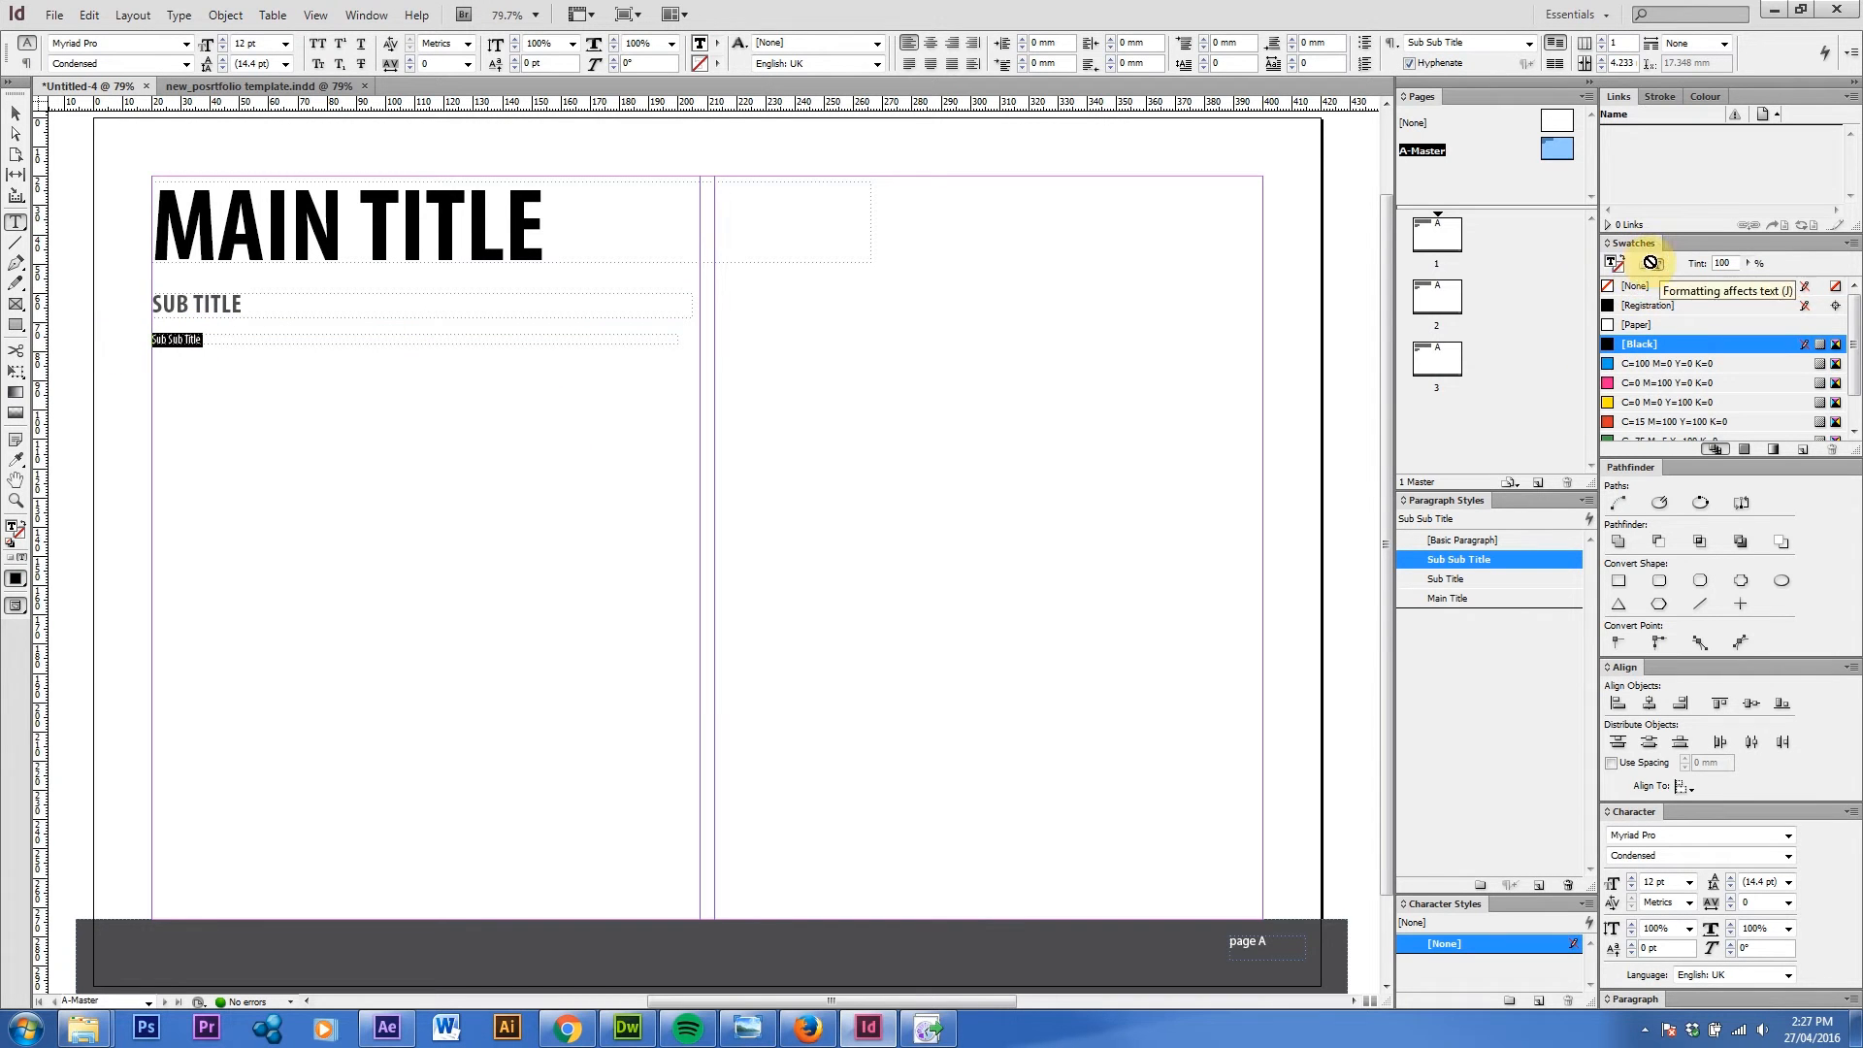
{"action": "left_click", "coordinate": [1664, 363]}
{"action": "double_click", "coordinate": [1724, 261]}
{"action": "type", "text": "85"}
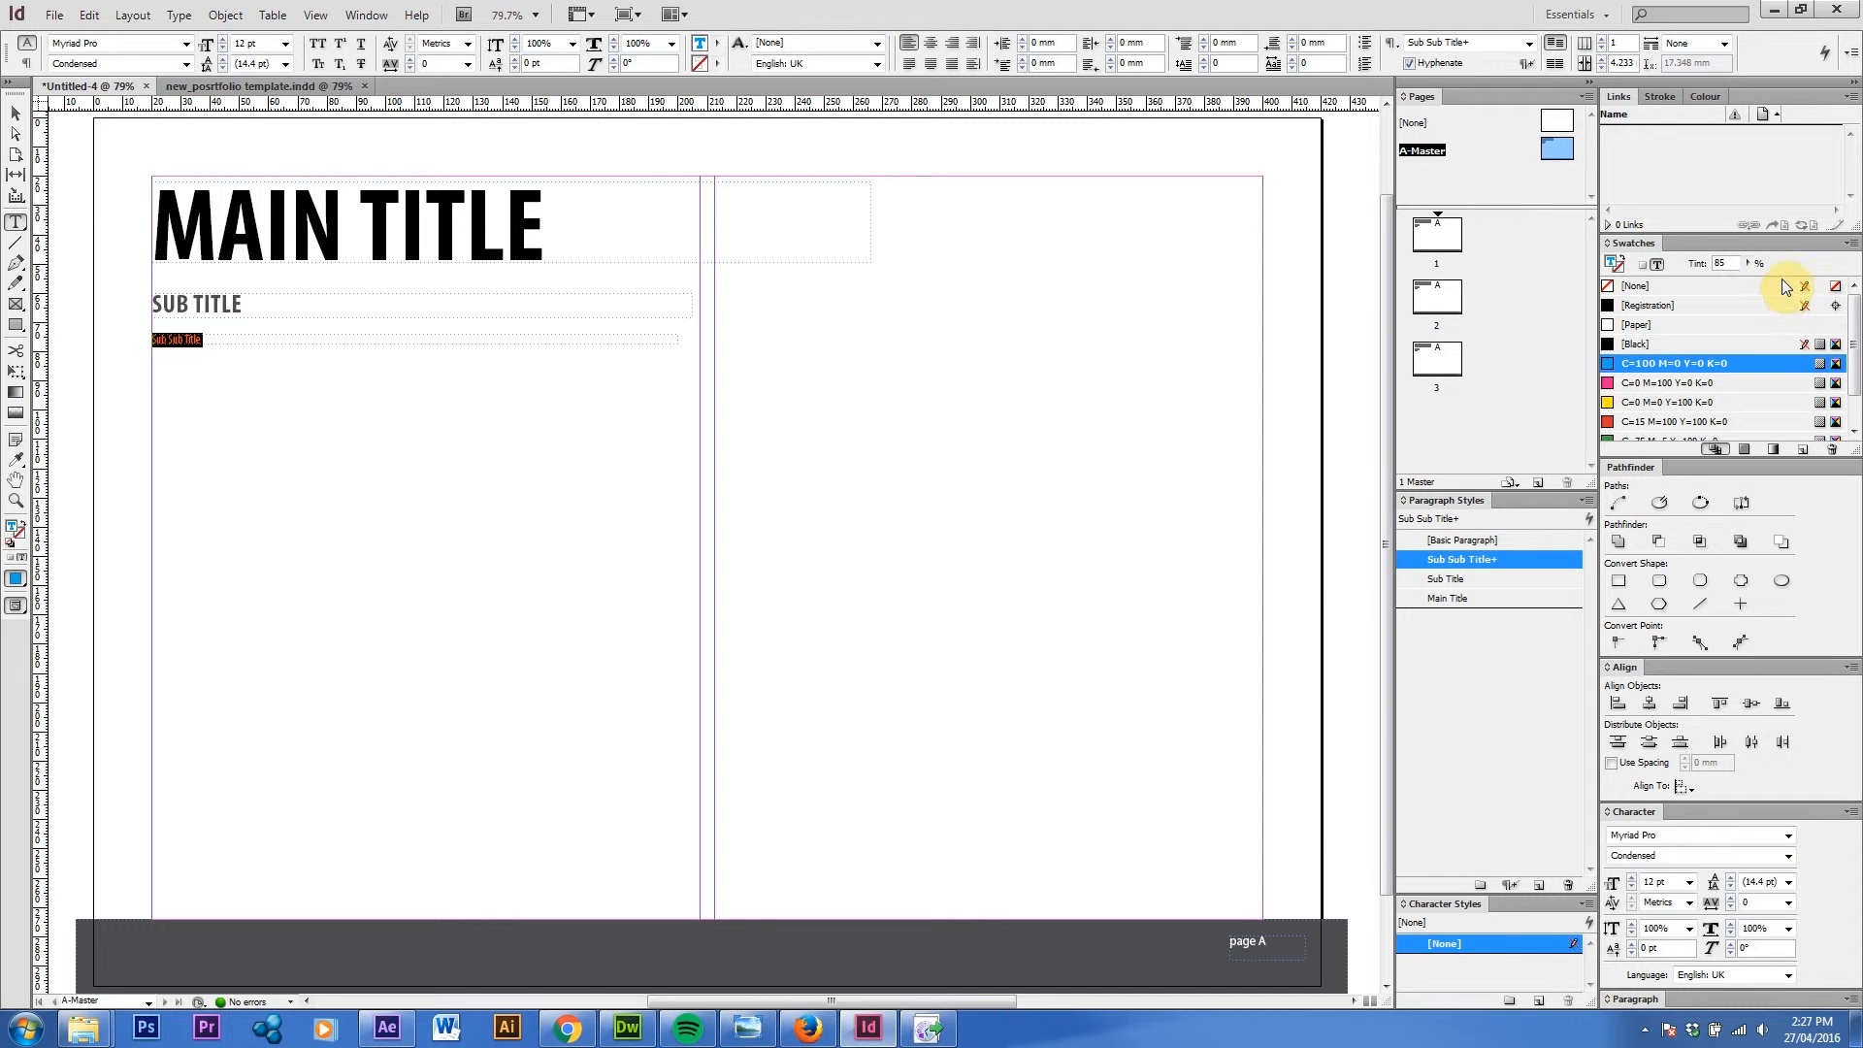
{"action": "left_click", "coordinate": [1715, 365]}
{"action": "double_click", "coordinate": [1719, 263]}
{"action": "type", "text": "85"}
{"action": "key", "text": "Return"}
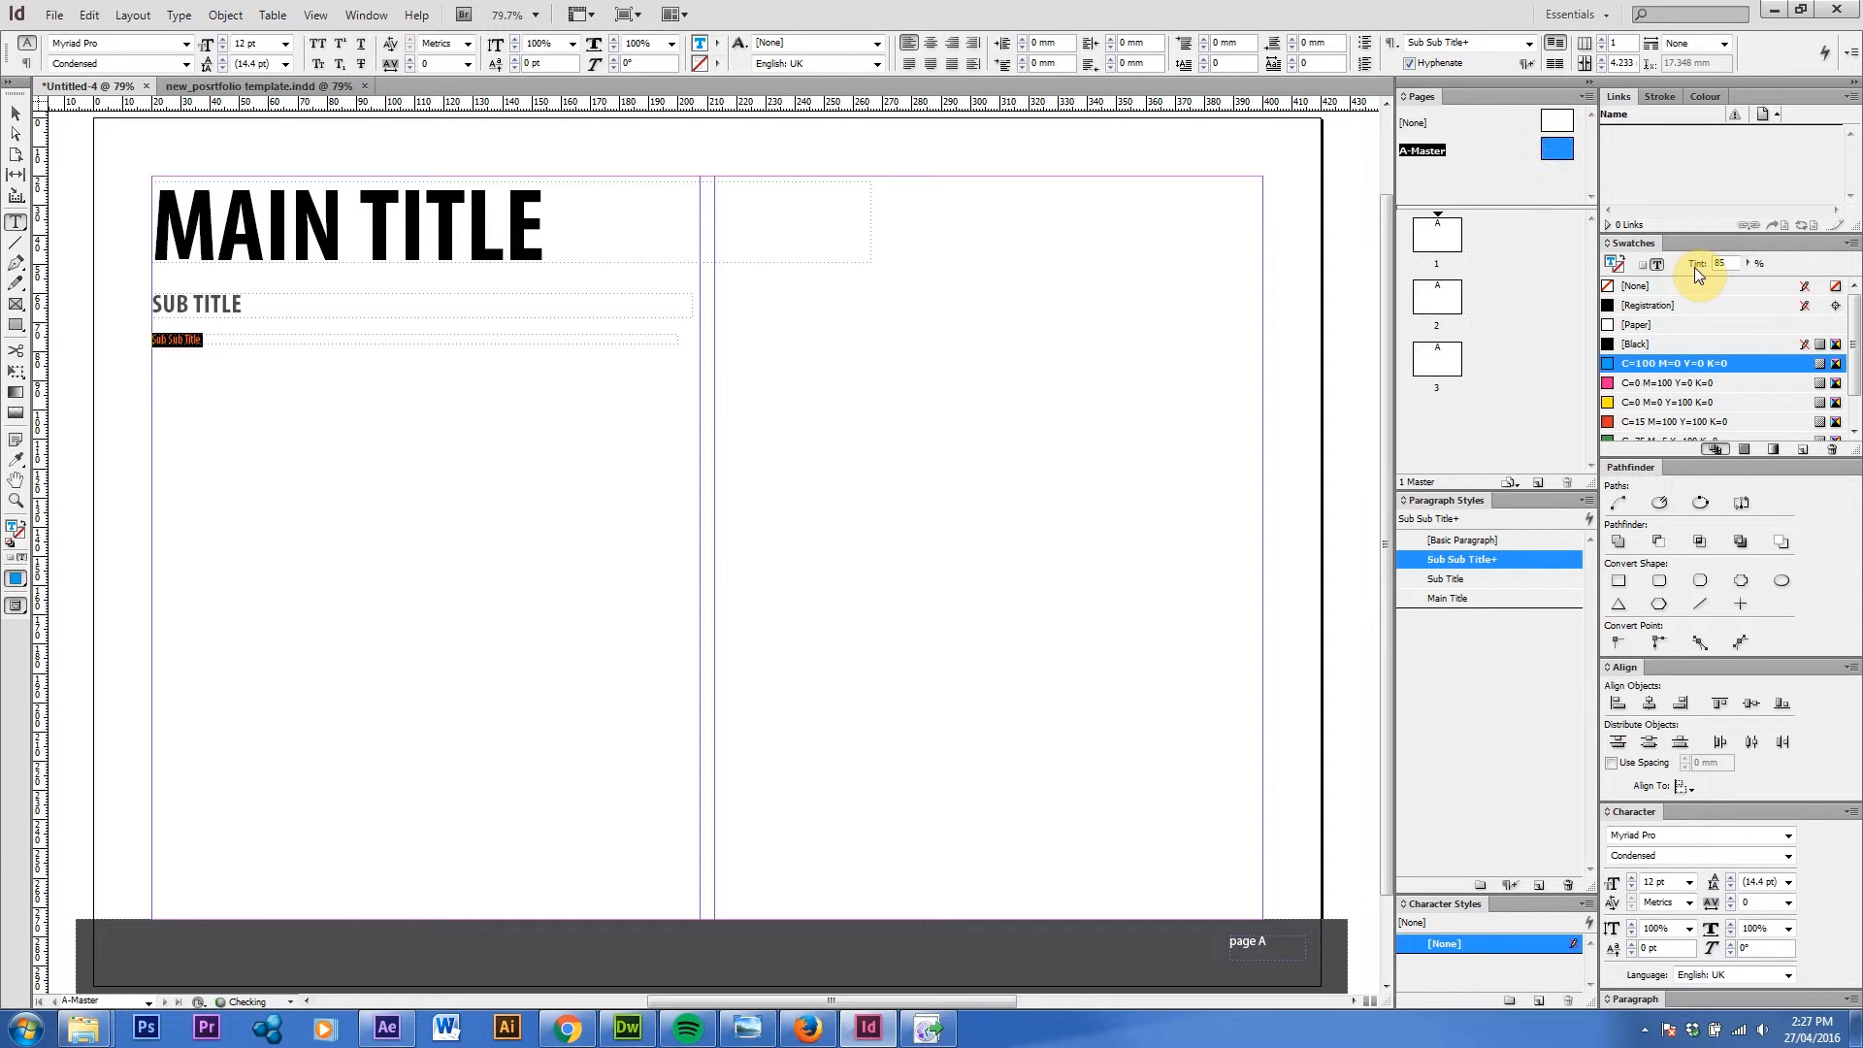
{"action": "left_click", "coordinate": [16, 114]}
{"action": "left_click", "coordinate": [287, 412]}
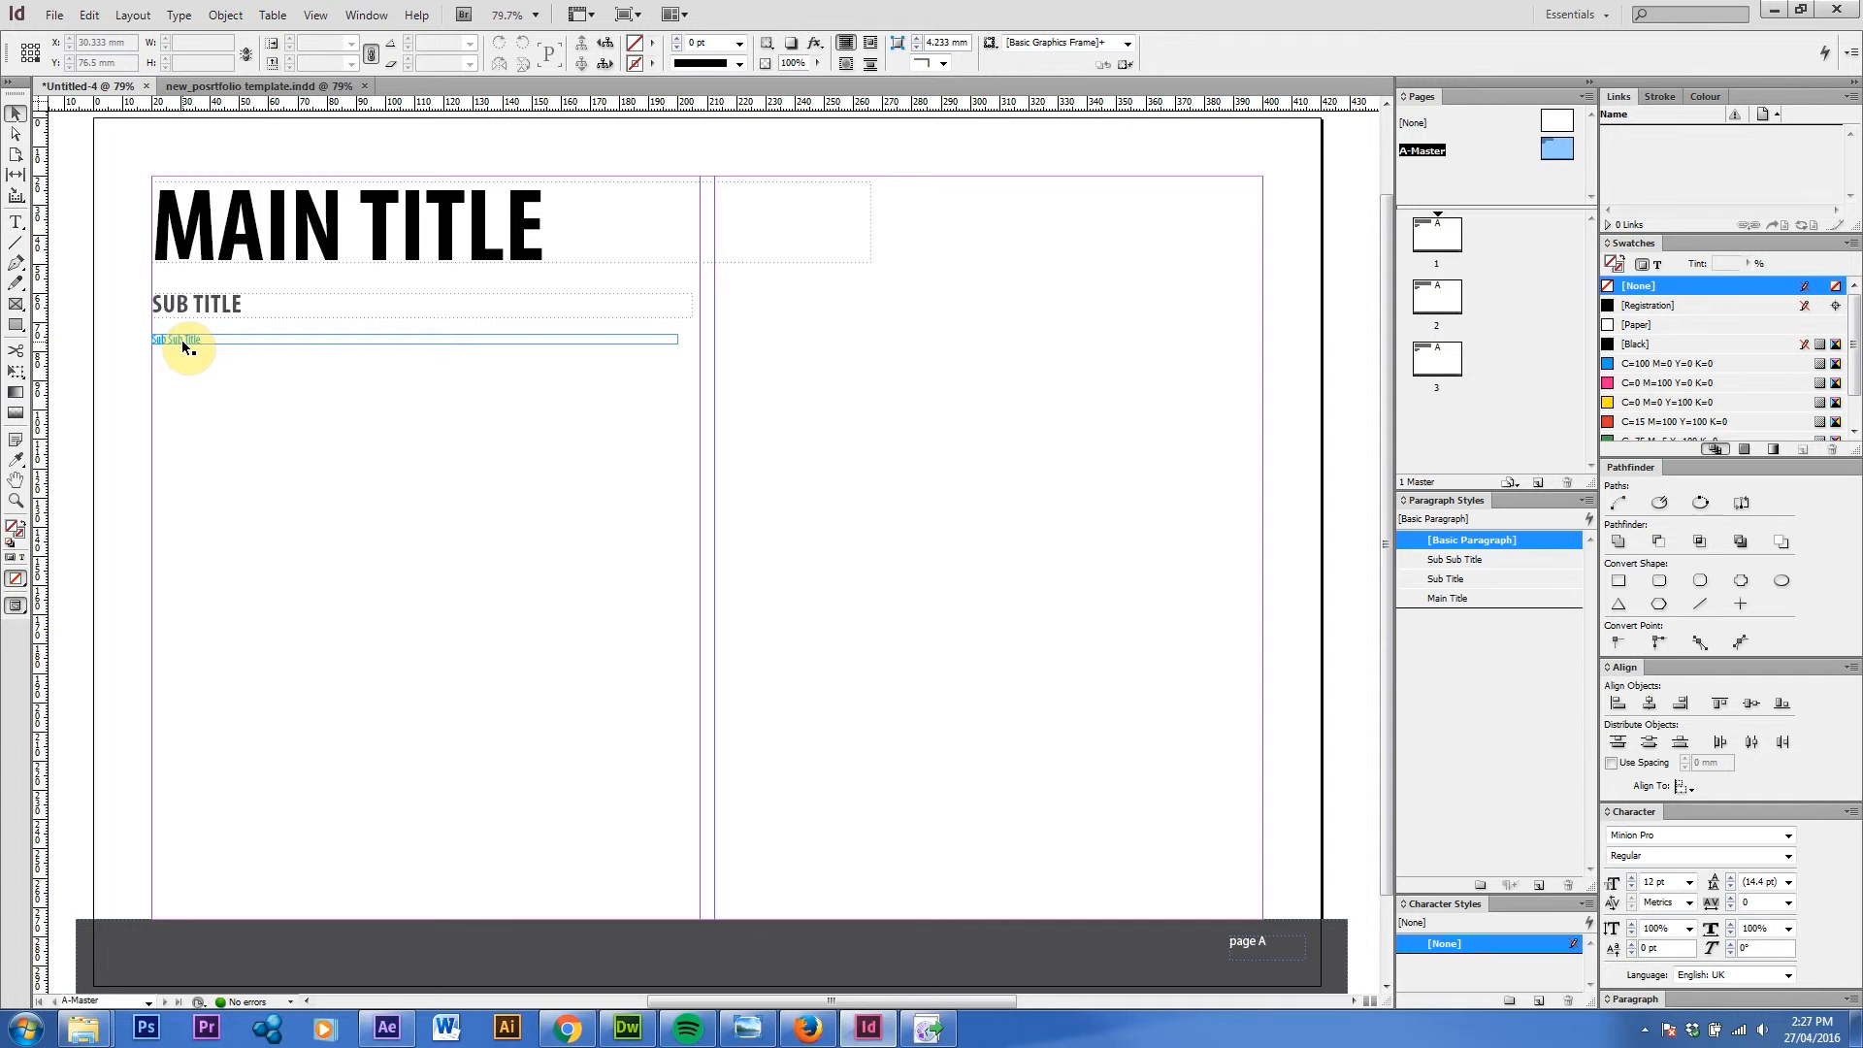
Redefine the Sub Sub Title paragraph style from the recoloured Sub Sub Title frame.
{"action": "left_click", "coordinate": [187, 345]}
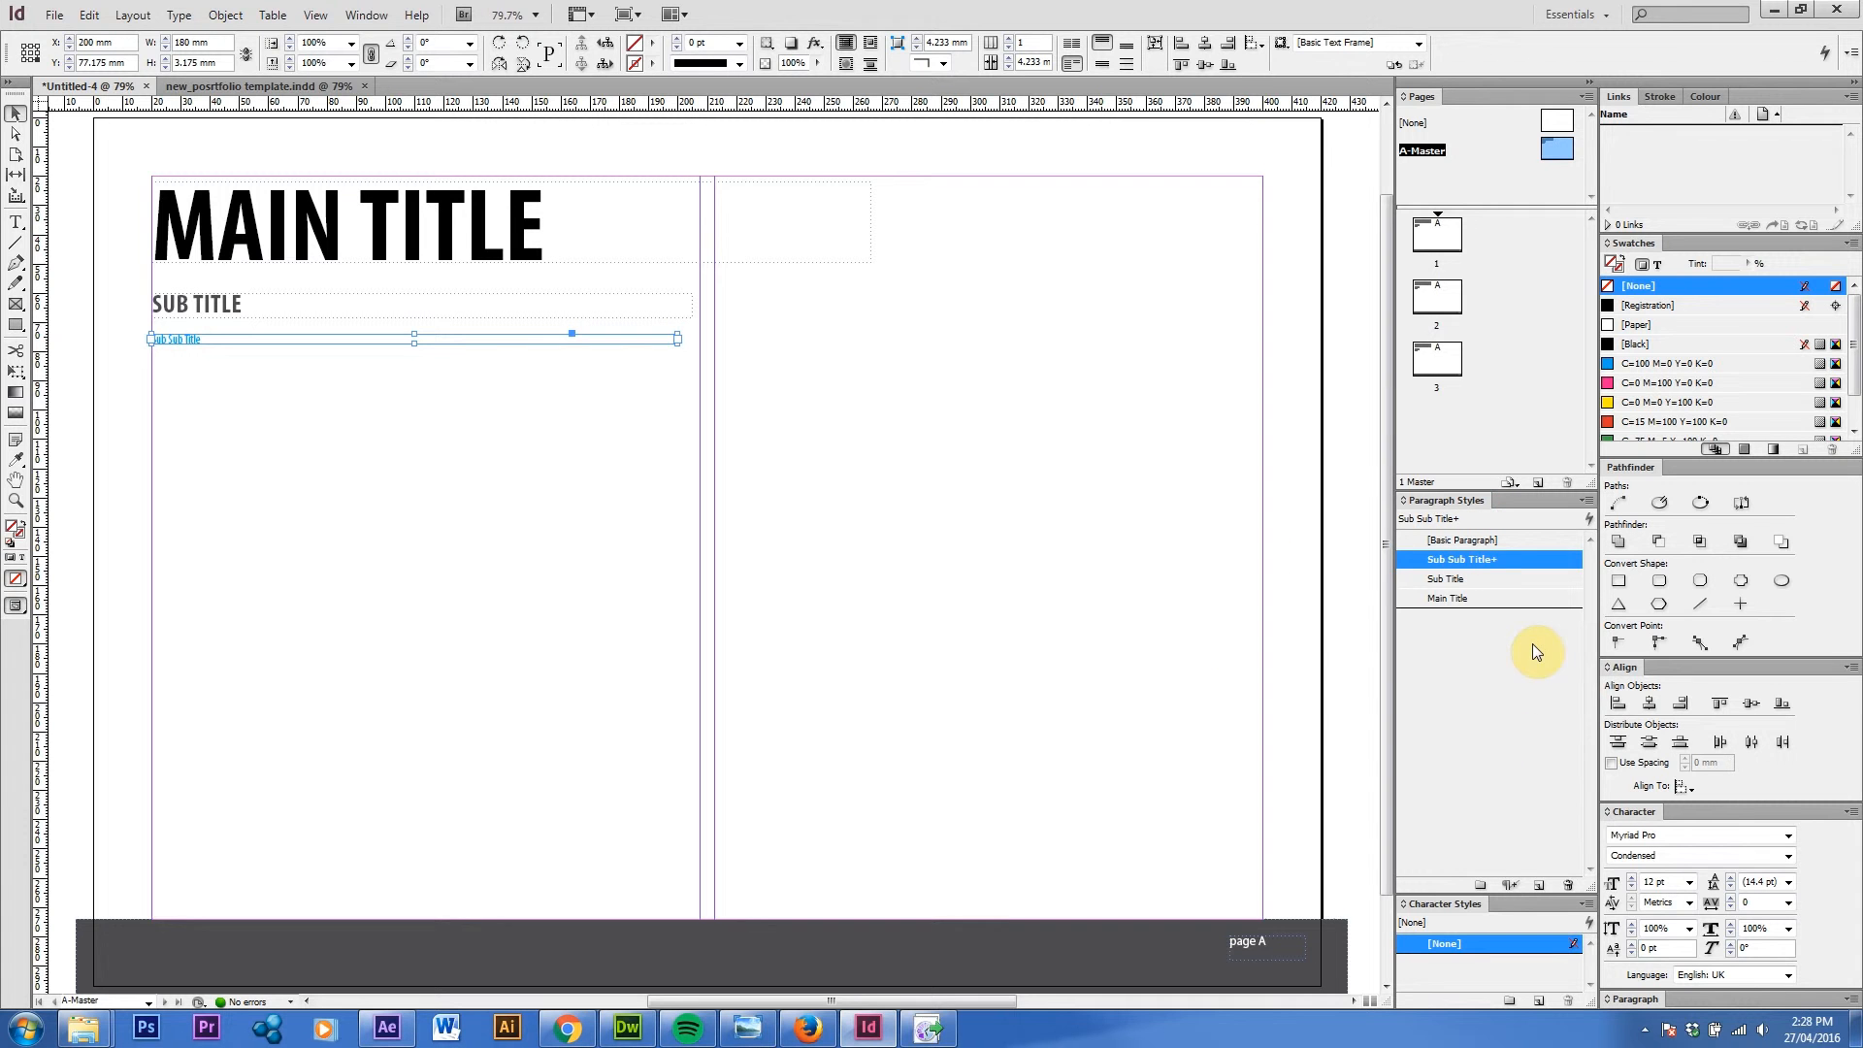
{"action": "mouse_move", "coordinate": [1492, 566]}
{"action": "right_click", "coordinate": [1492, 565]}
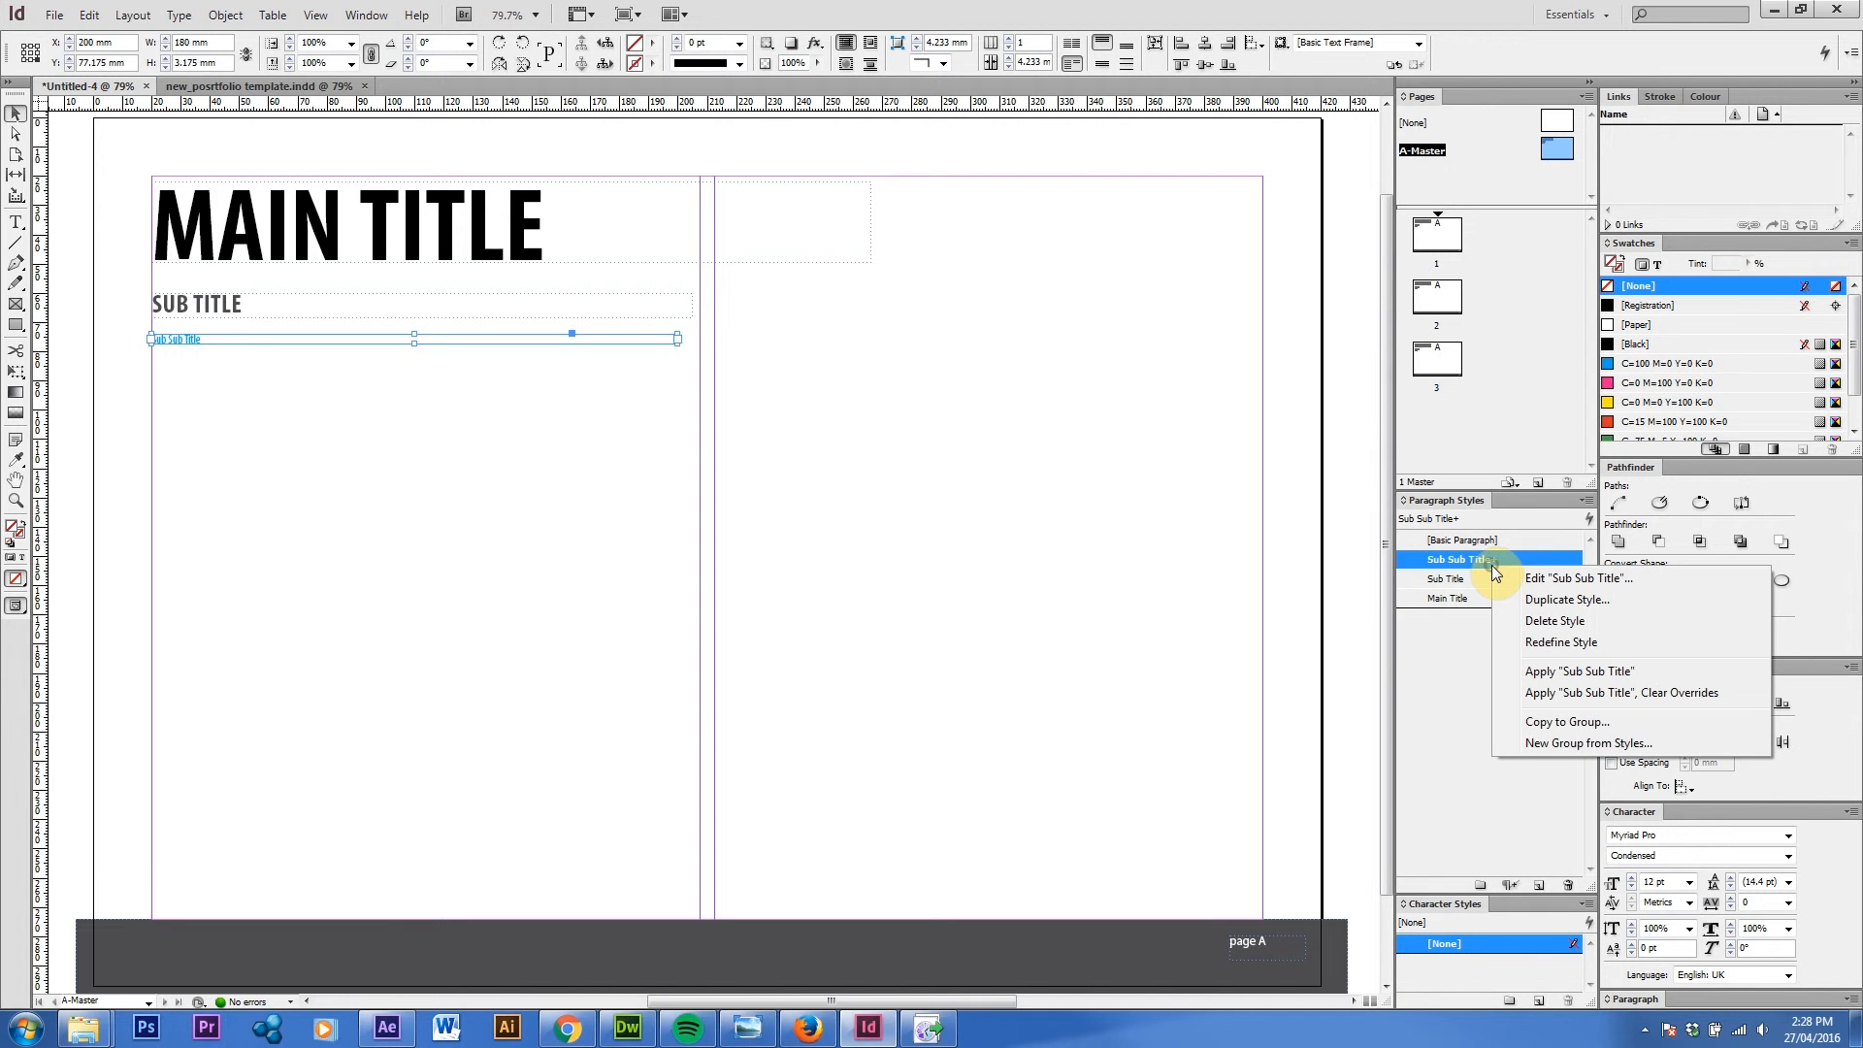
{"action": "left_click", "coordinate": [1569, 644]}
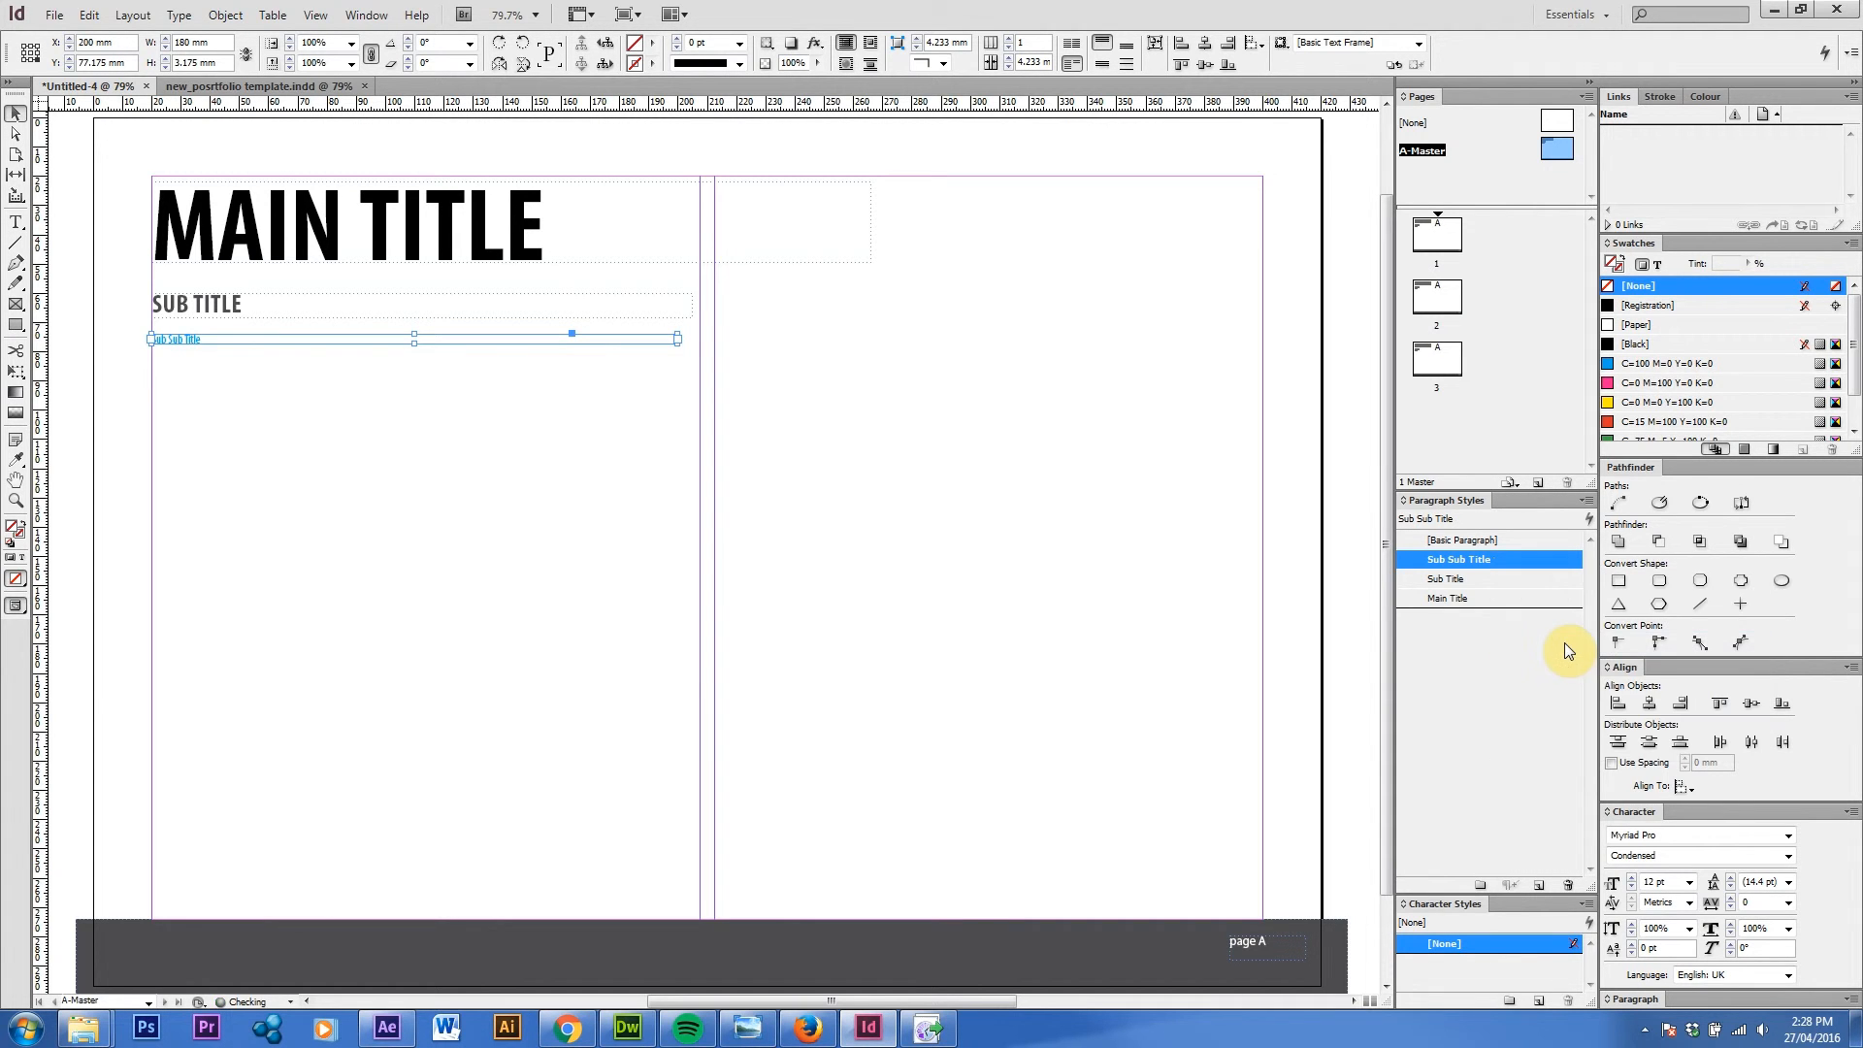
{"action": "left_click", "coordinate": [359, 655]}
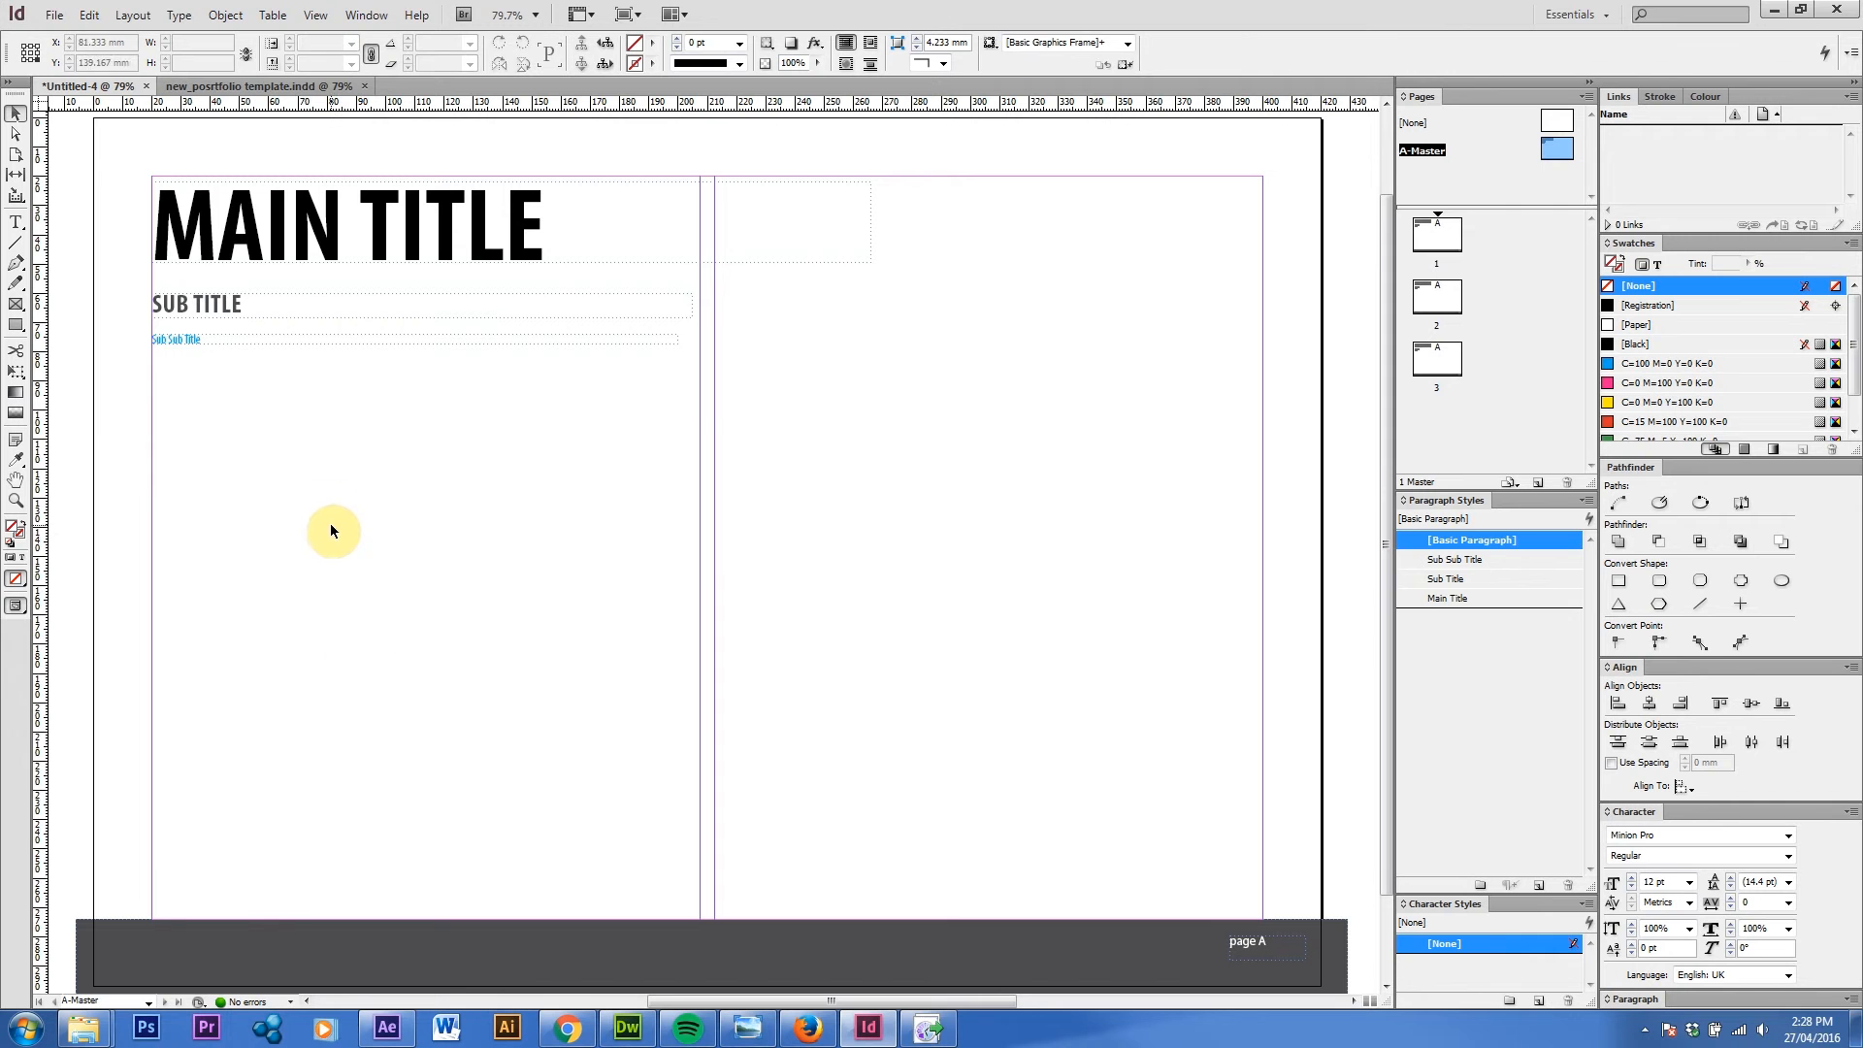
Check the character colour and tint stored in the Sub Sub Title style.
{"action": "left_click", "coordinate": [250, 344]}
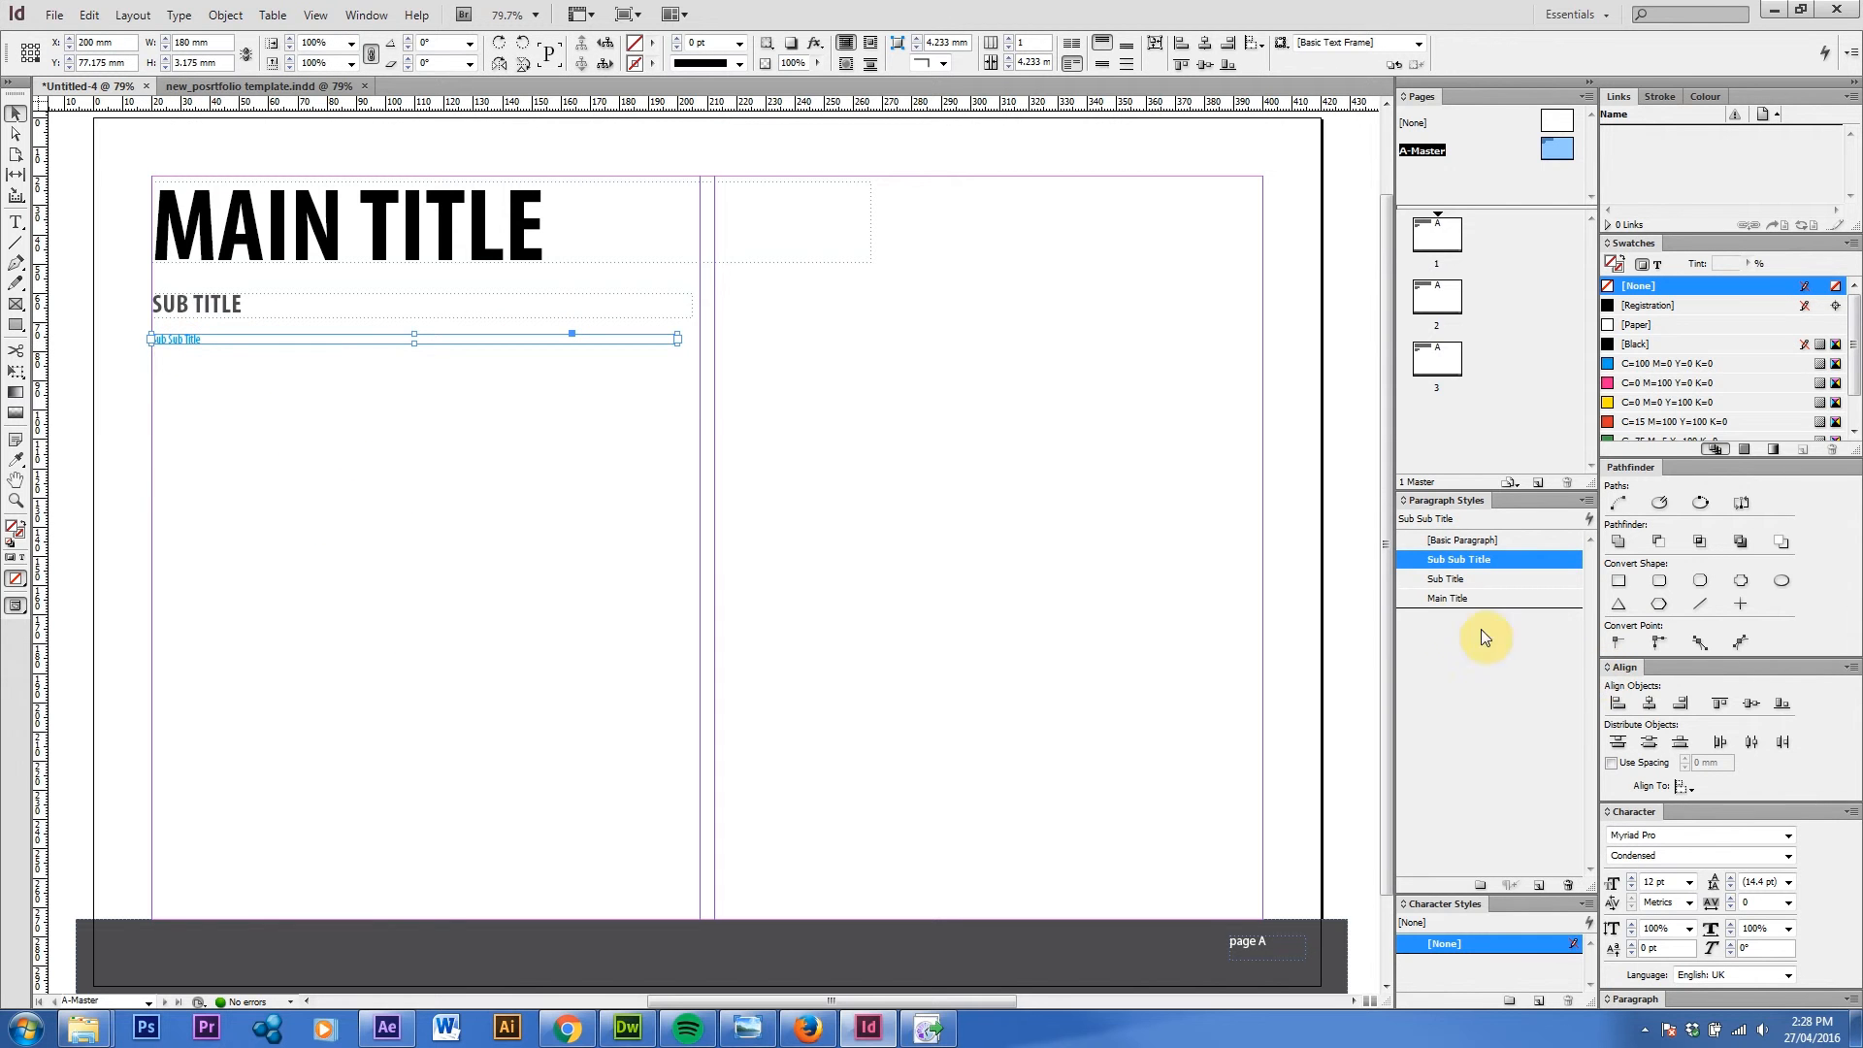
{"action": "double_click", "coordinate": [1412, 566]}
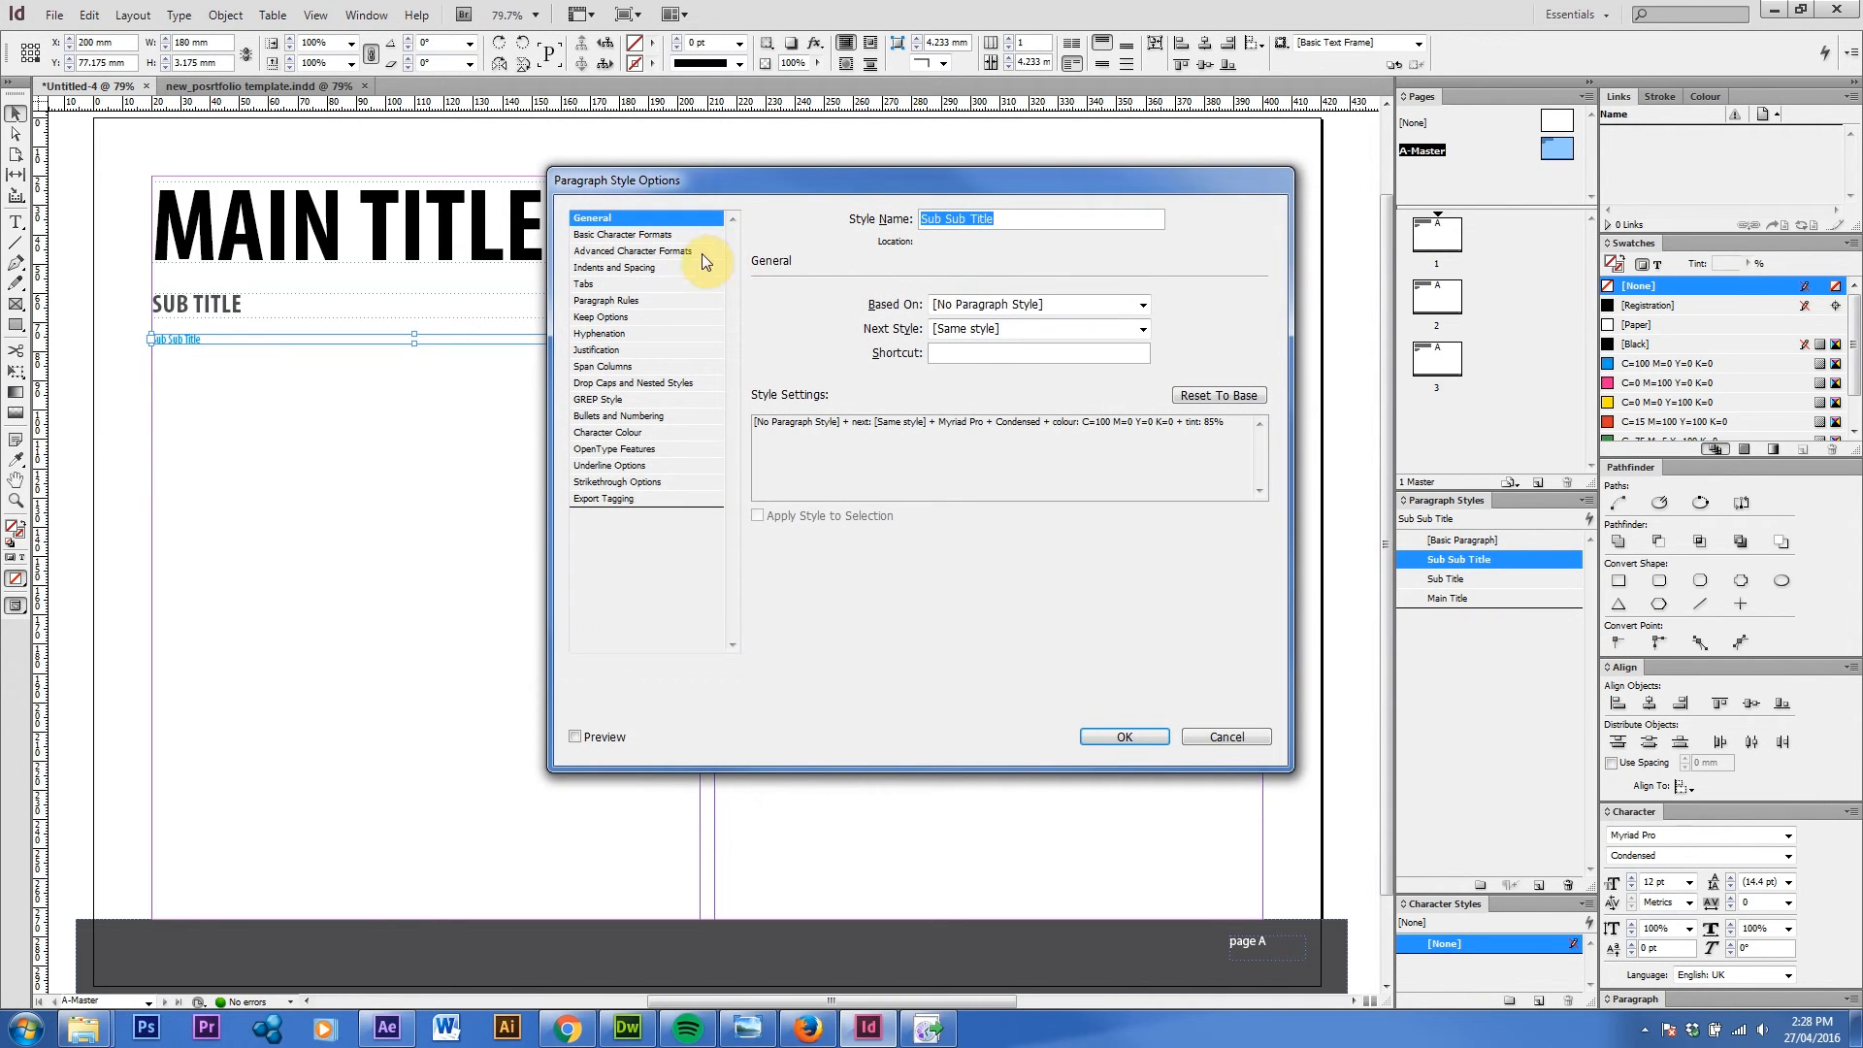
{"action": "left_click", "coordinate": [608, 431]}
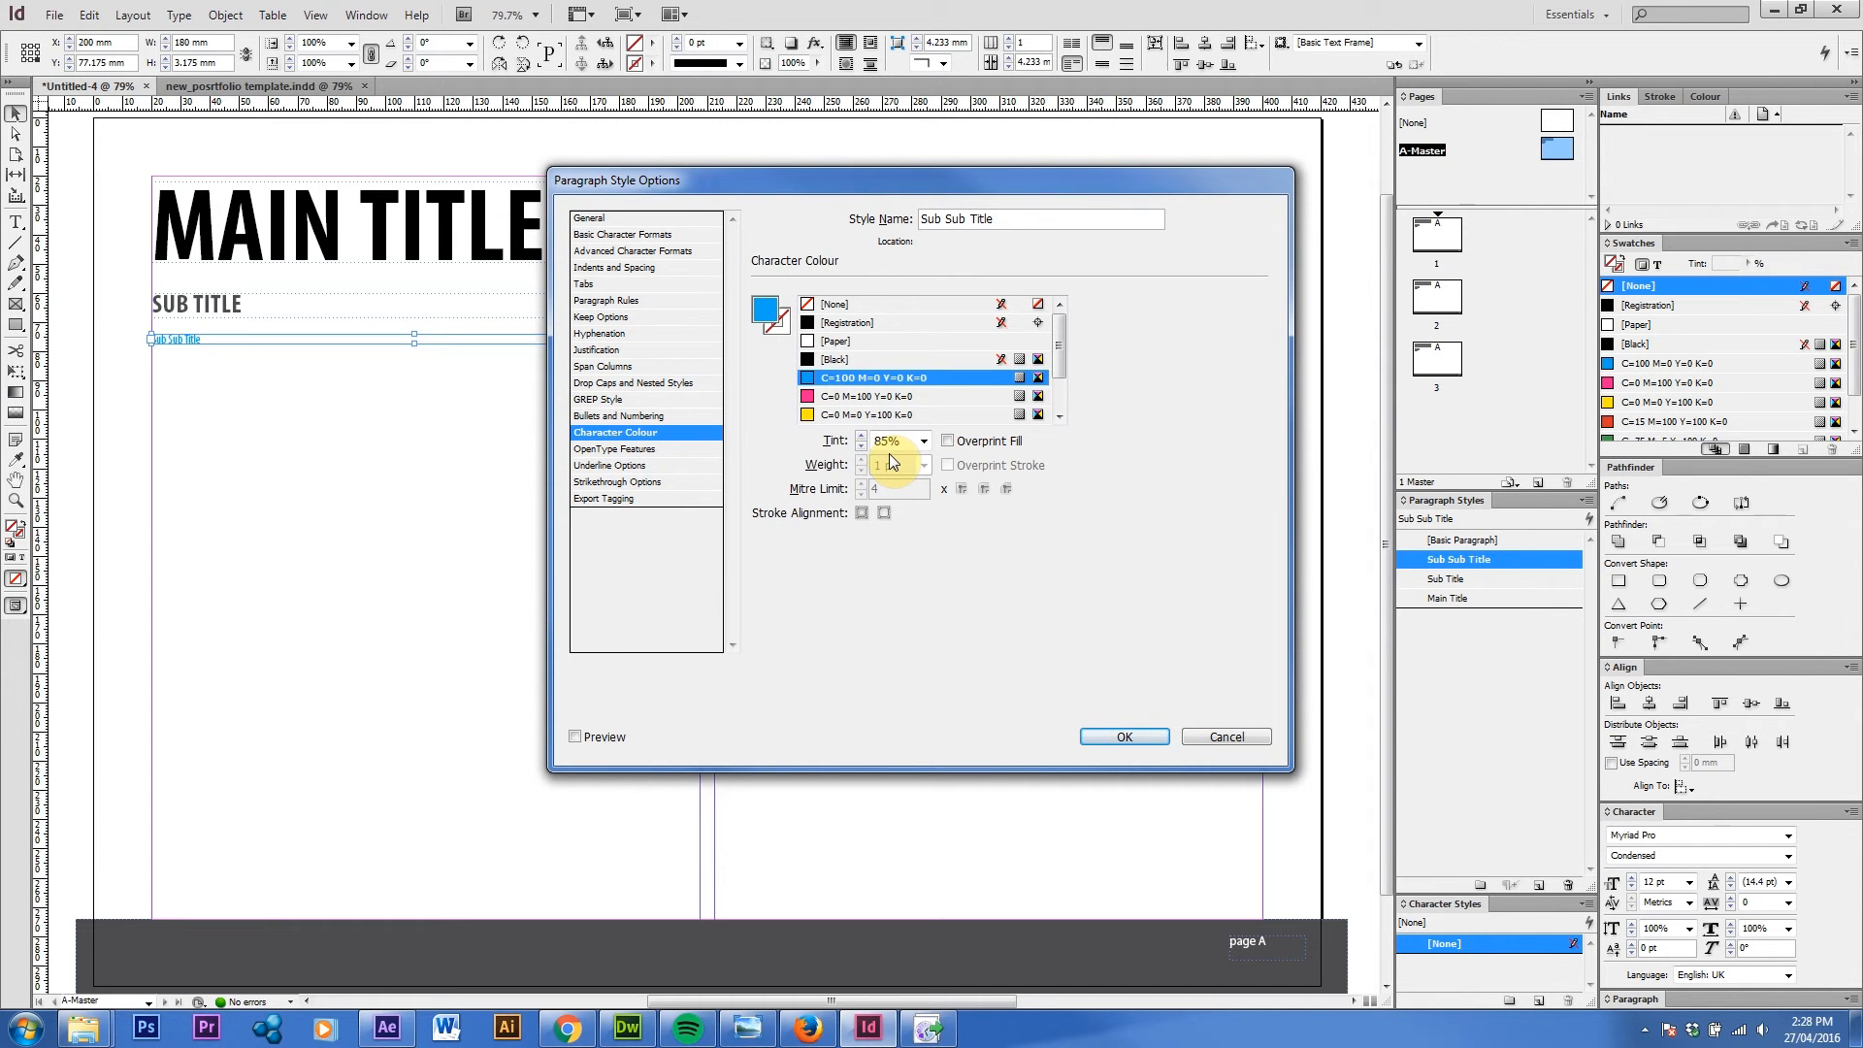
{"action": "left_click", "coordinate": [1140, 744]}
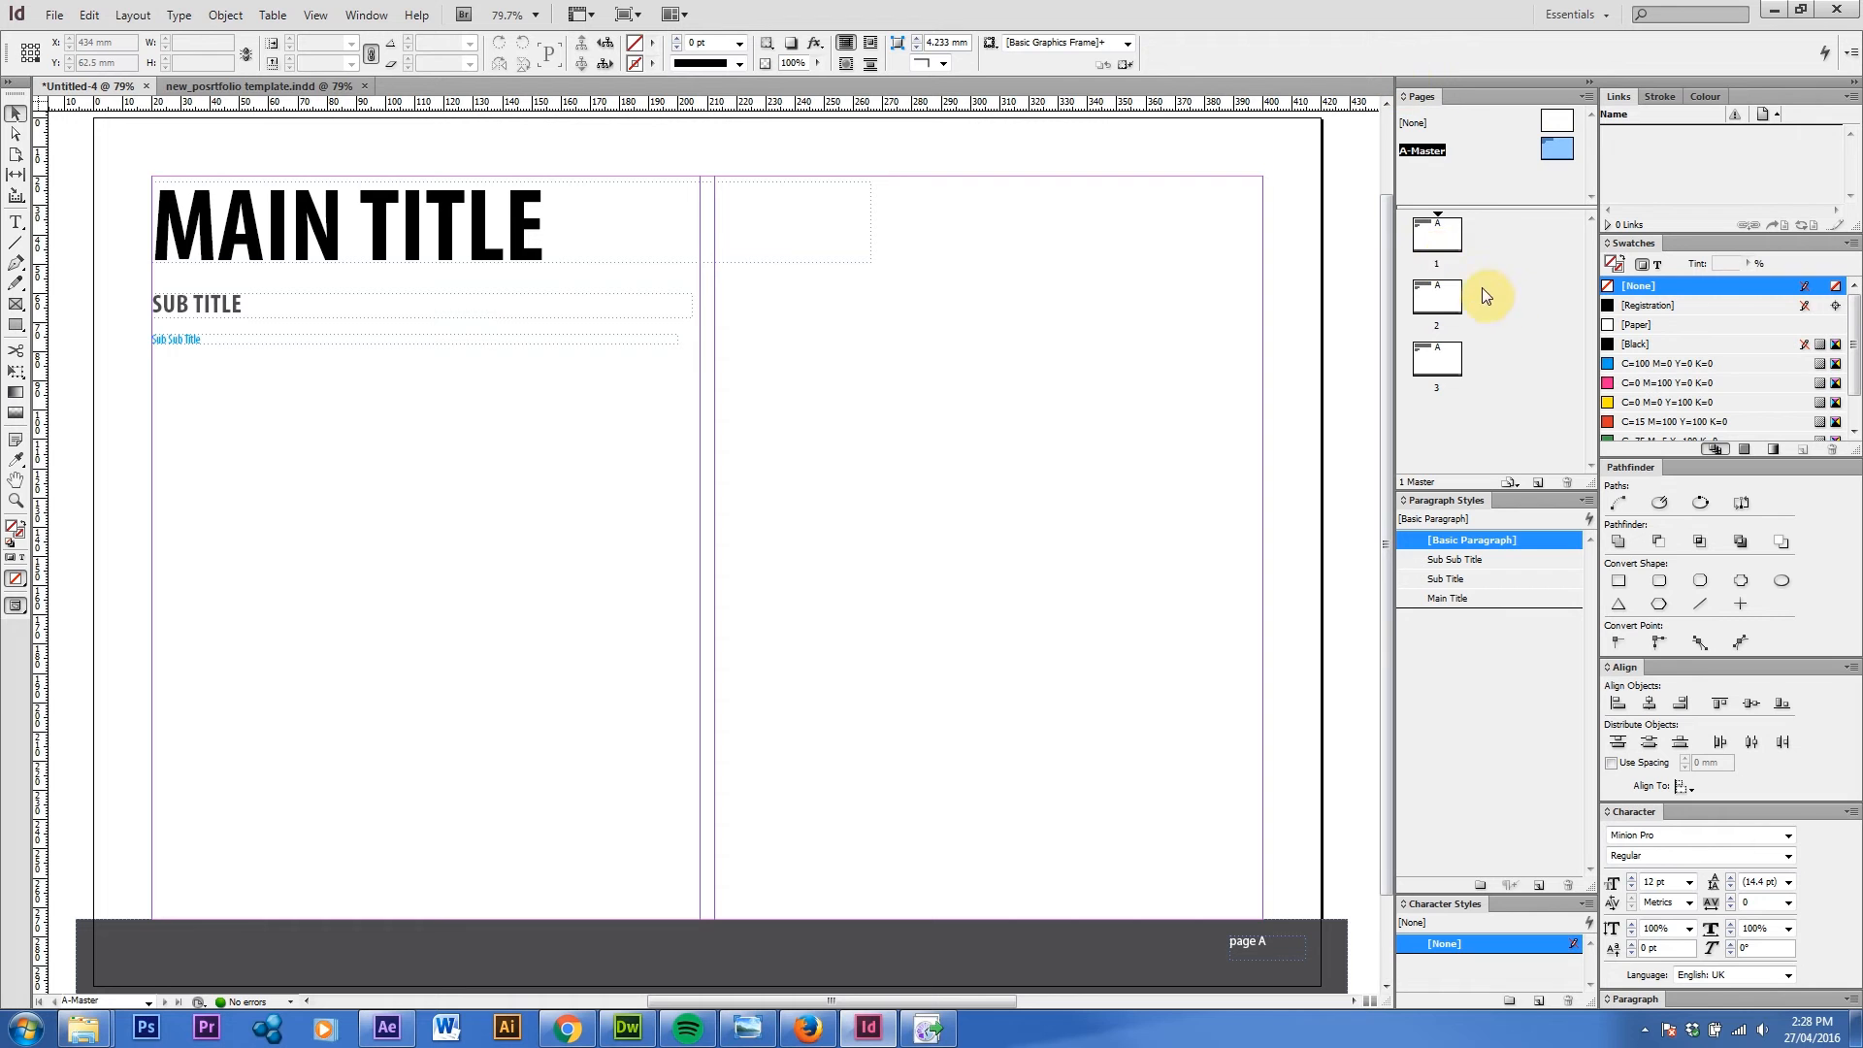
On page 1, draw a text frame about 102 mm wide and 8 mm high at the start of the second column.
{"action": "double_click", "coordinate": [1441, 243]}
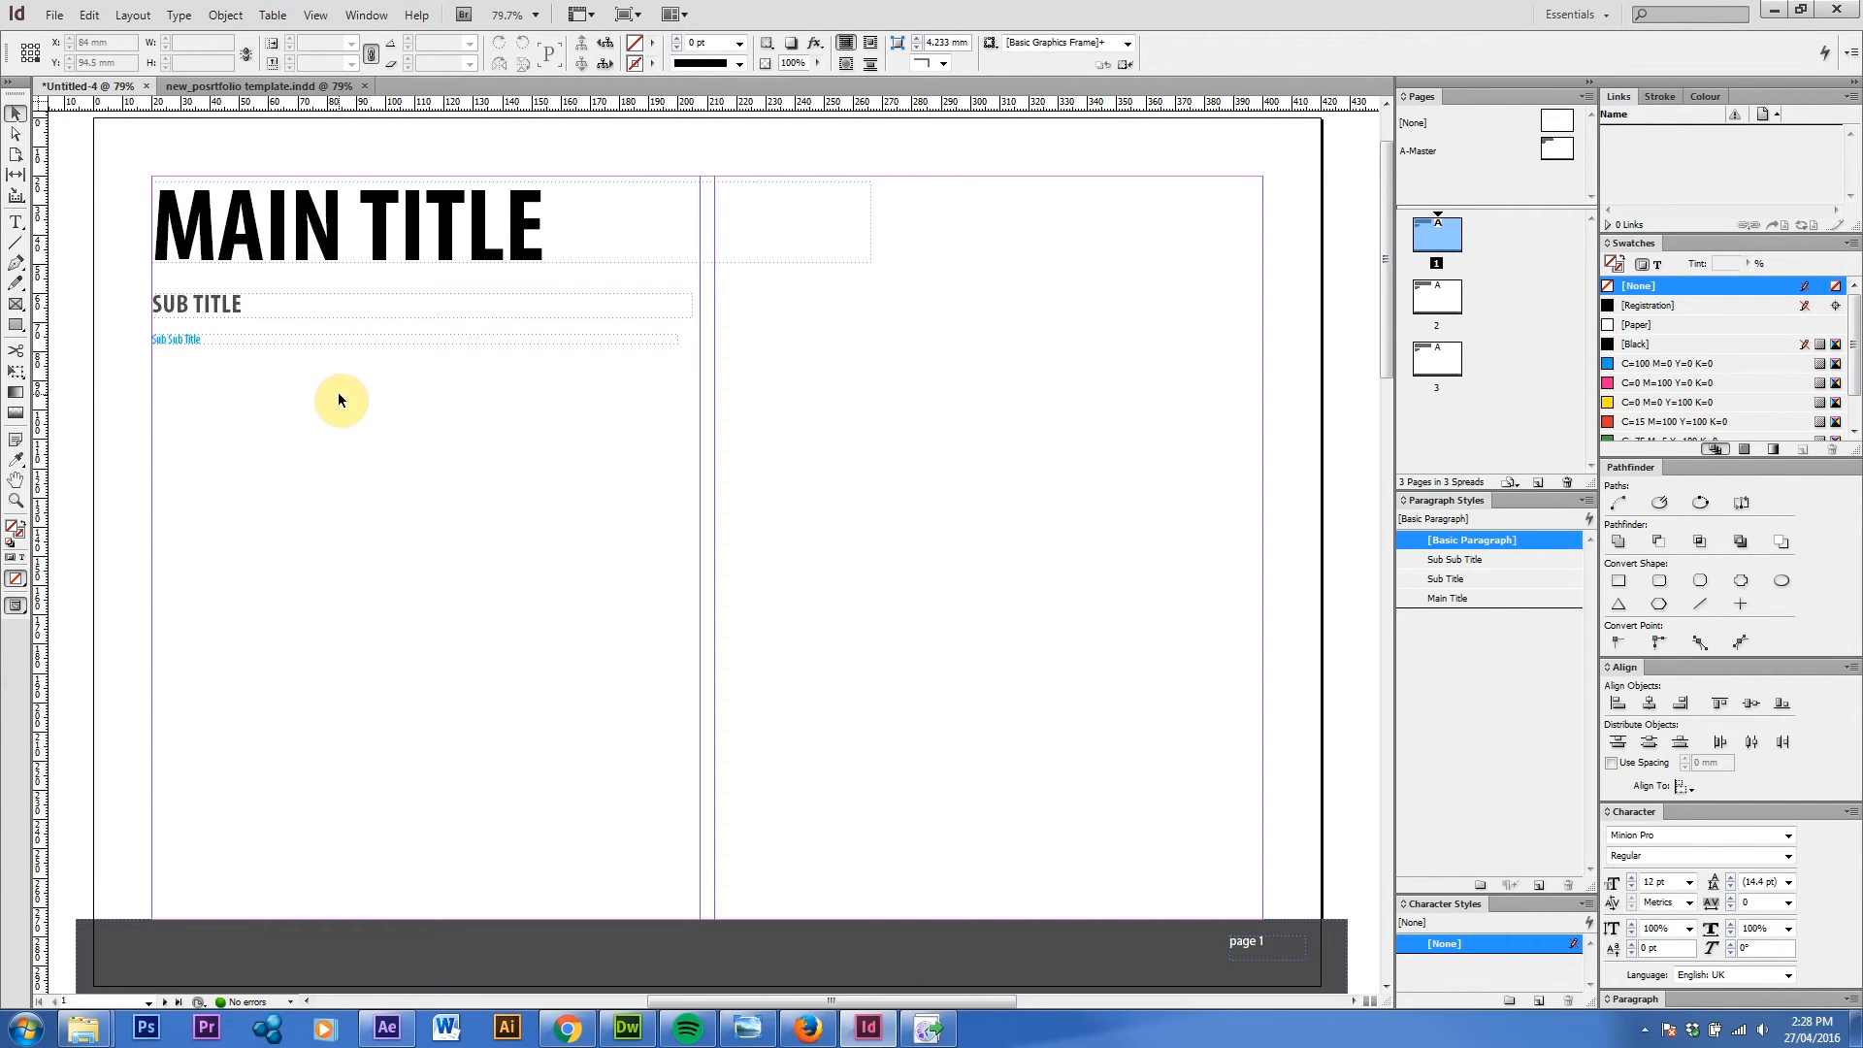
{"action": "left_click", "coordinate": [16, 222]}
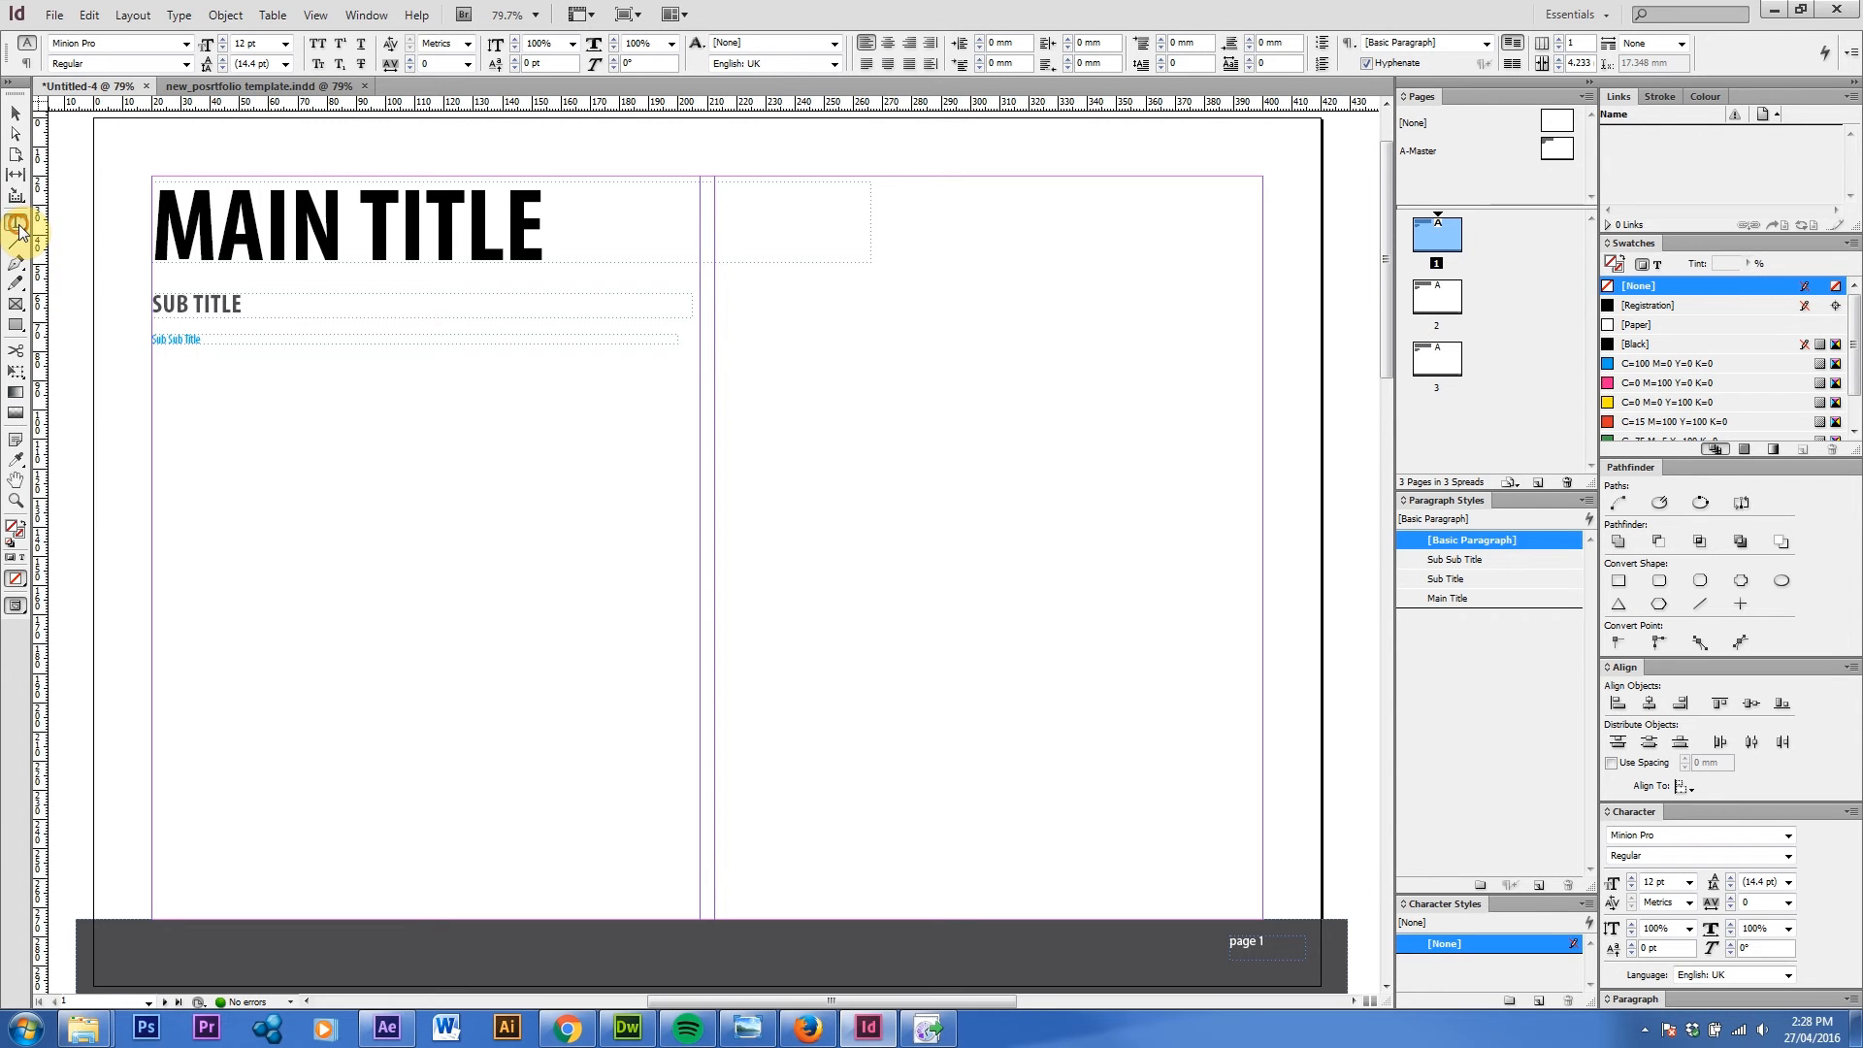
{"action": "left_click_drag", "start_coordinate": [215, 469], "coordinate": [509, 523]}
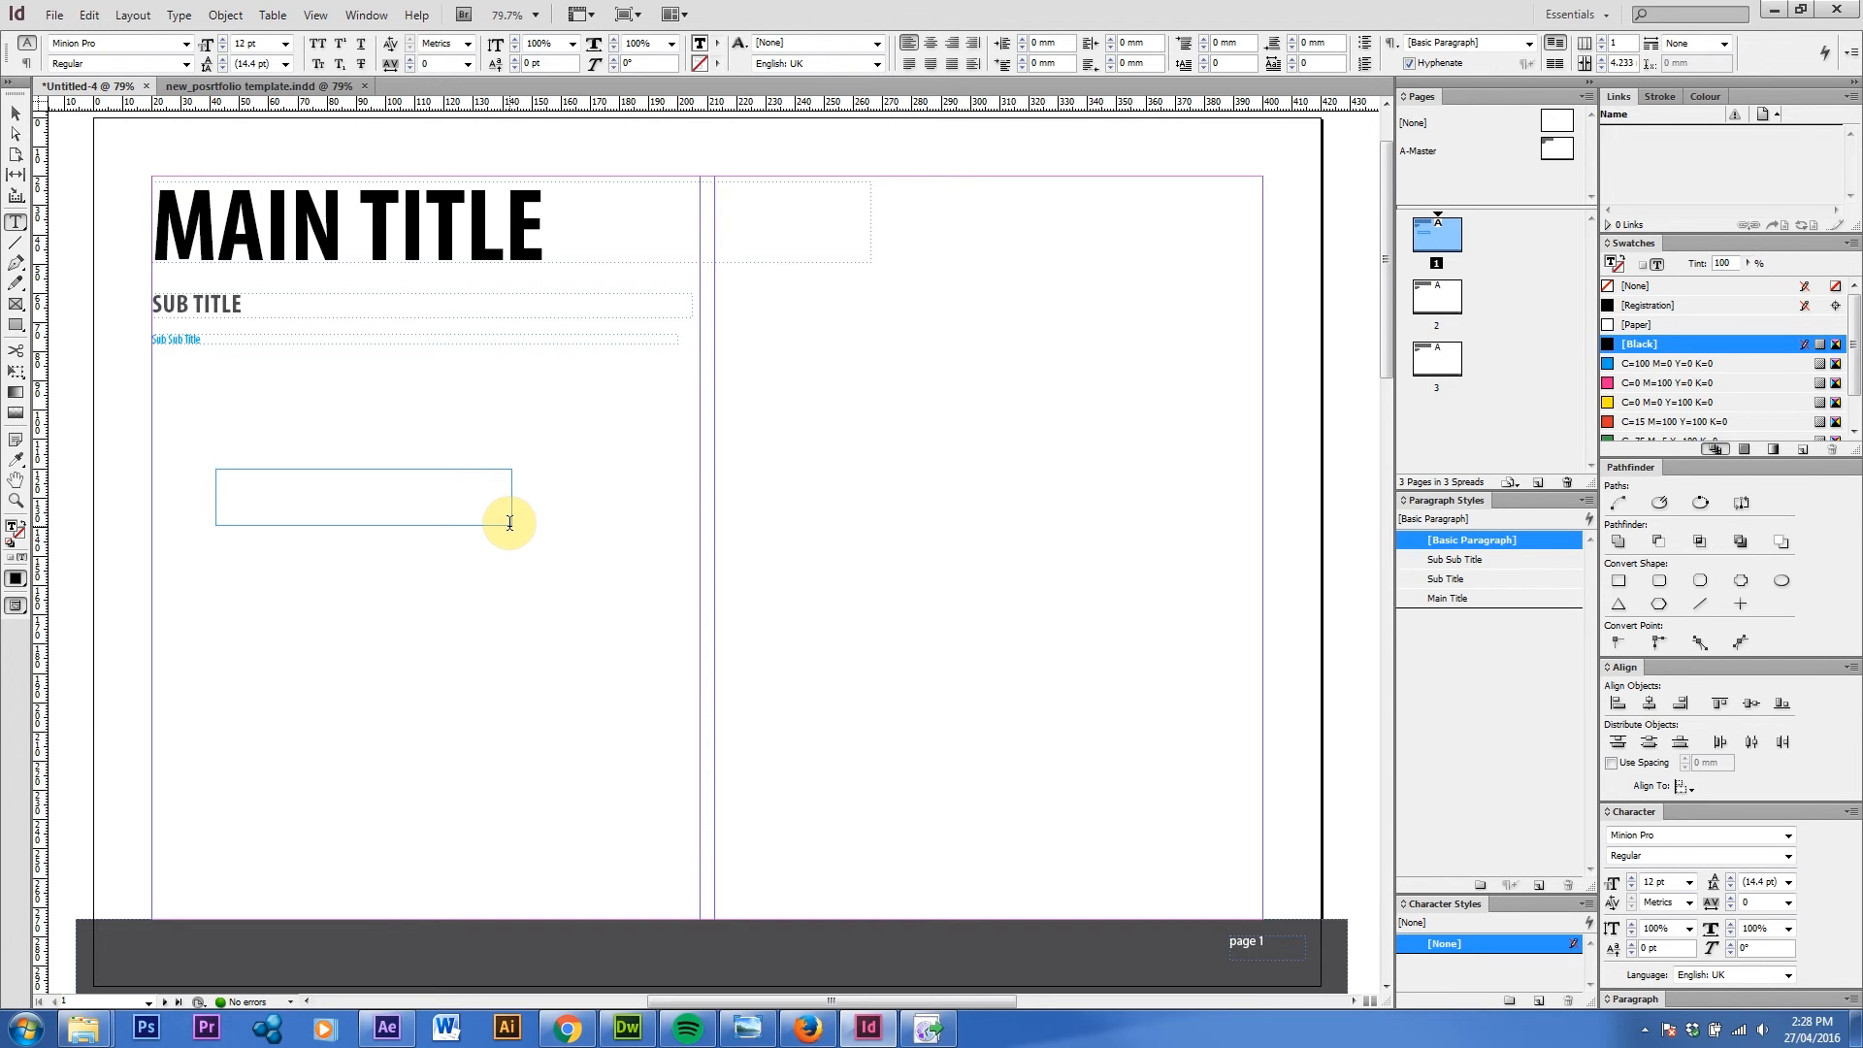
{"action": "key", "text": "Escape"}
{"action": "left_click_drag", "start_coordinate": [333, 483], "coordinate": [830, 464]}
{"action": "left_click_drag", "start_coordinate": [1005, 503], "coordinate": [1009, 473]}
Enter the text "Formatting Paragrahps Styles" in the new text frame on page 1.
{"action": "double_click", "coordinate": [811, 462]}
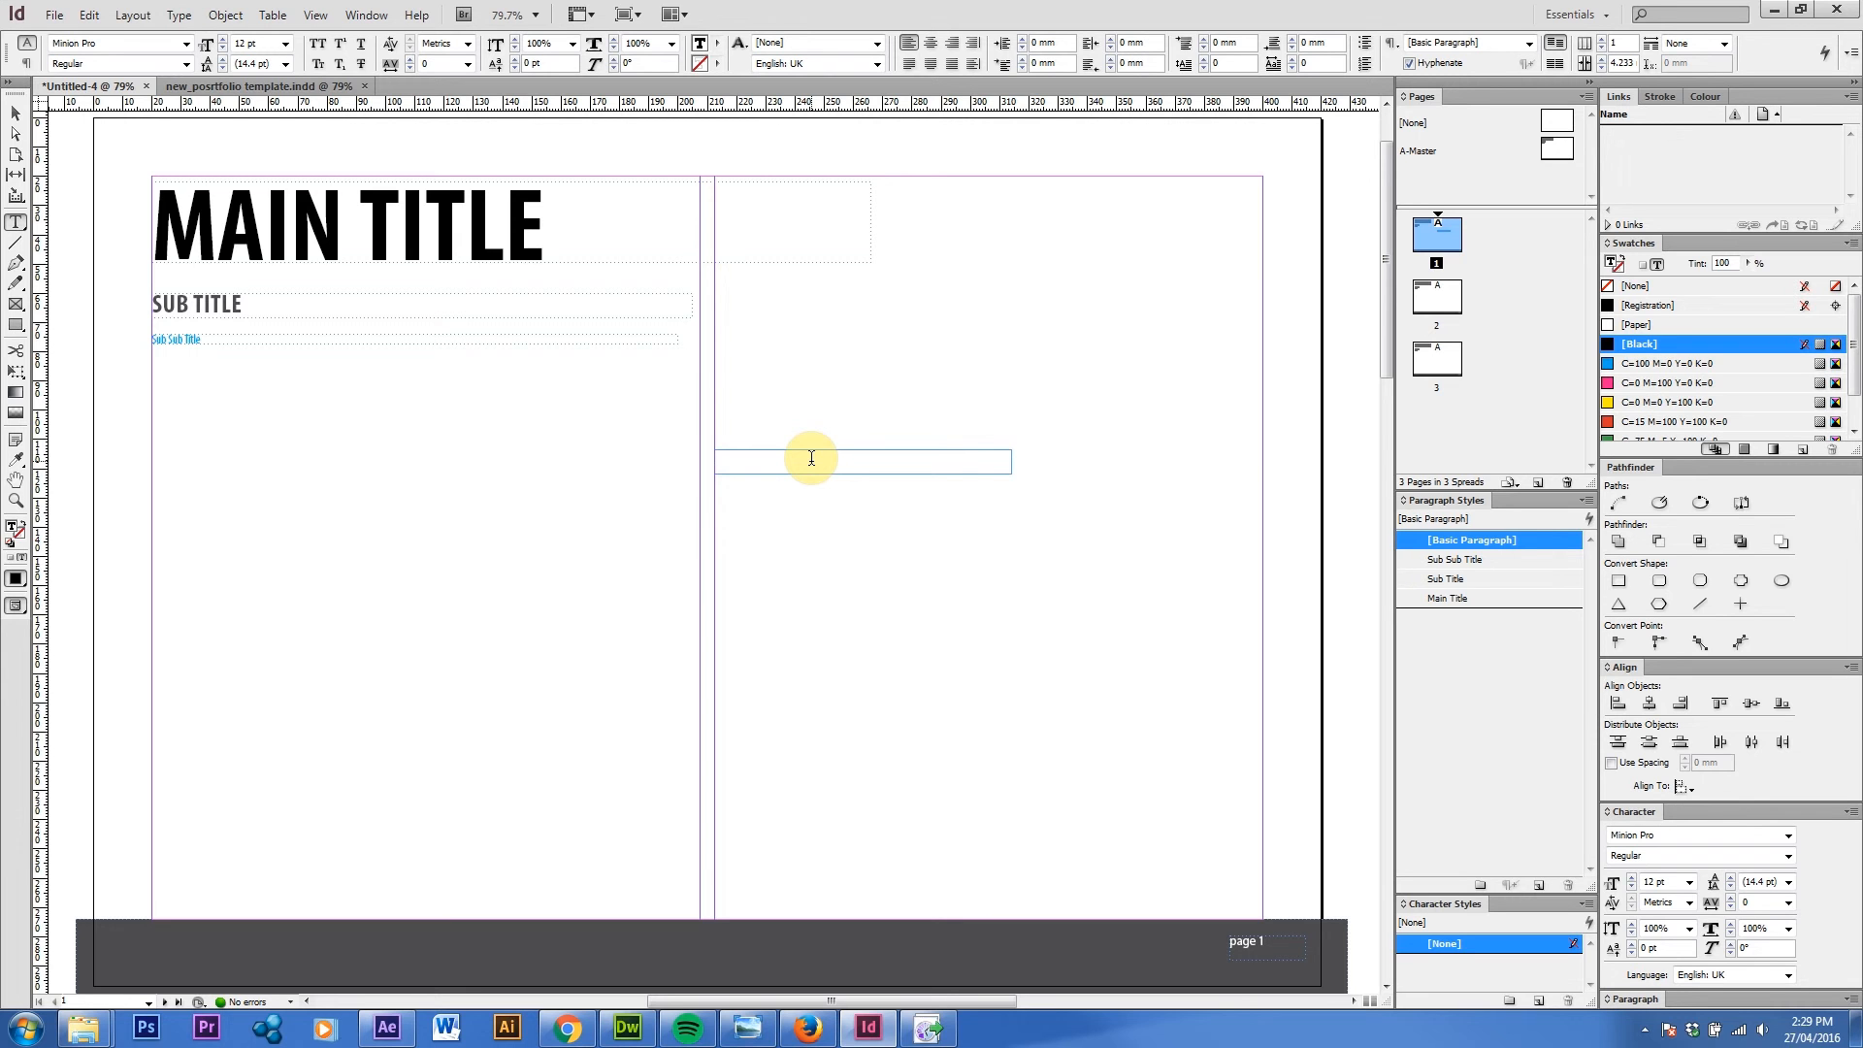
{"action": "type", "text": "Formatting Paragrah"}
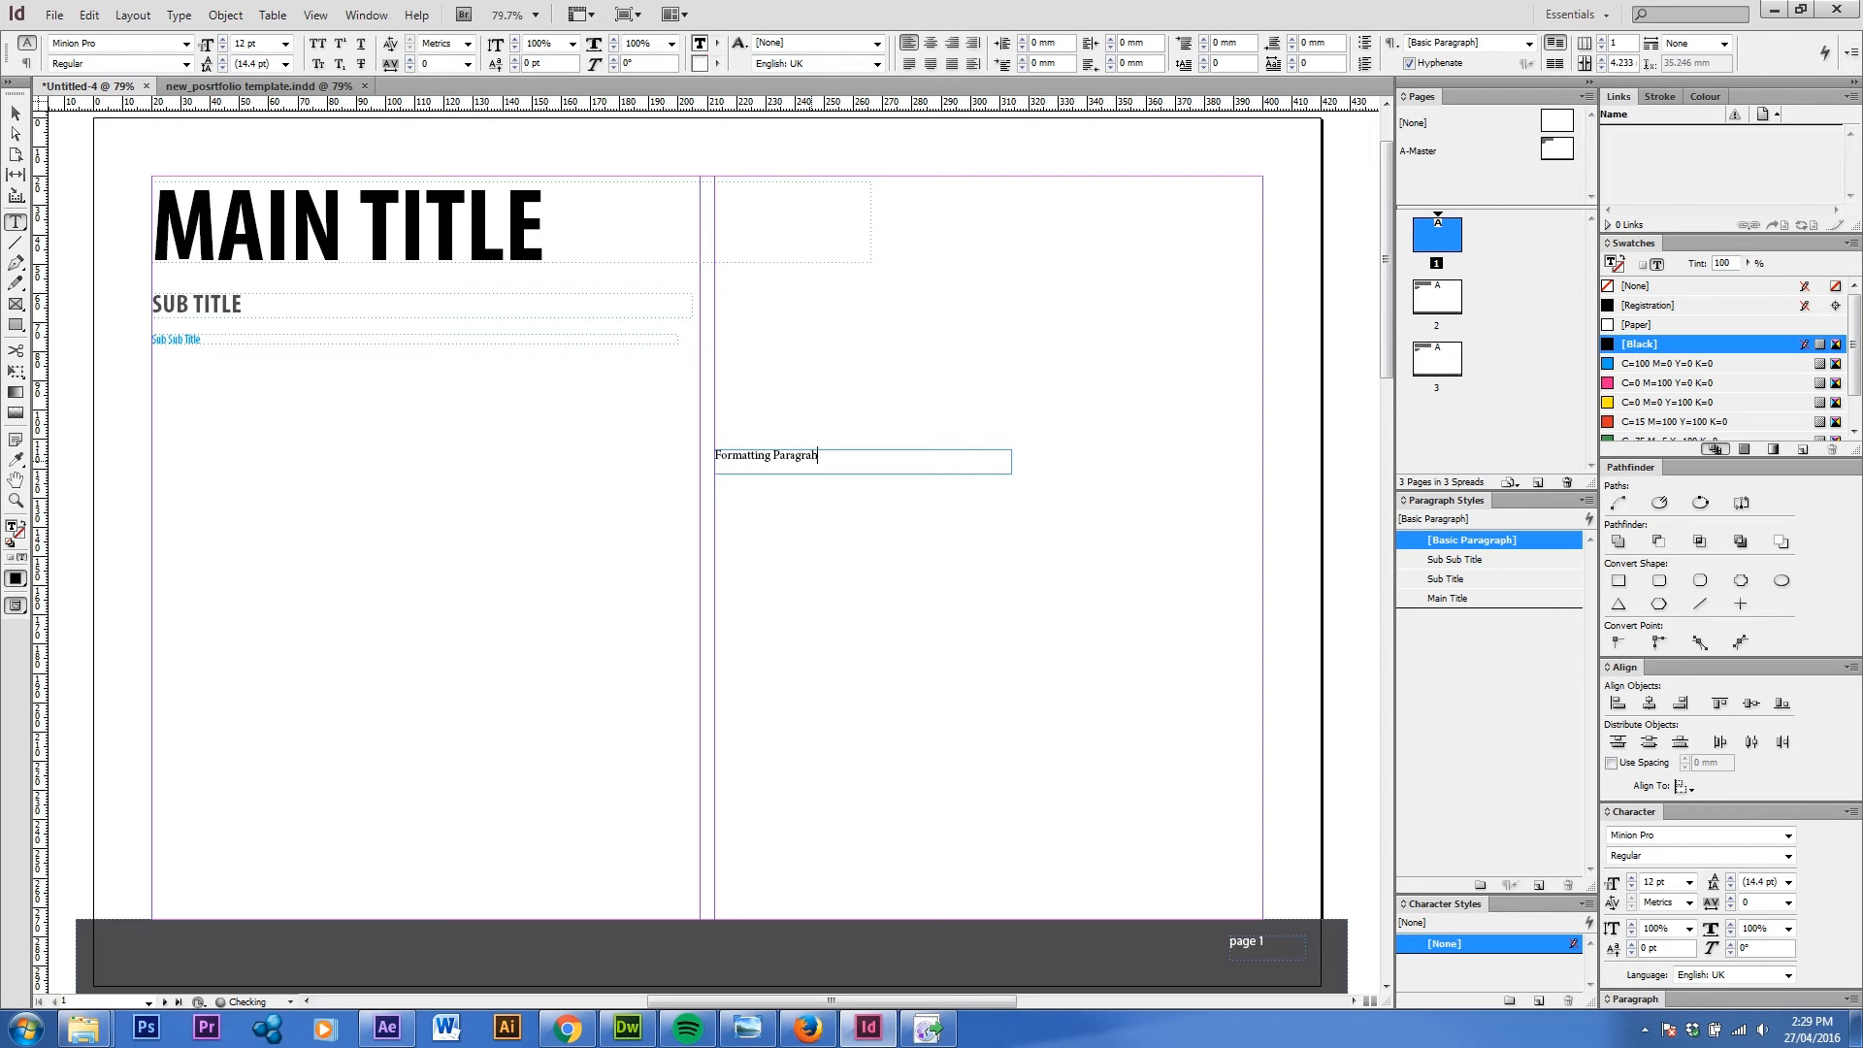
{"action": "type", "text": "ps Styles"}
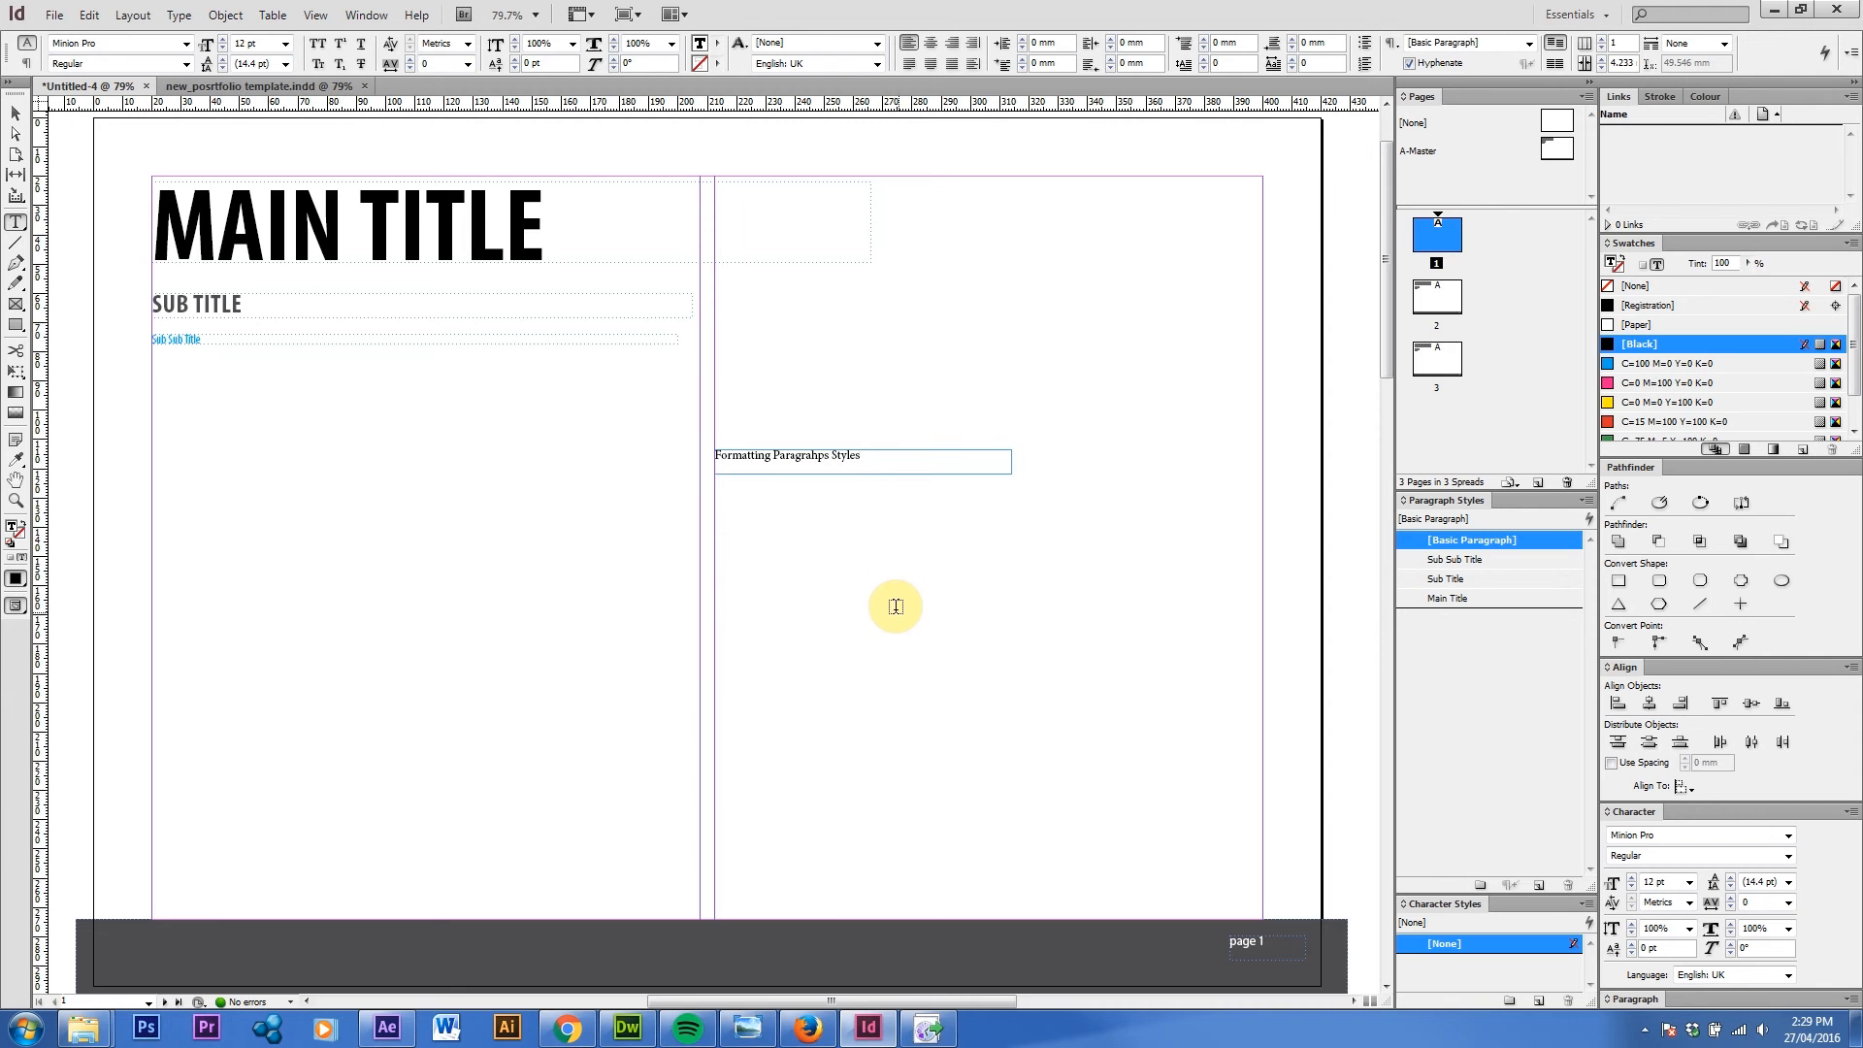
Apply the Sub Sub Title paragraph style to the new text frame and deselect it.
{"action": "left_click", "coordinate": [14, 112]}
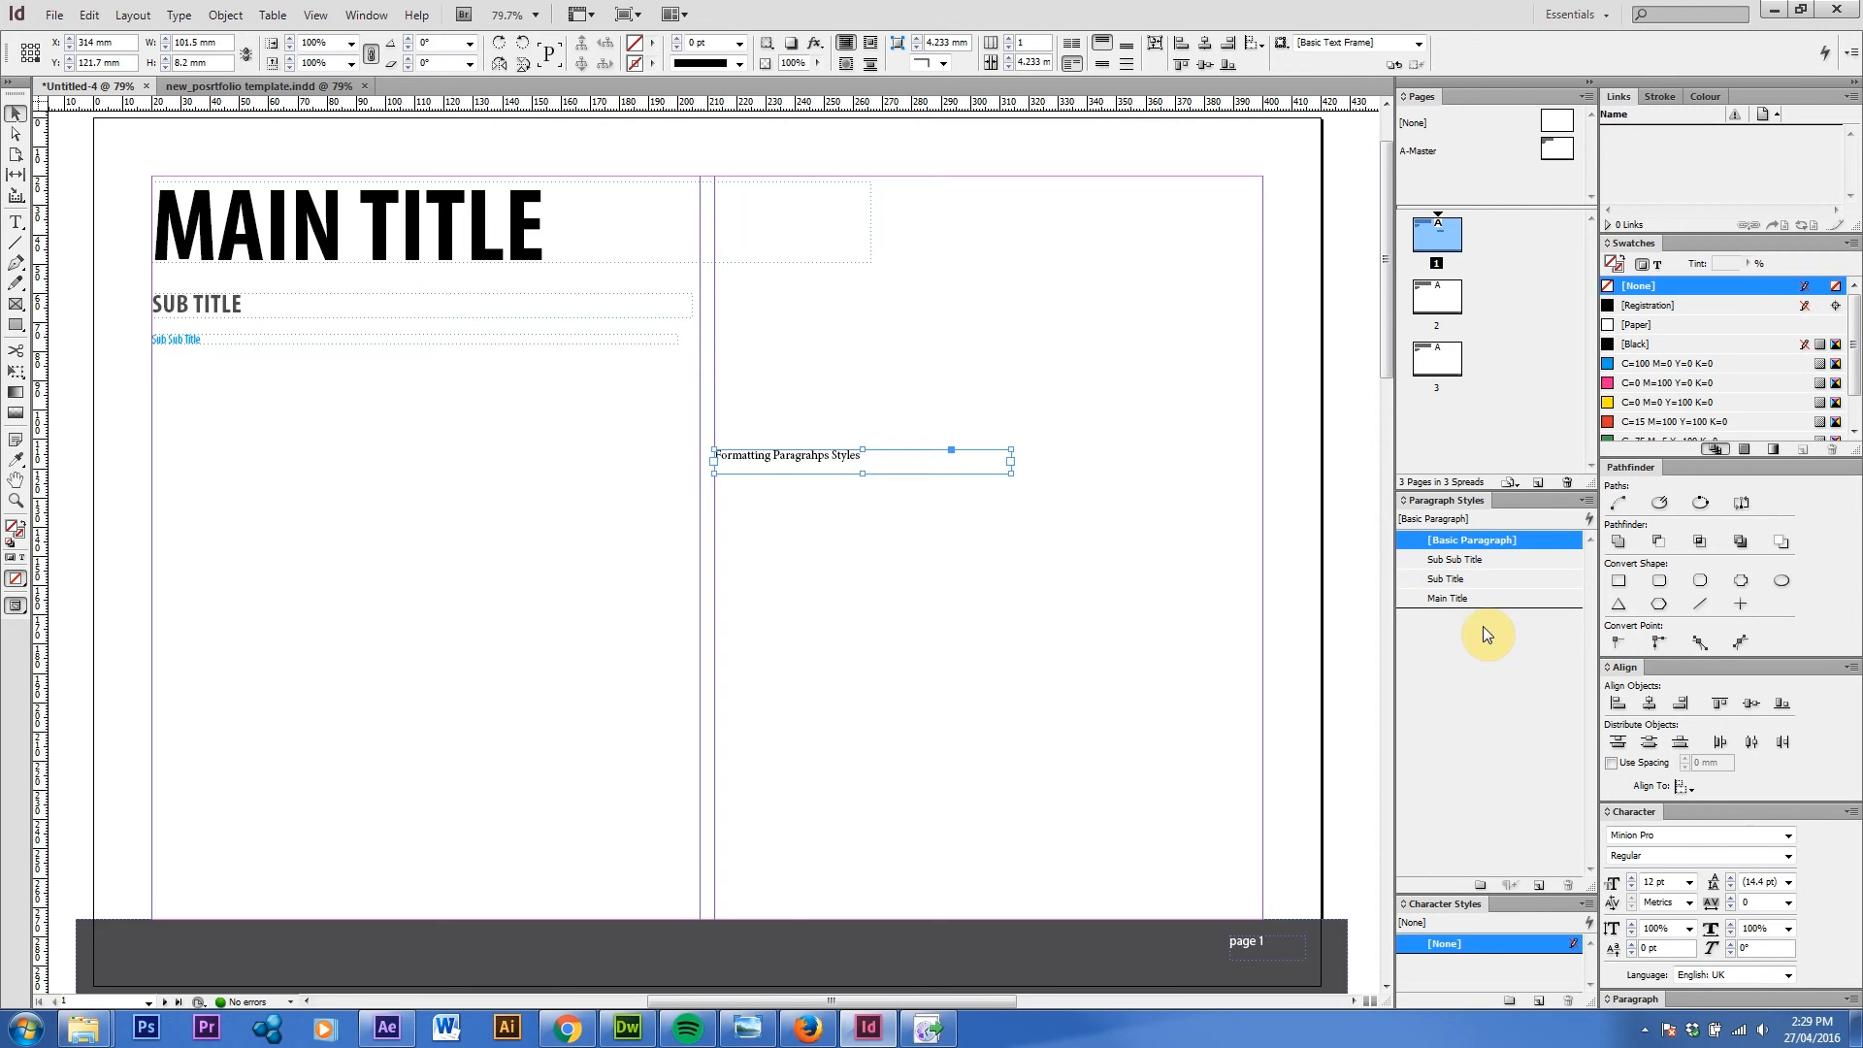
{"action": "left_click", "coordinate": [1428, 562]}
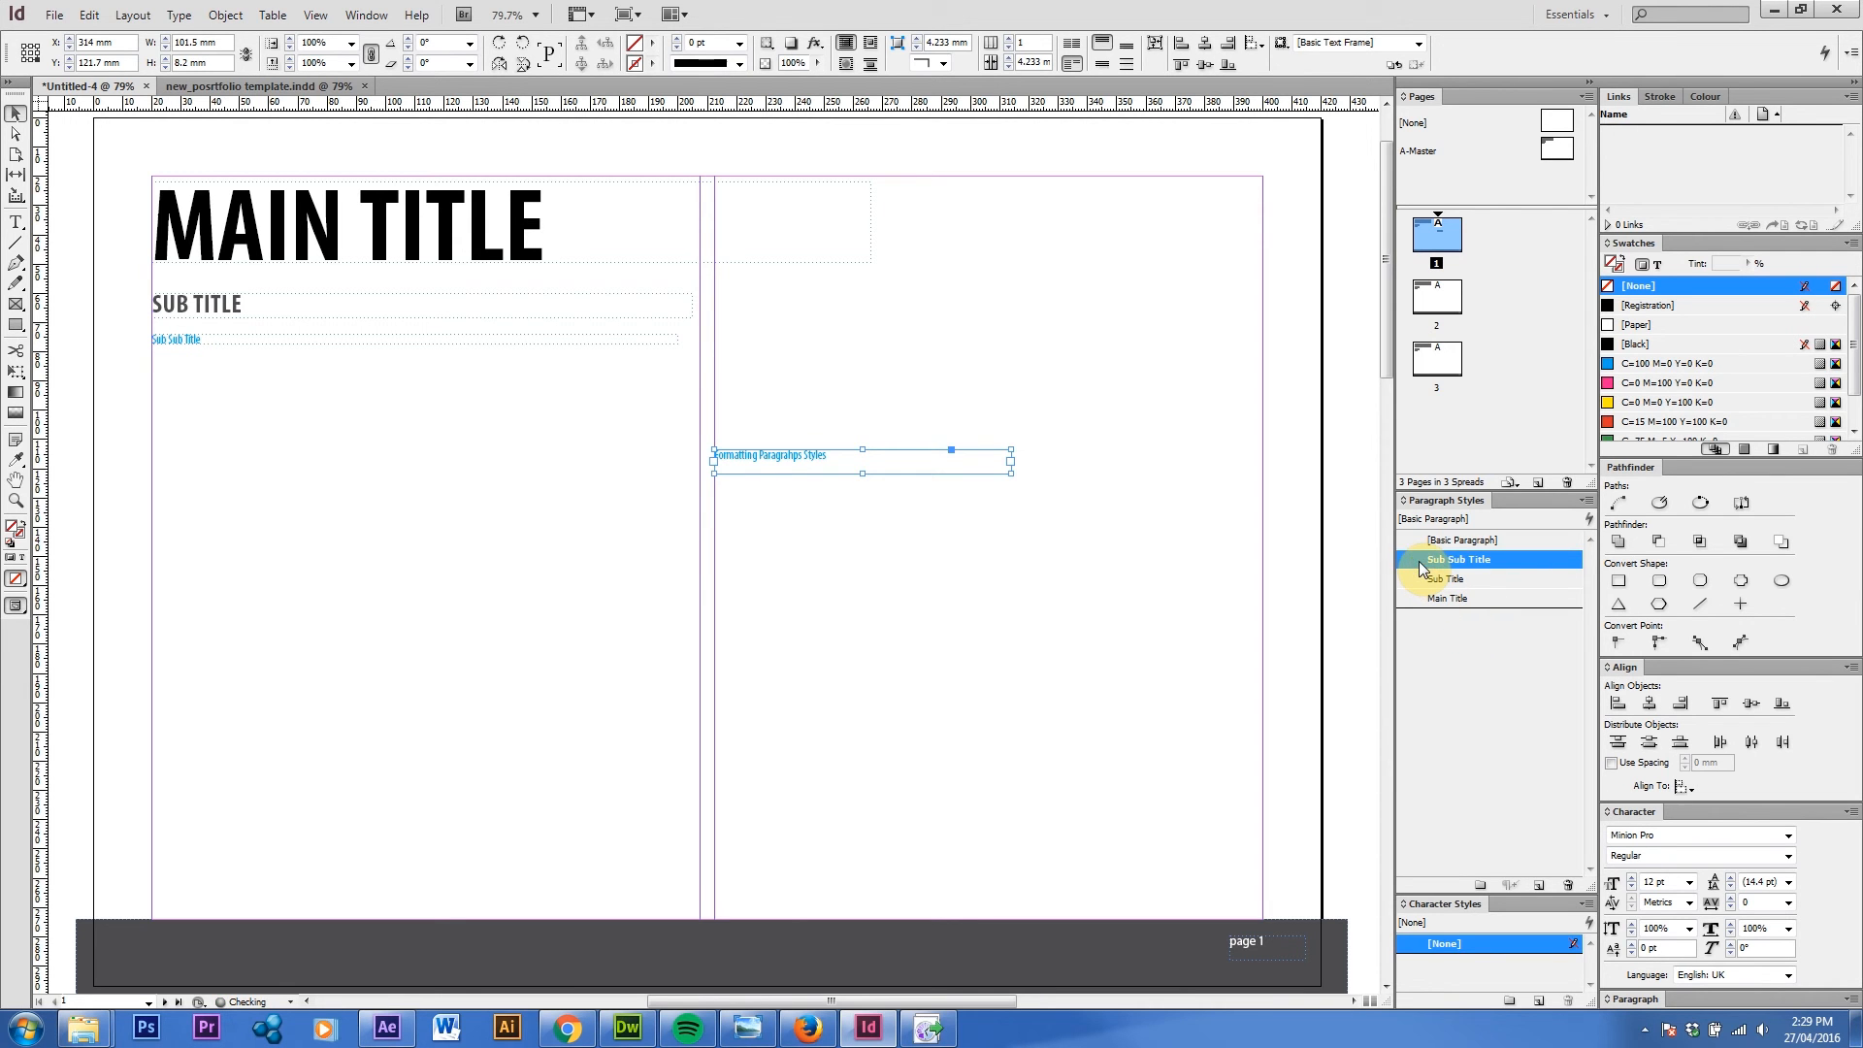
{"action": "left_click", "coordinate": [1033, 537]}
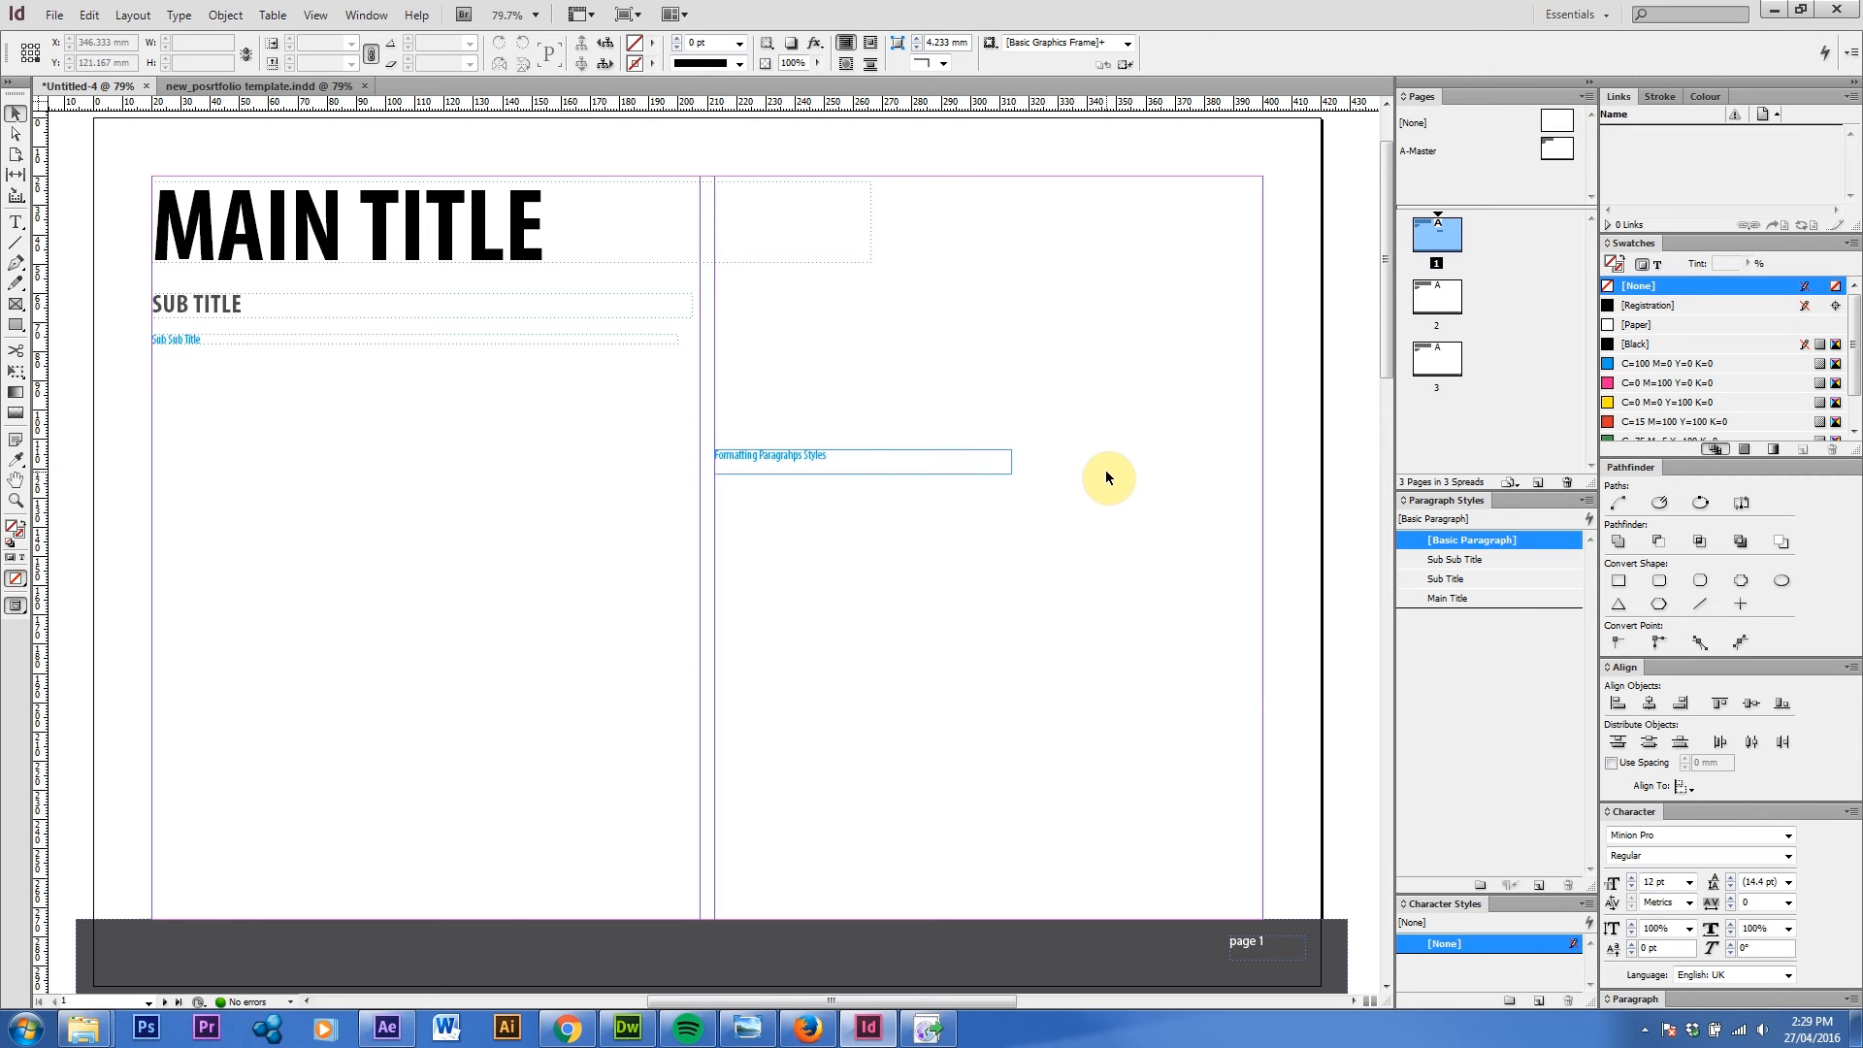
Change the Sub Sub Title paragraph style's character colour to C=75 M=5 Y=100 K=0, then select the "Formatting Paragrahps Styles" text frame.
{"action": "double_click", "coordinate": [1415, 559]}
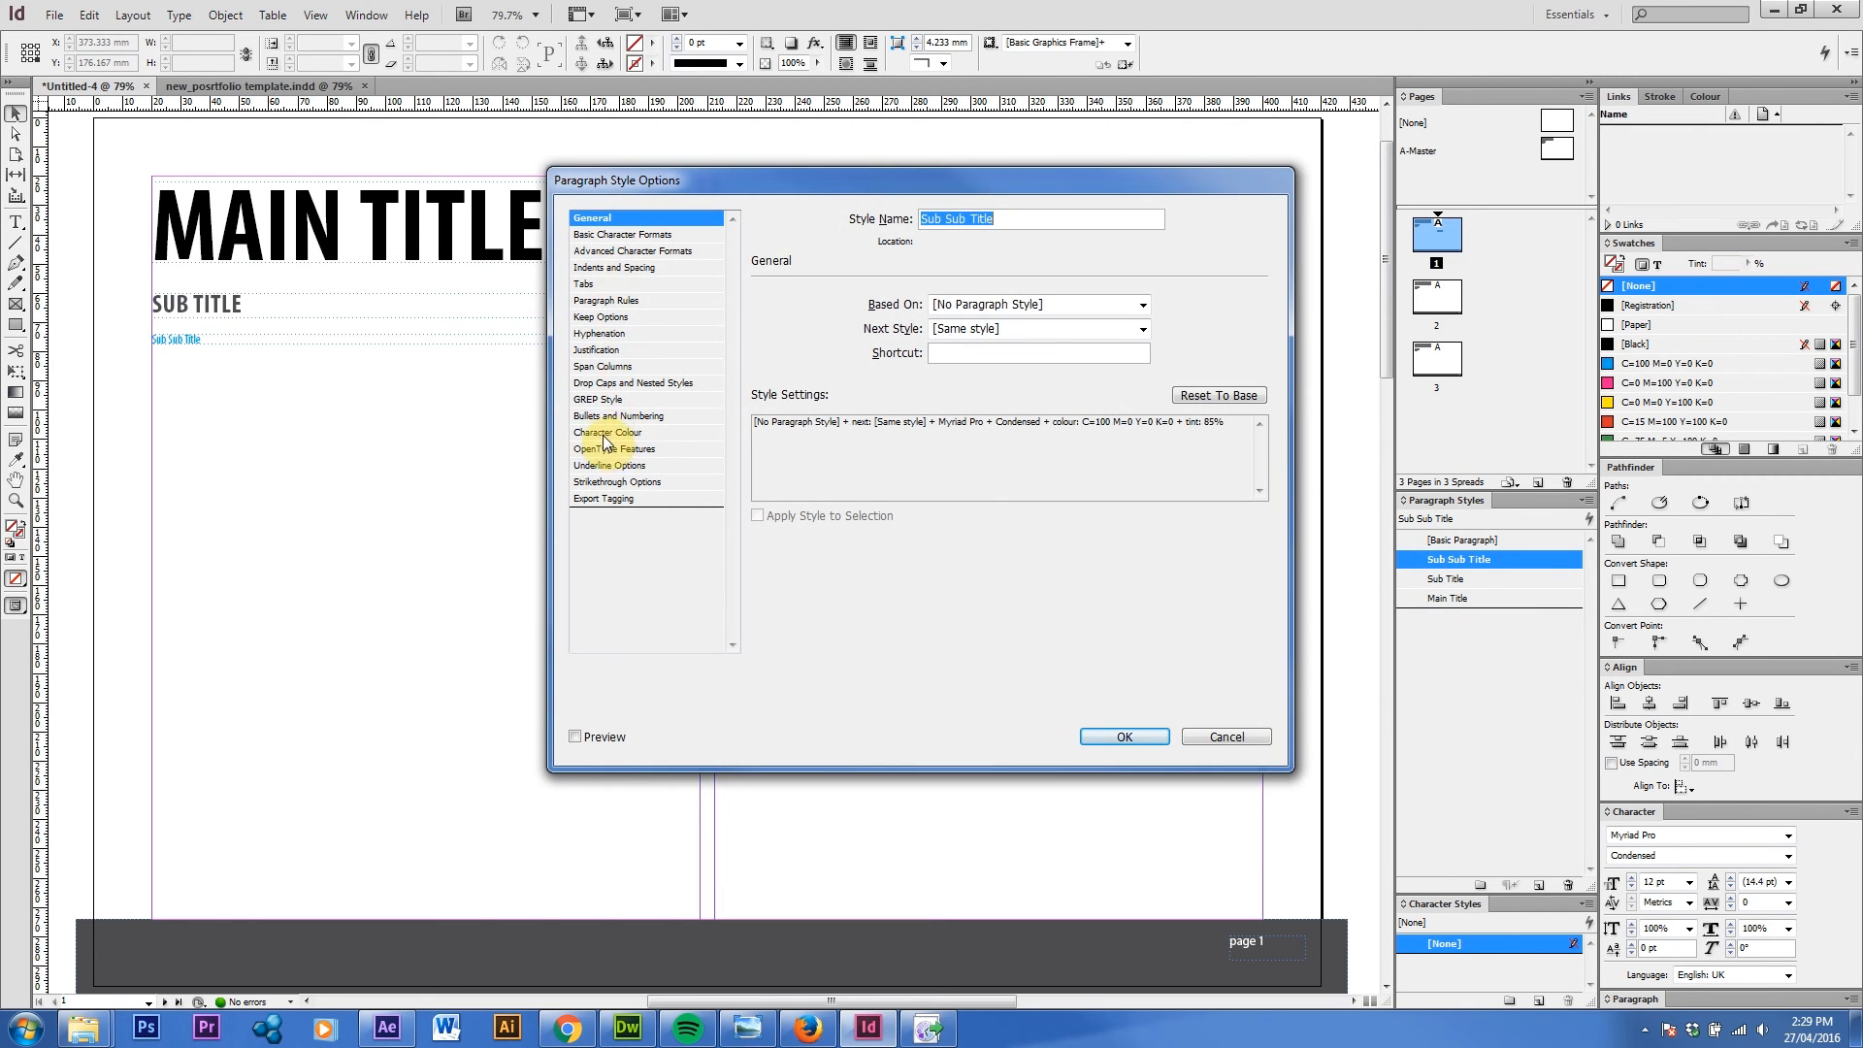
{"action": "left_click", "coordinate": [606, 448]}
{"action": "left_click", "coordinate": [611, 432]}
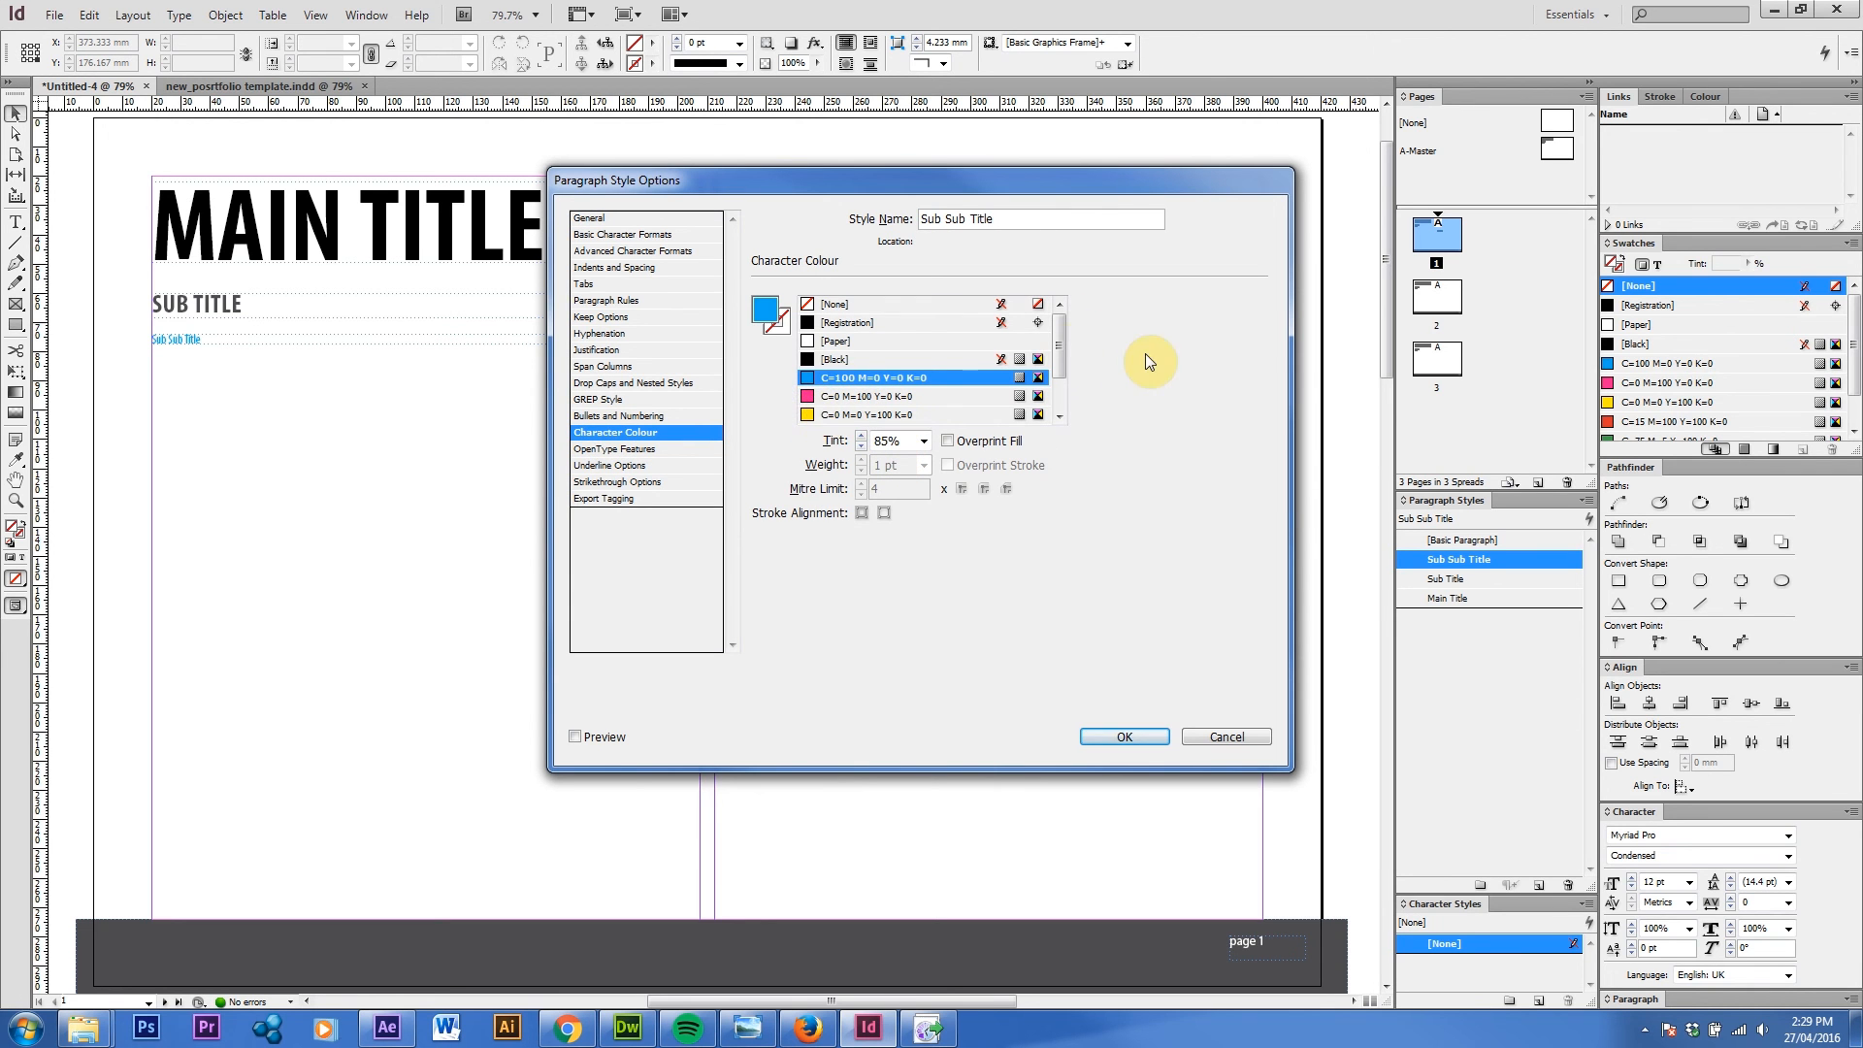
{"action": "left_click_drag", "start_coordinate": [1059, 339], "coordinate": [1058, 383]}
{"action": "left_click", "coordinate": [820, 396]}
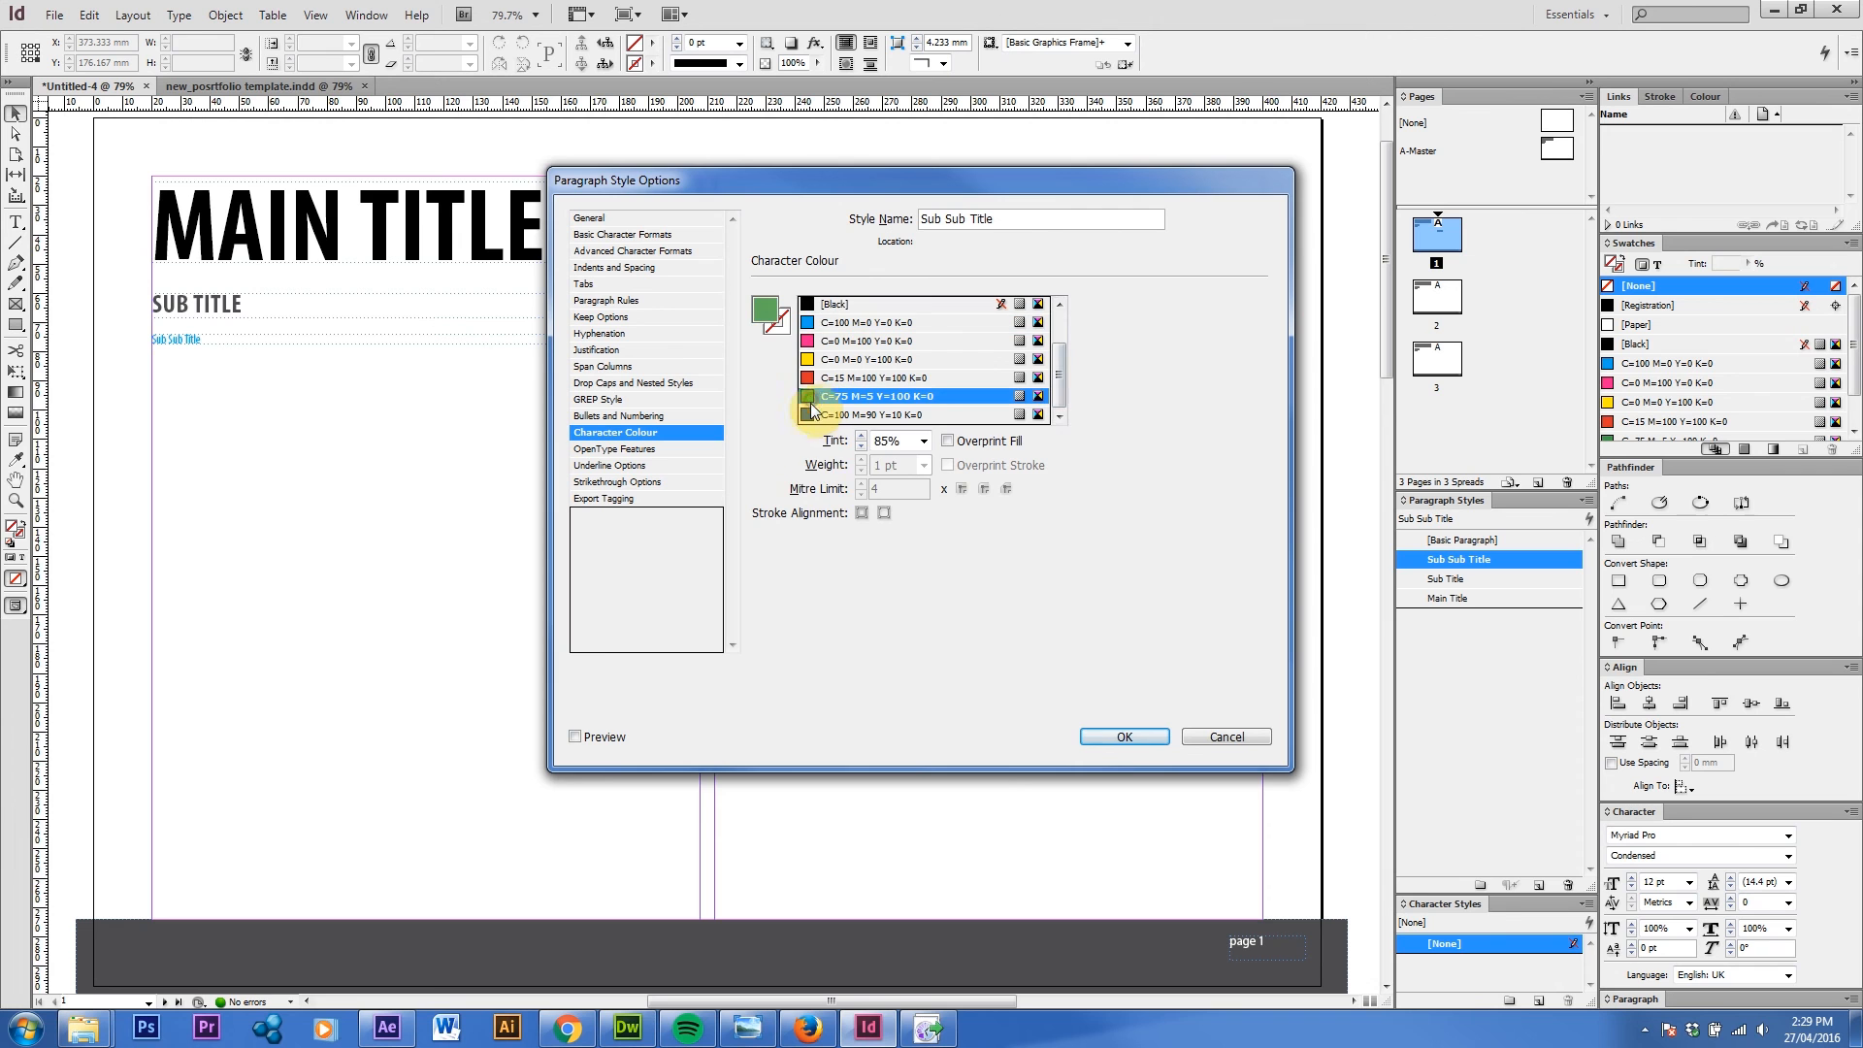
{"action": "left_click_drag", "start_coordinate": [902, 440], "coordinate": [884, 440]}
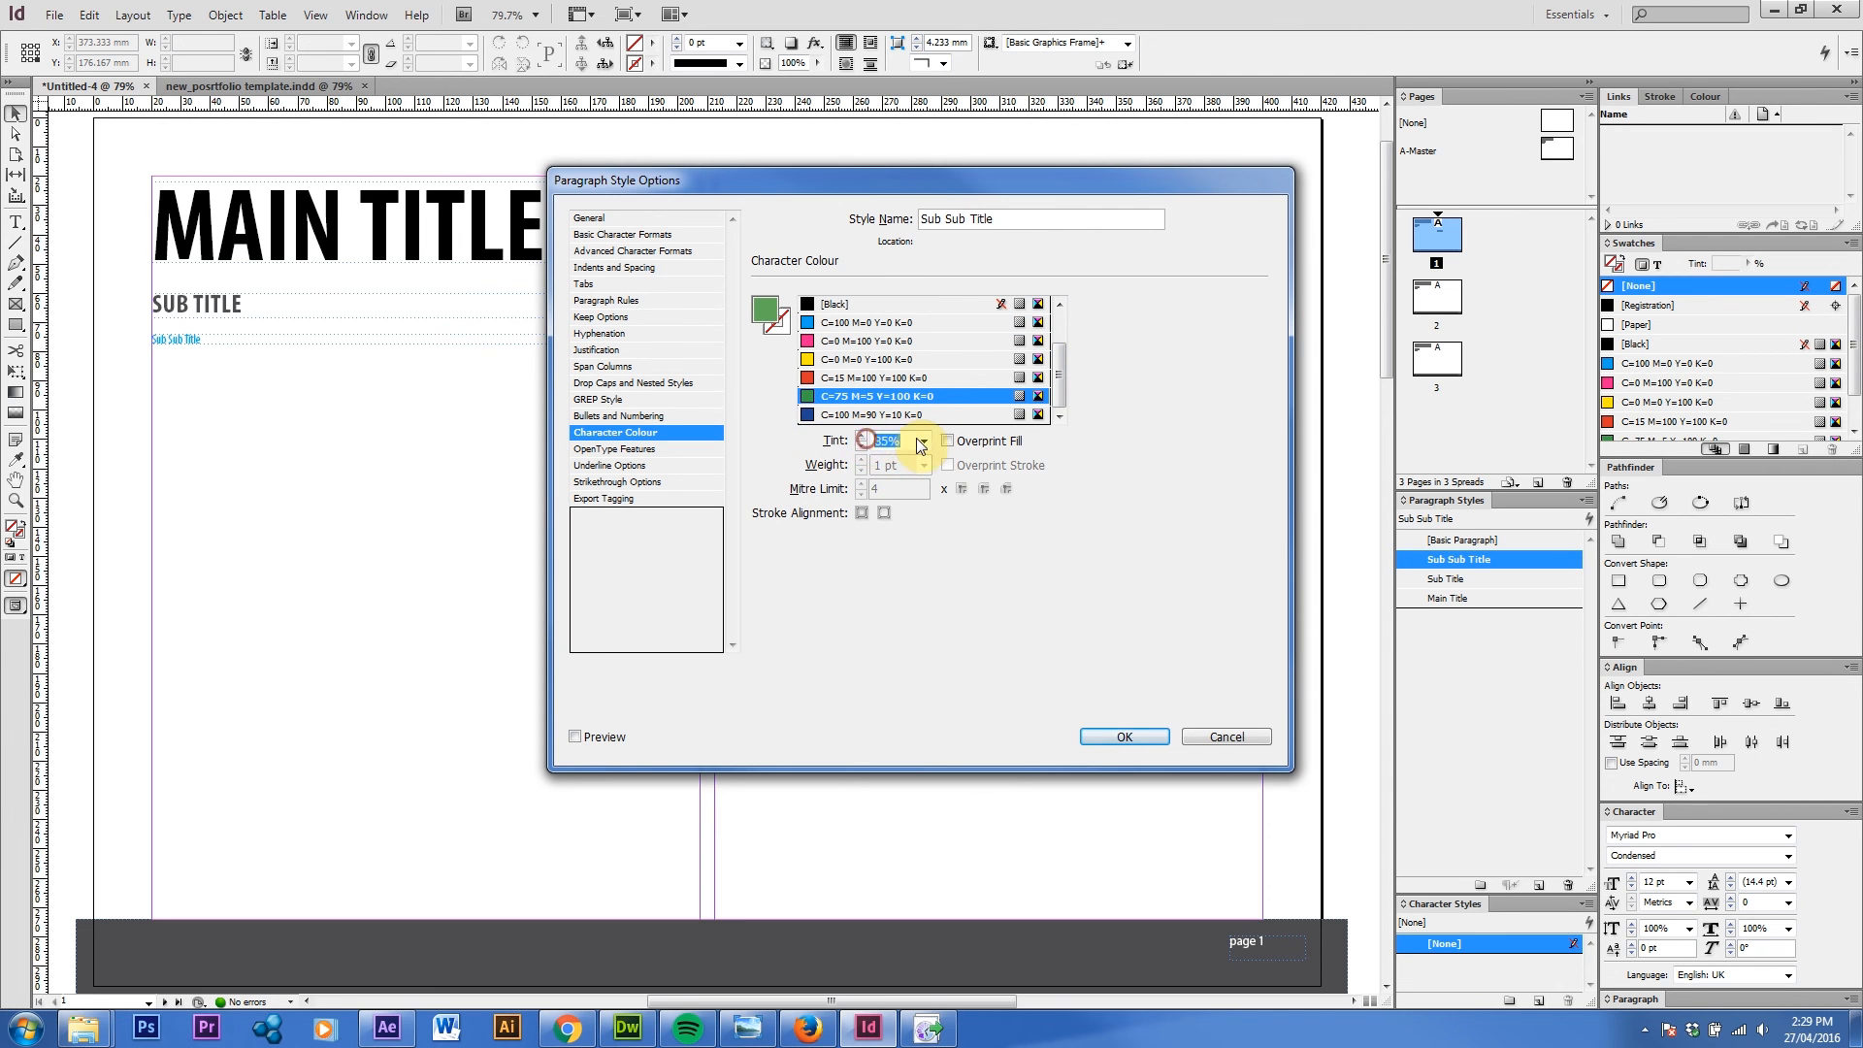
{"action": "left_click", "coordinate": [923, 441]}
{"action": "left_click", "coordinate": [923, 440]}
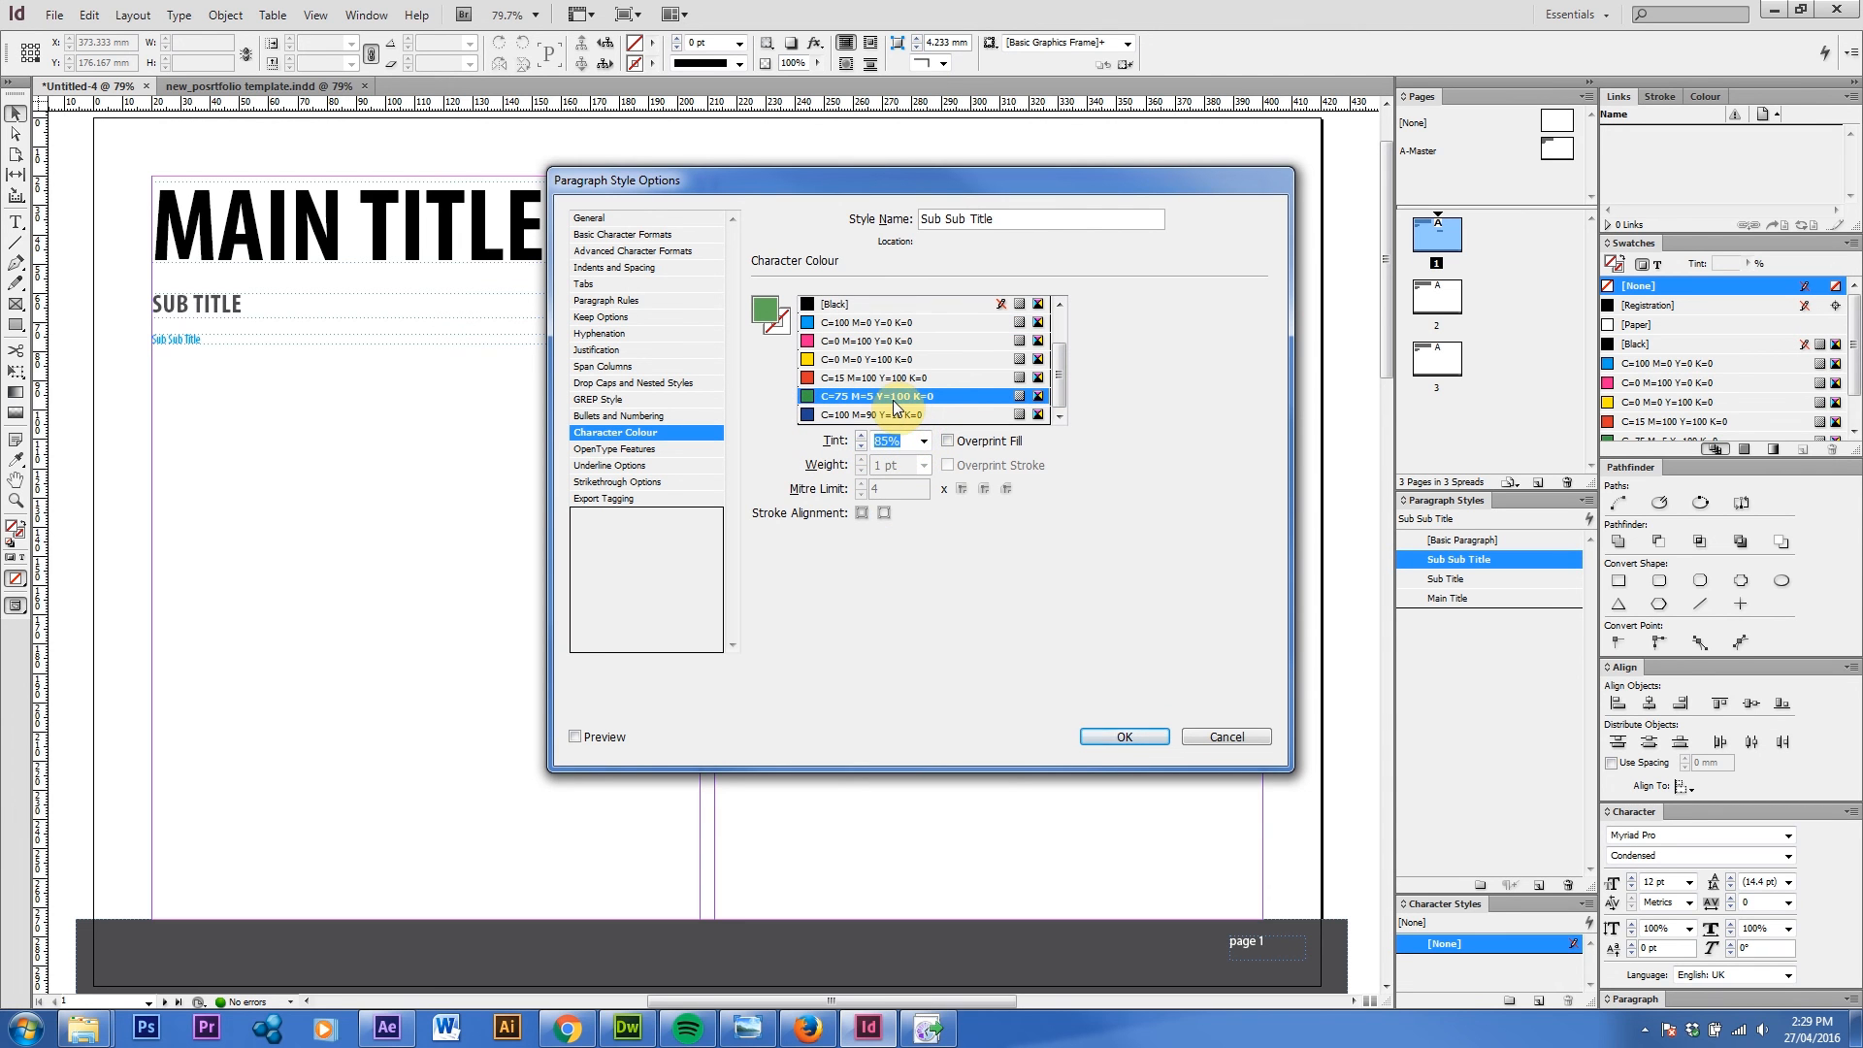
{"action": "left_click", "coordinate": [1121, 737]}
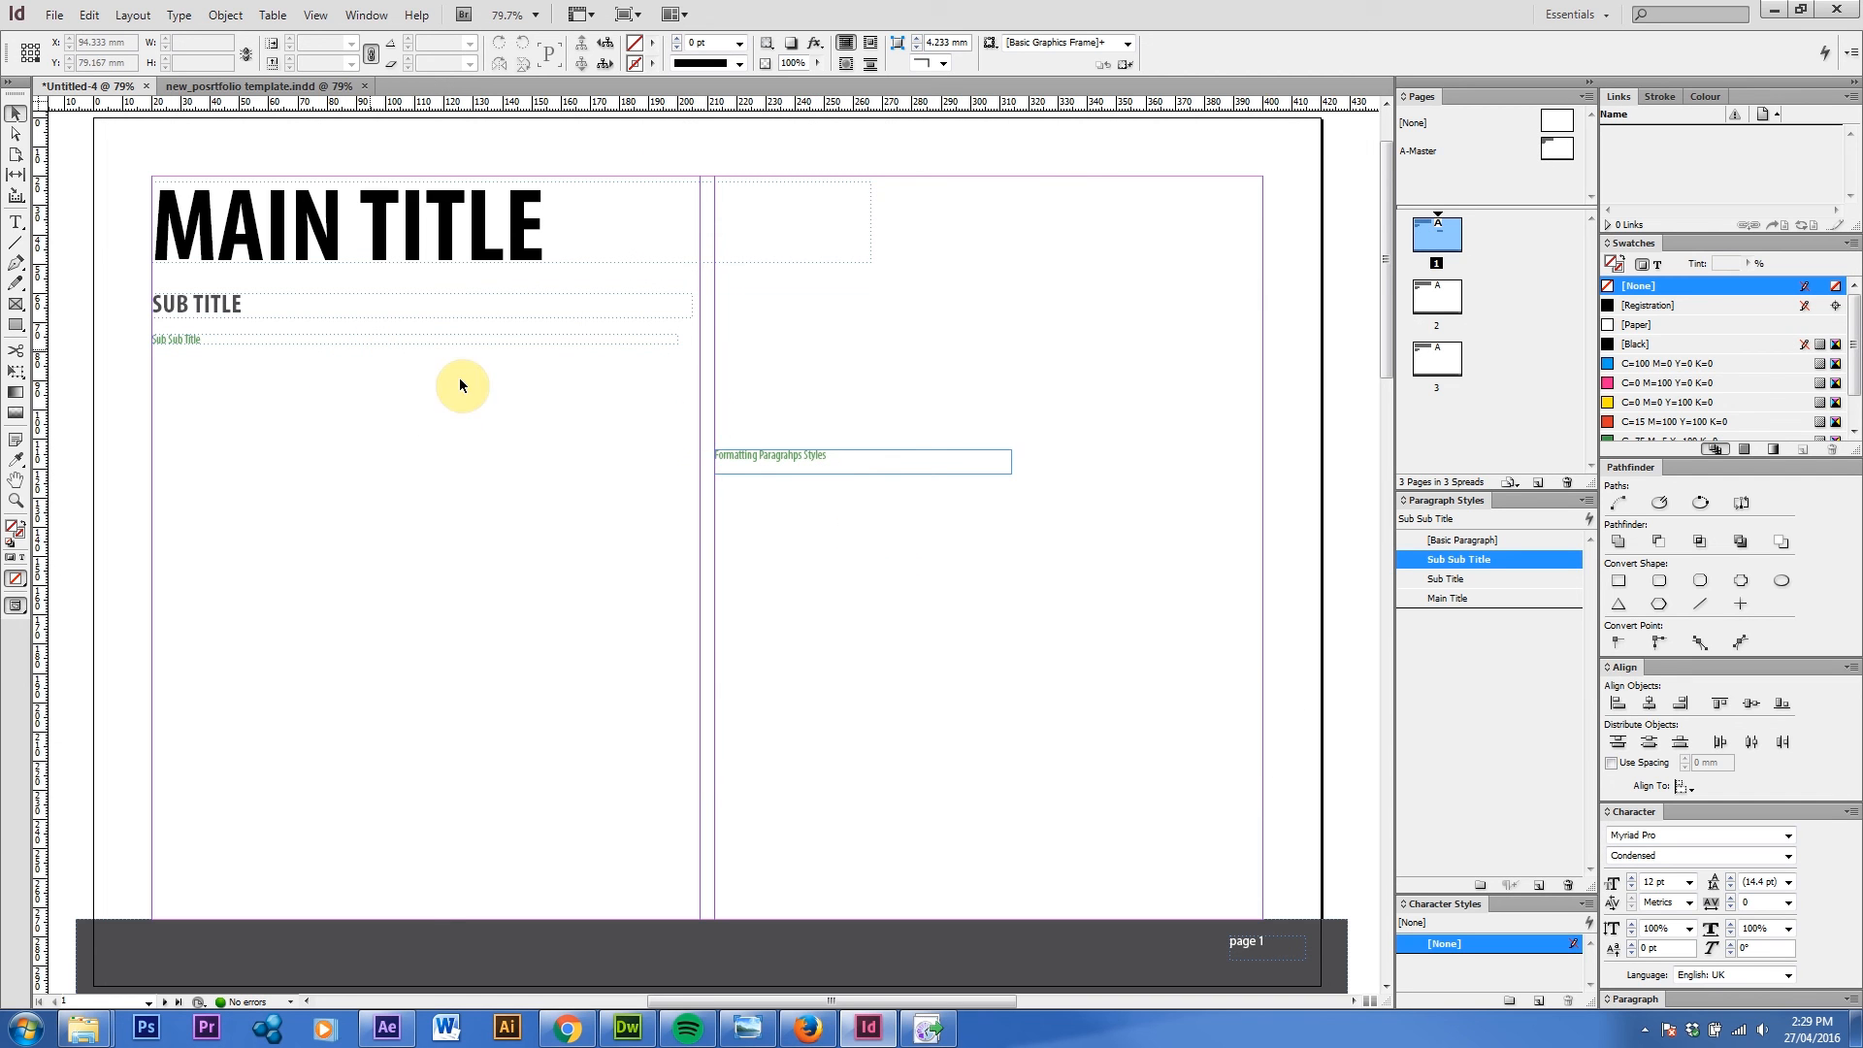
{"action": "left_click", "coordinate": [1068, 617]}
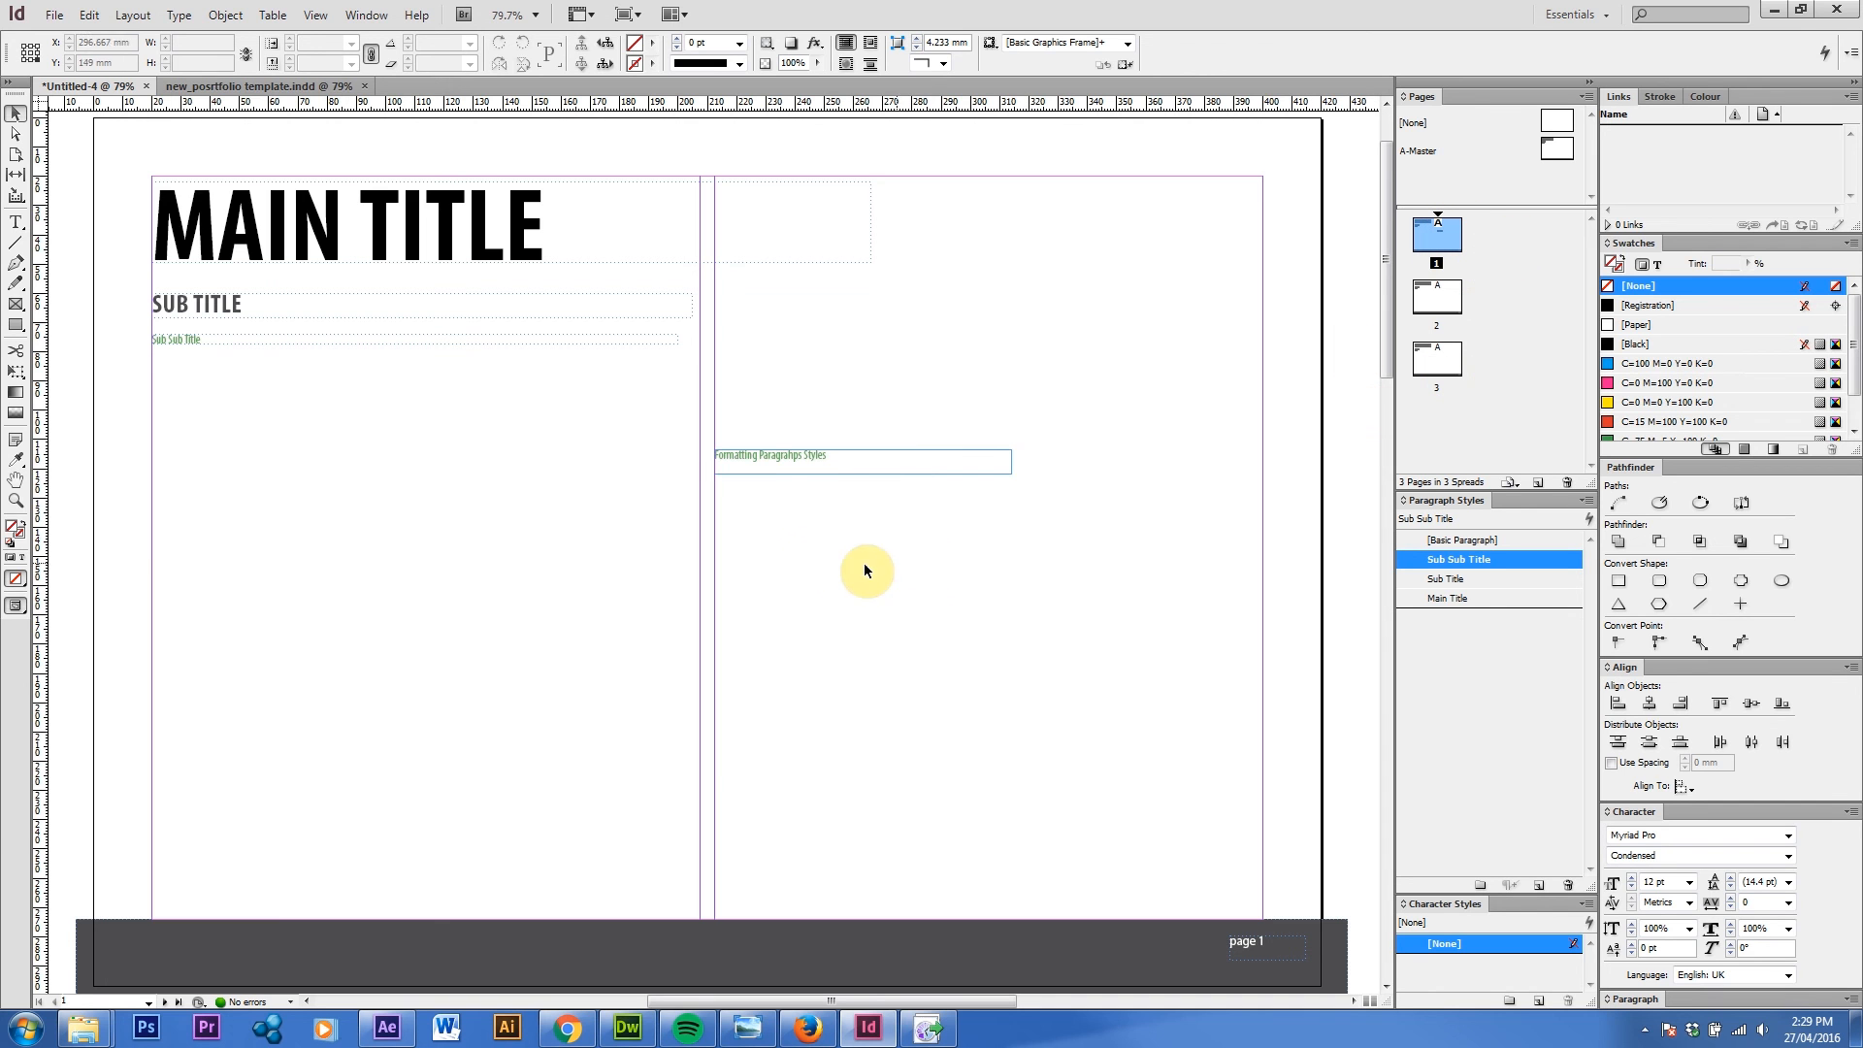
{"action": "left_click", "coordinate": [761, 463]}
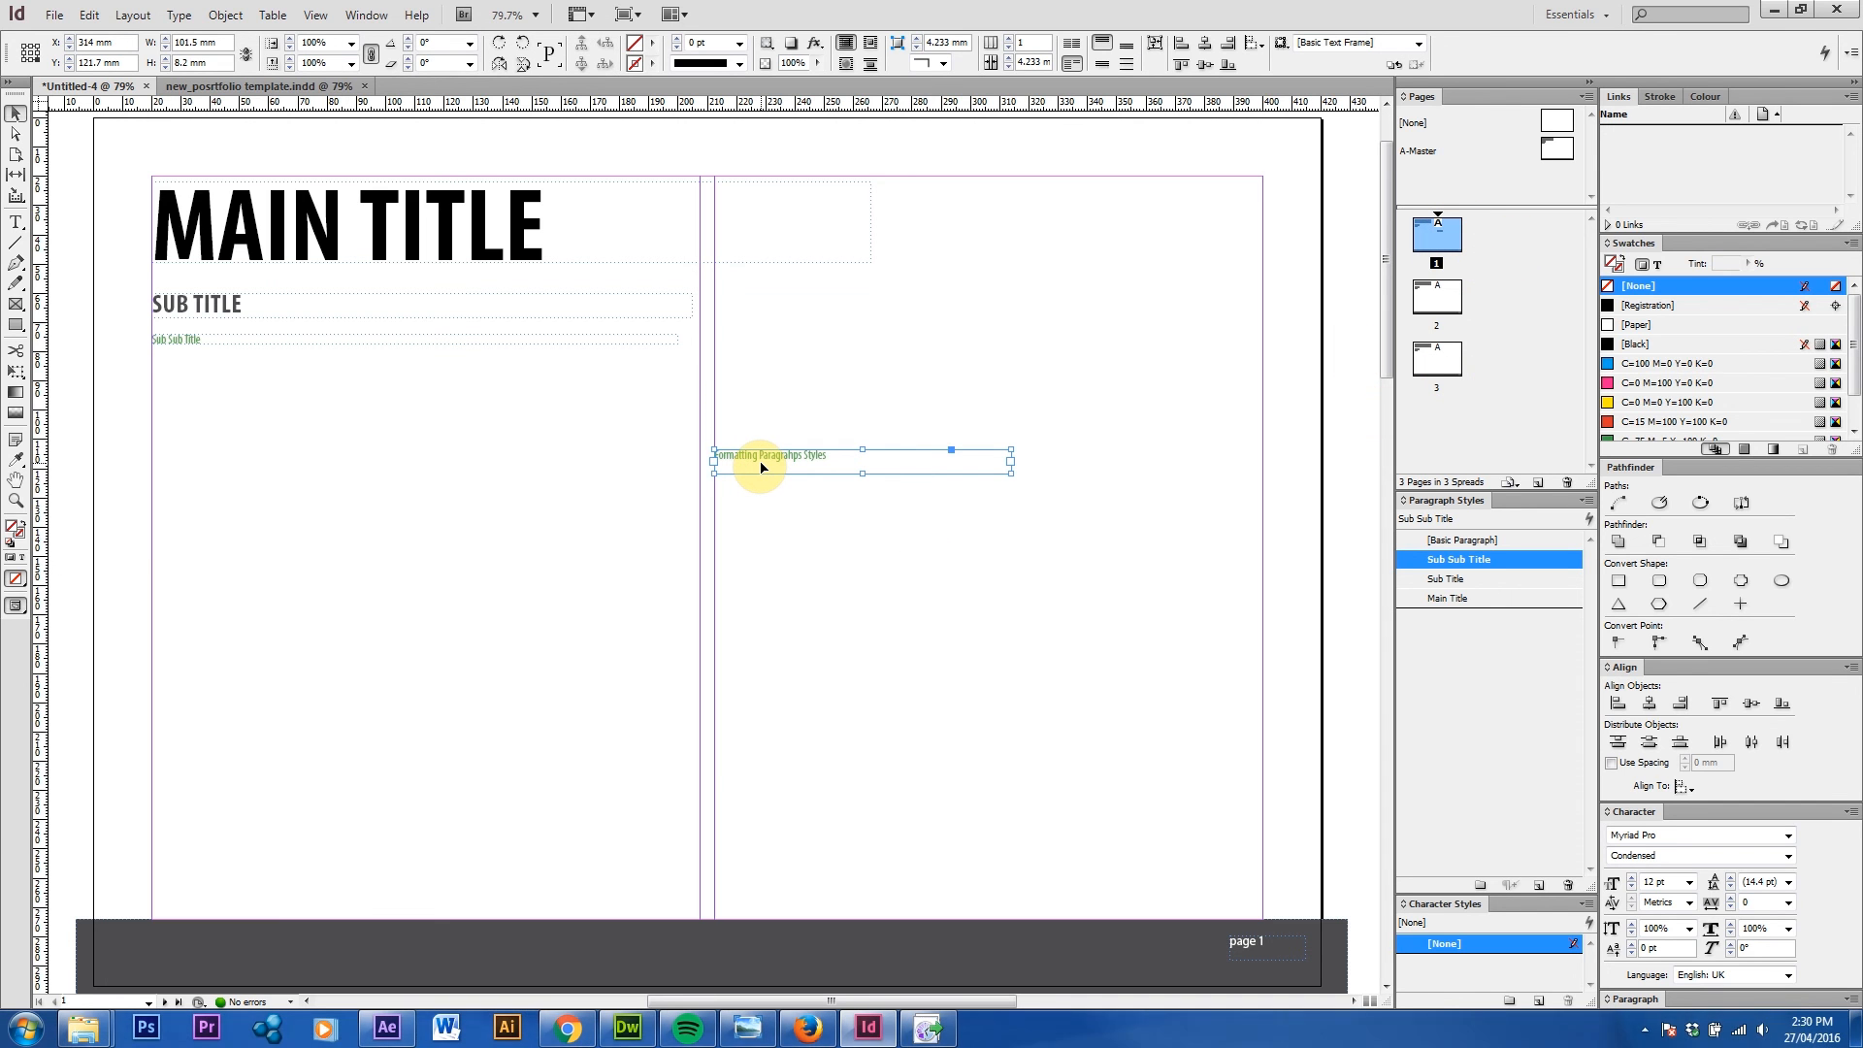